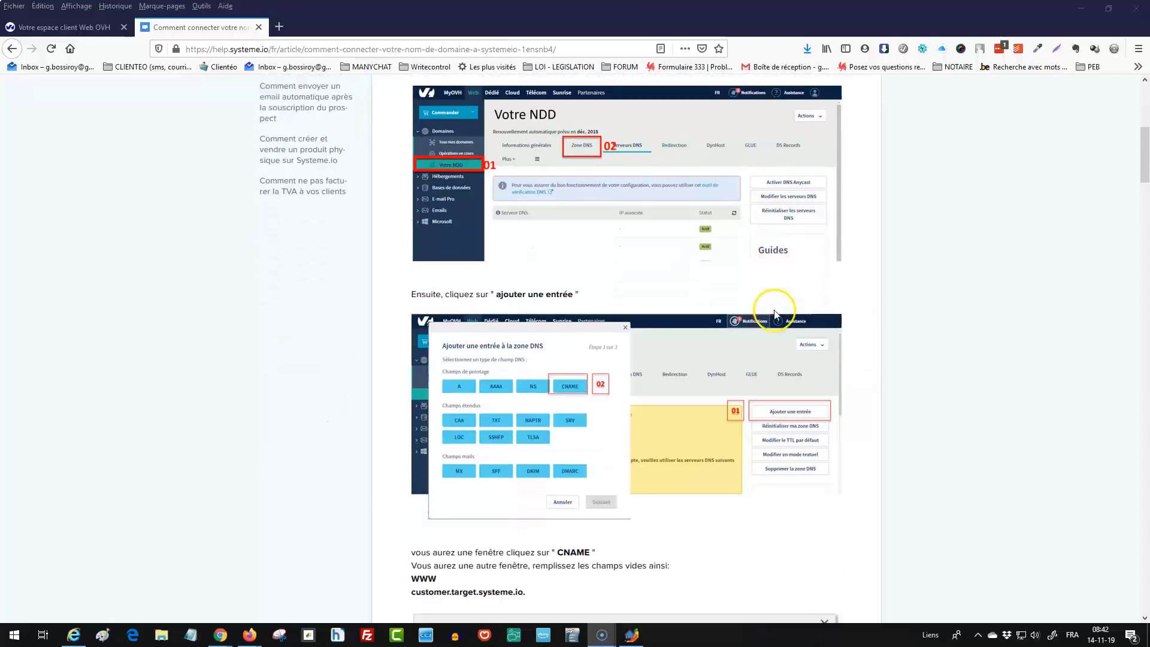
Step: Consult the Systeme.io domain article, then start a new CNAME entry in the DNS zone of agence-tweeple.com in OVH
{"action": "scroll", "coordinate": [775, 316], "scroll_direction": "down", "scroll_amount": 2}
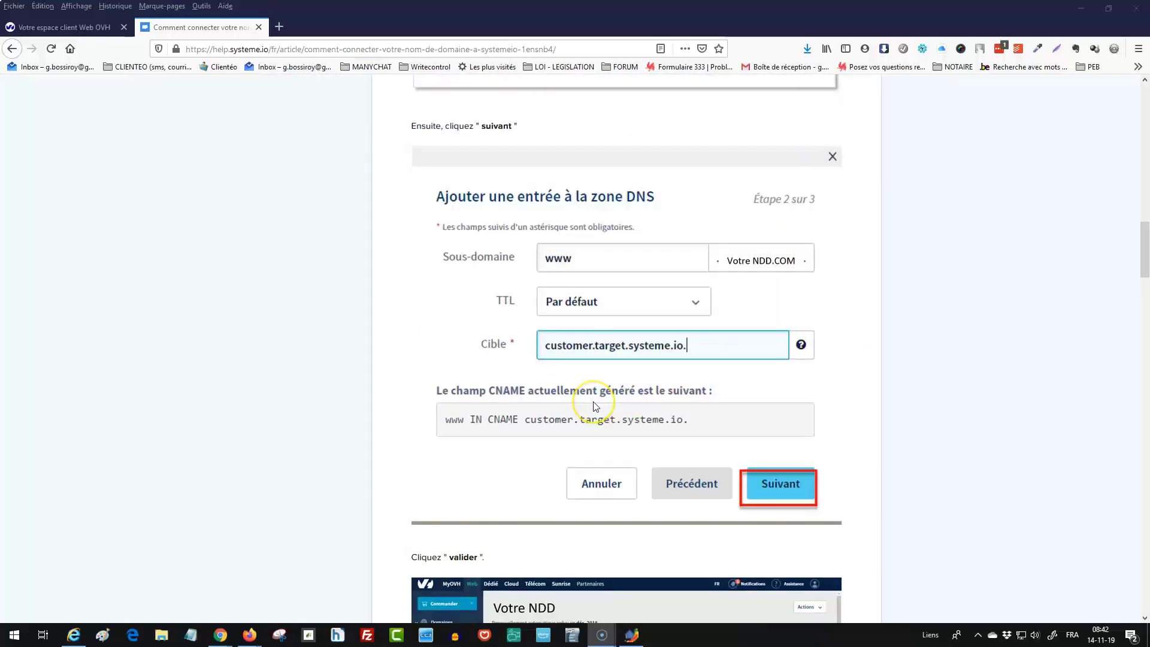
{"action": "scroll", "coordinate": [596, 406], "scroll_direction": "up", "scroll_amount": 6}
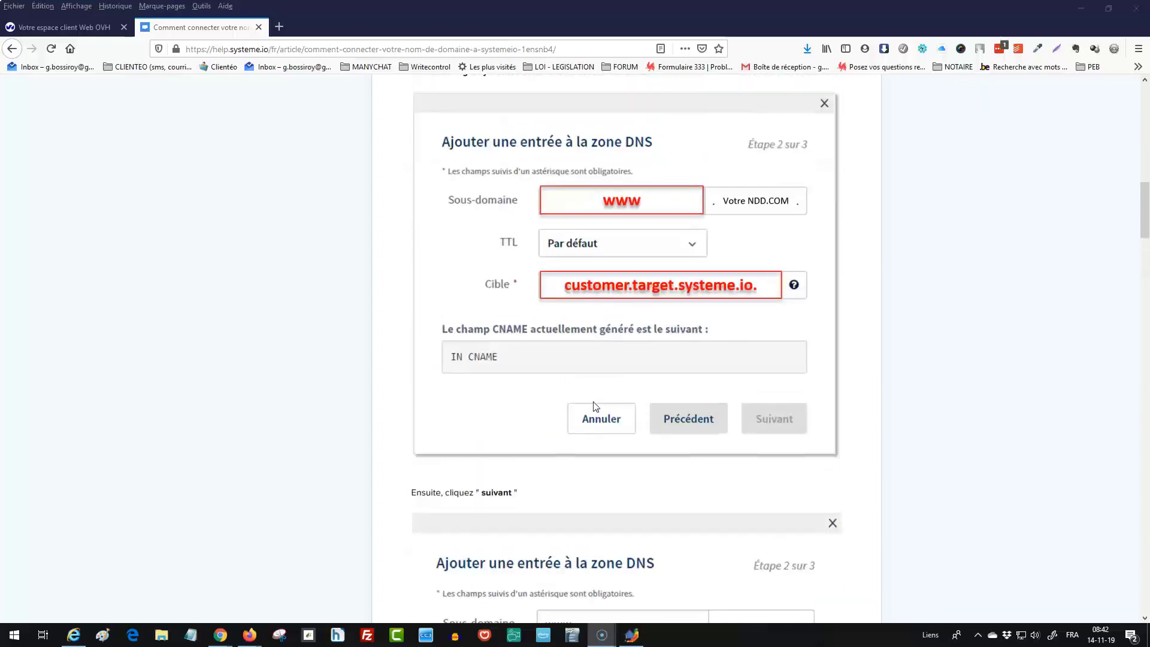
{"action": "scroll", "coordinate": [596, 406], "scroll_direction": "up", "scroll_amount": 9}
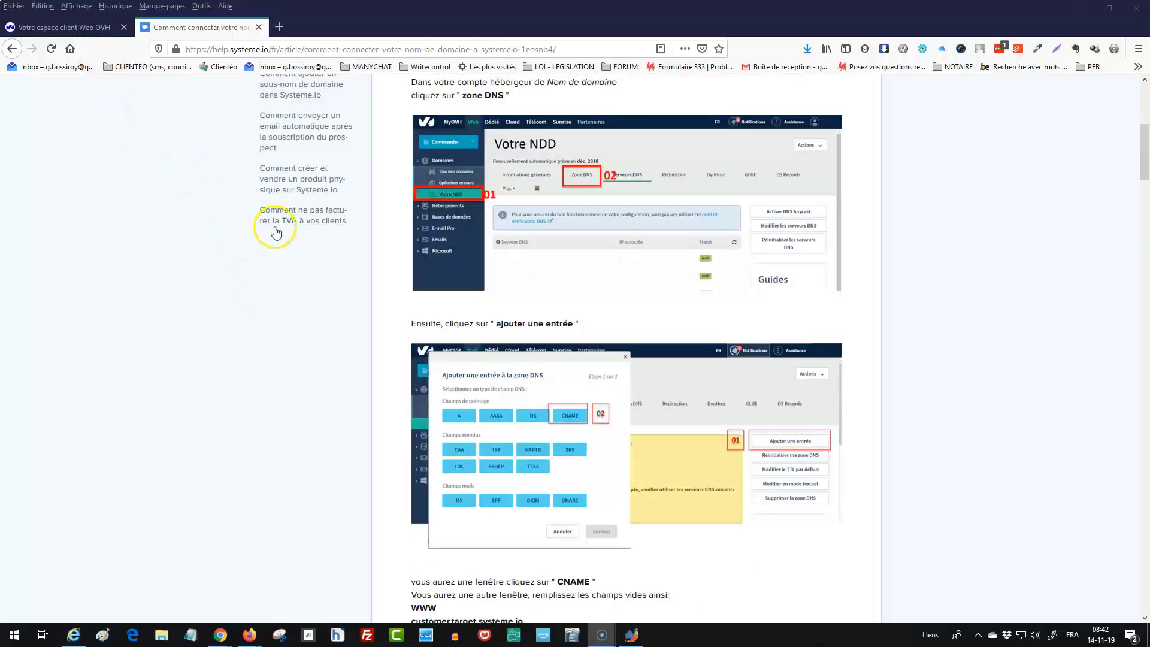
{"action": "left_click", "coordinate": [67, 27]}
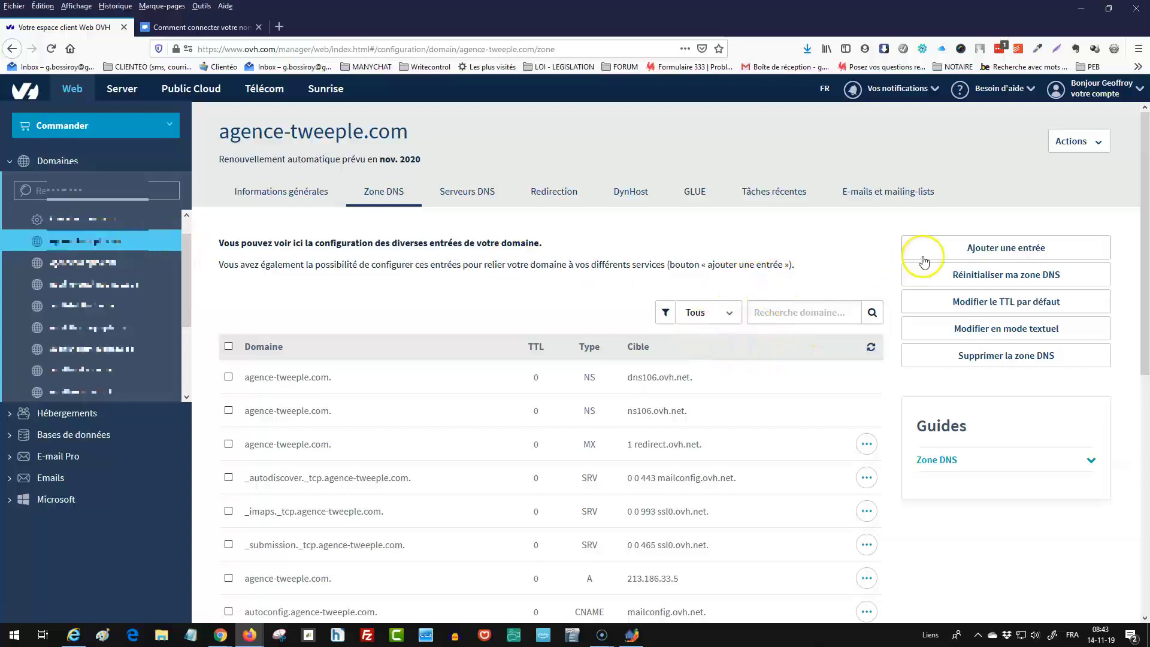
{"action": "left_click", "coordinate": [986, 254]}
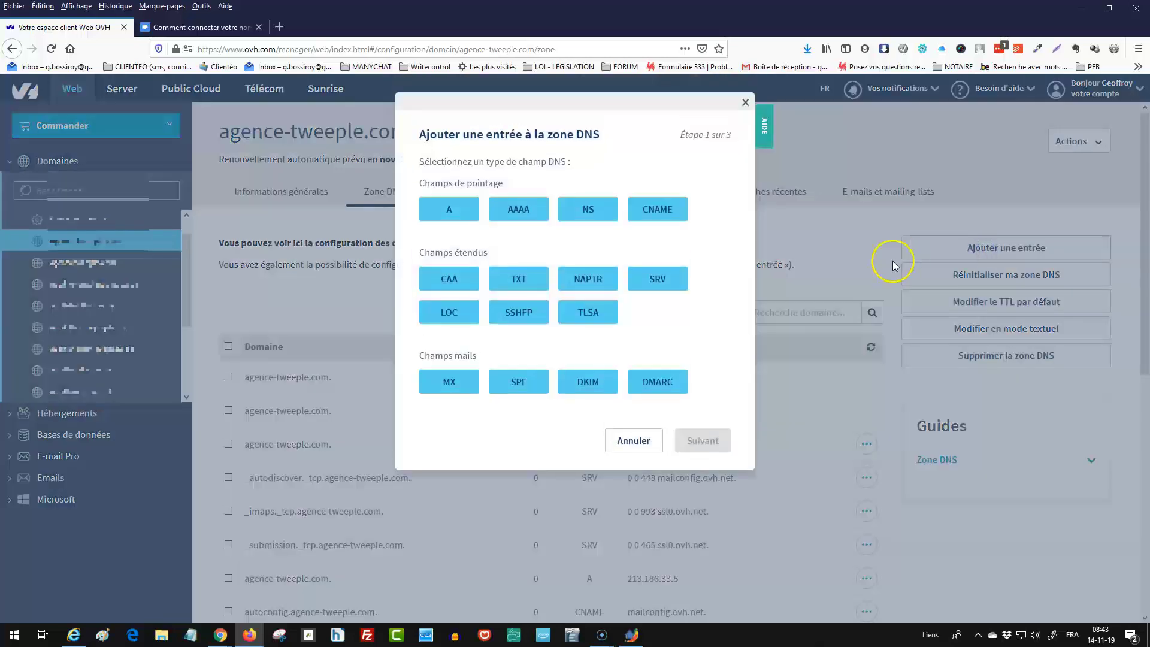
{"action": "left_click", "coordinate": [658, 209]}
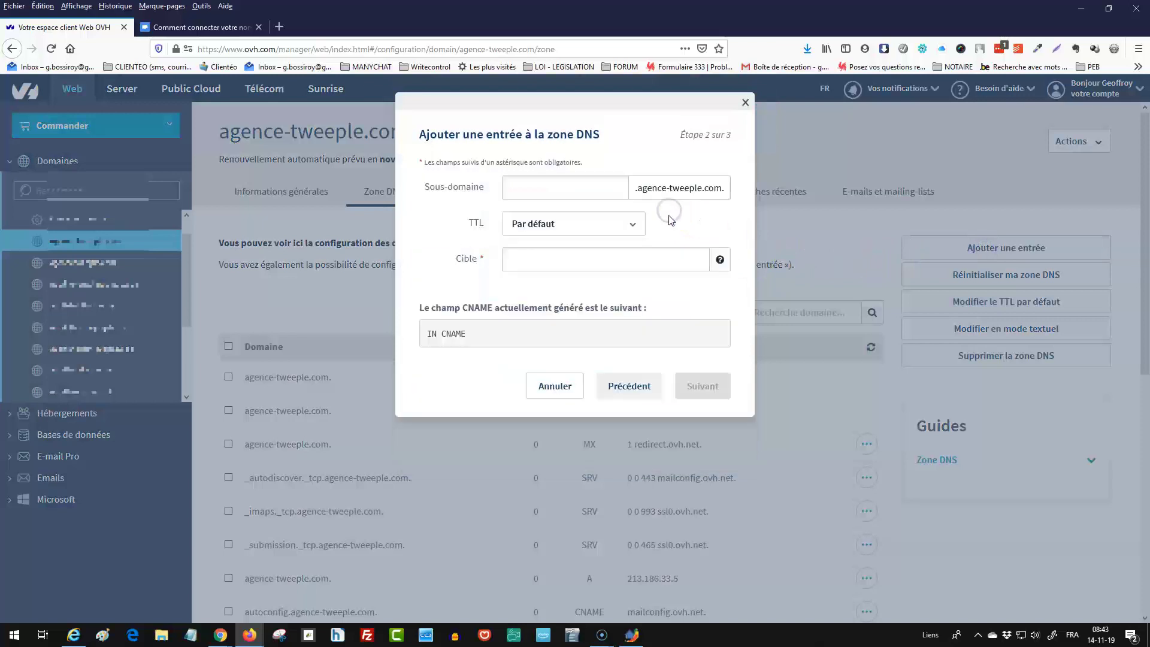
Step: Copy the CNAME target customer.target.systeme.io. from the Systeme.io help article
{"action": "left_click", "coordinate": [211, 28]}
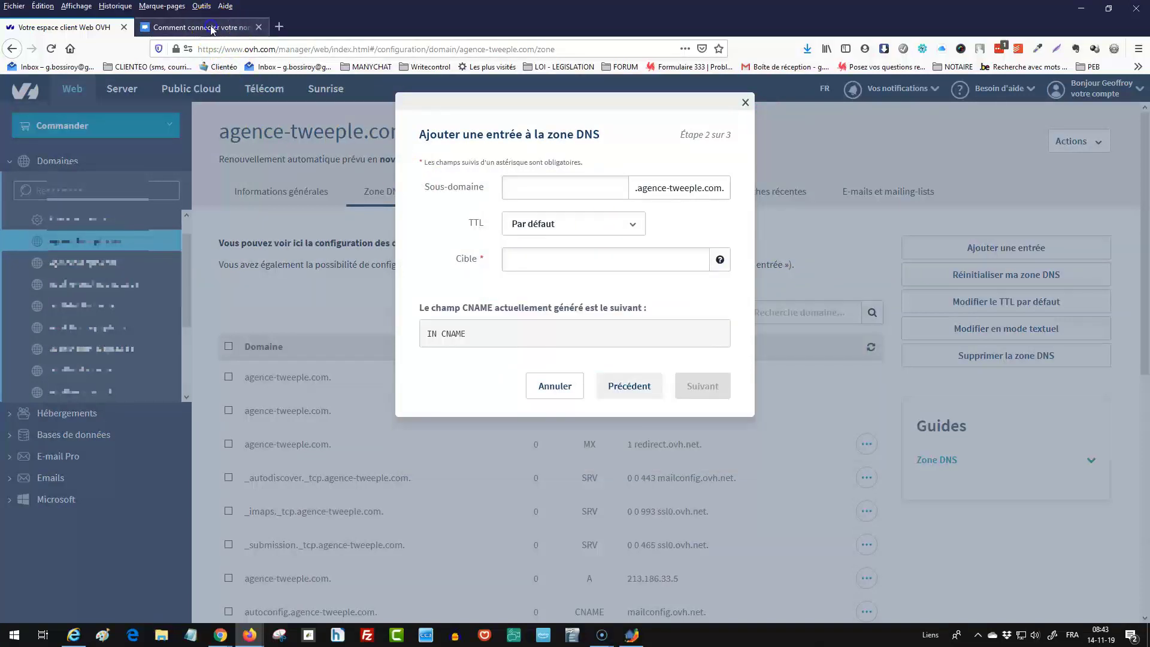
{"action": "scroll", "coordinate": [563, 366], "scroll_direction": "down", "scroll_amount": 1}
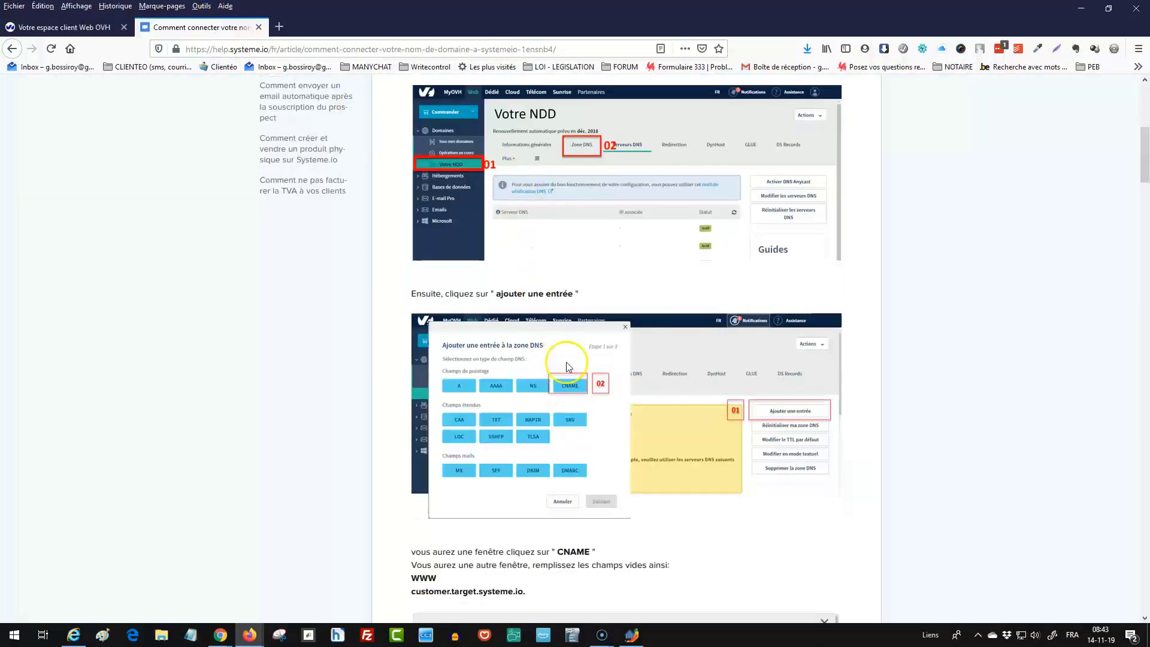
{"action": "scroll", "coordinate": [585, 353], "scroll_direction": "down", "scroll_amount": 3}
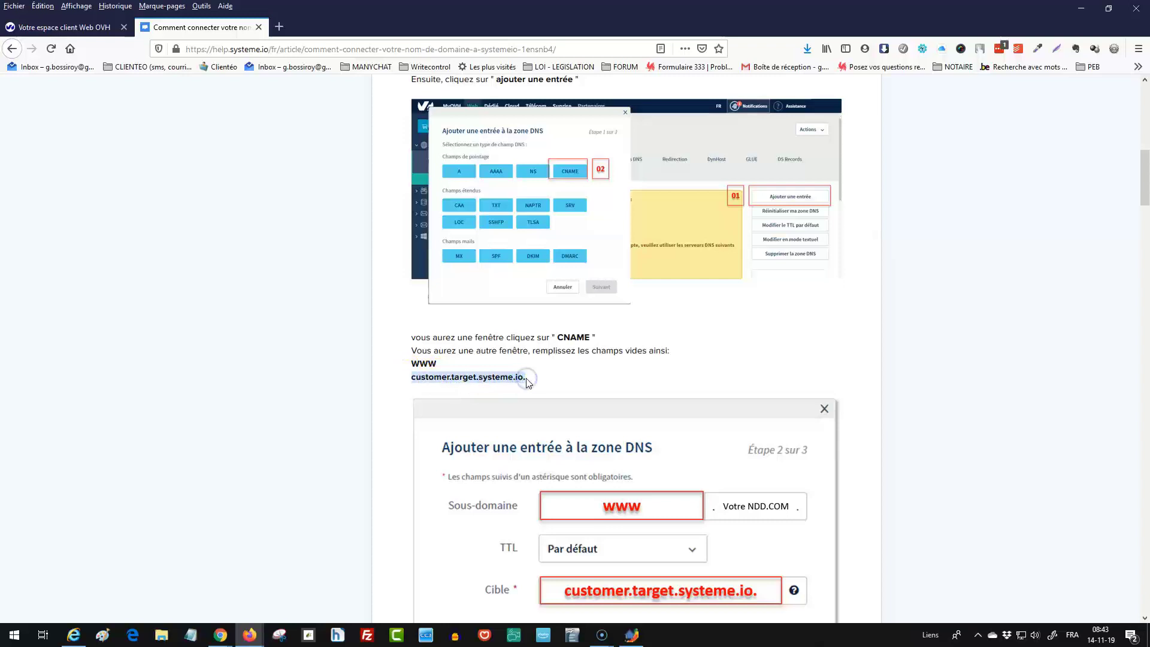
{"action": "scroll", "coordinate": [619, 442], "scroll_direction": "down", "scroll_amount": 2}
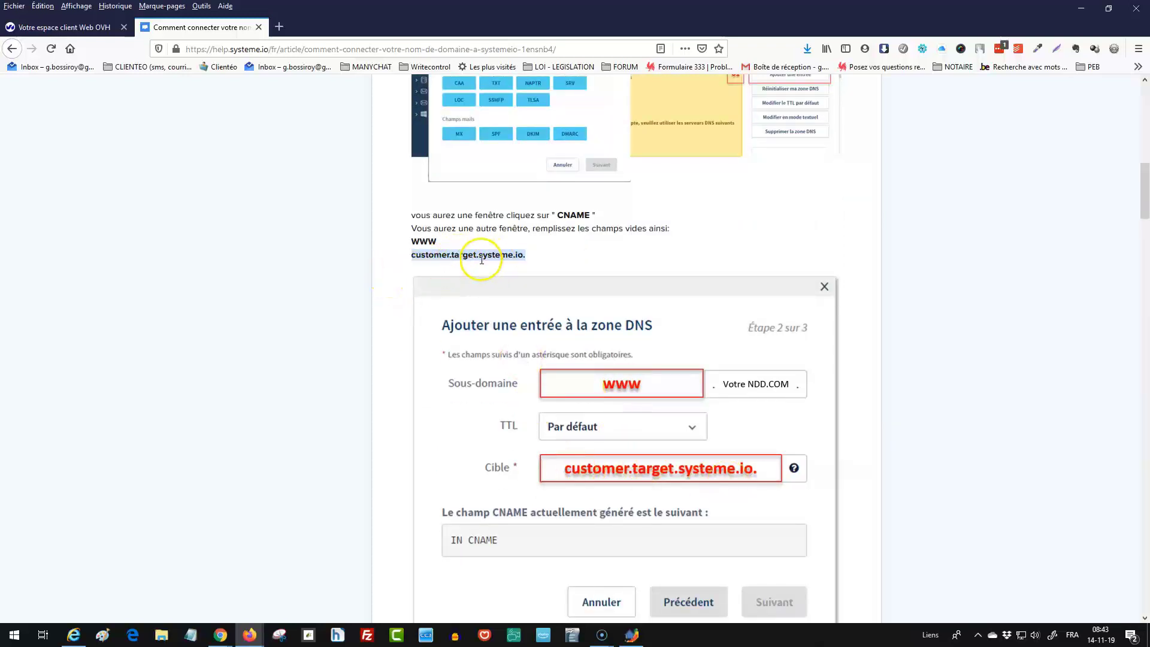
Step: Try to add the CNAME entry in OVH with target customer.target.systeme.io. and subdomain www, proceeding to step 3
{"action": "left_click", "coordinate": [77, 26]}
{"action": "left_click", "coordinate": [547, 257]}
{"action": "type", "text": "customer.target.systeme.io."}
{"action": "left_click", "coordinate": [546, 187]}
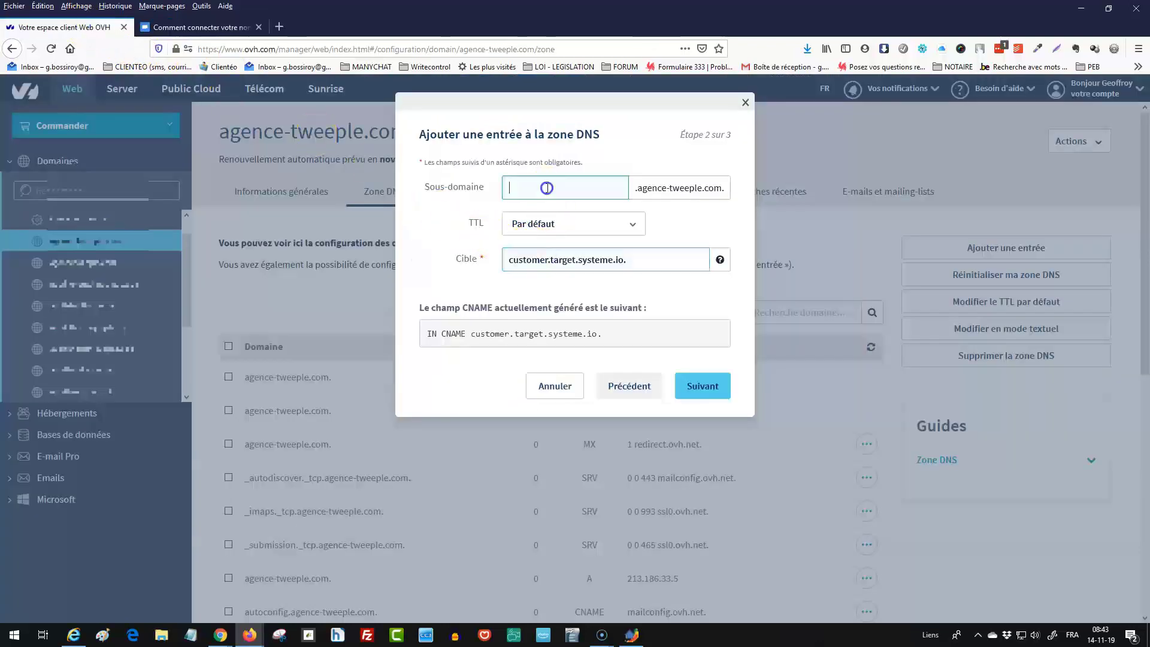
{"action": "type", "text": "www"}
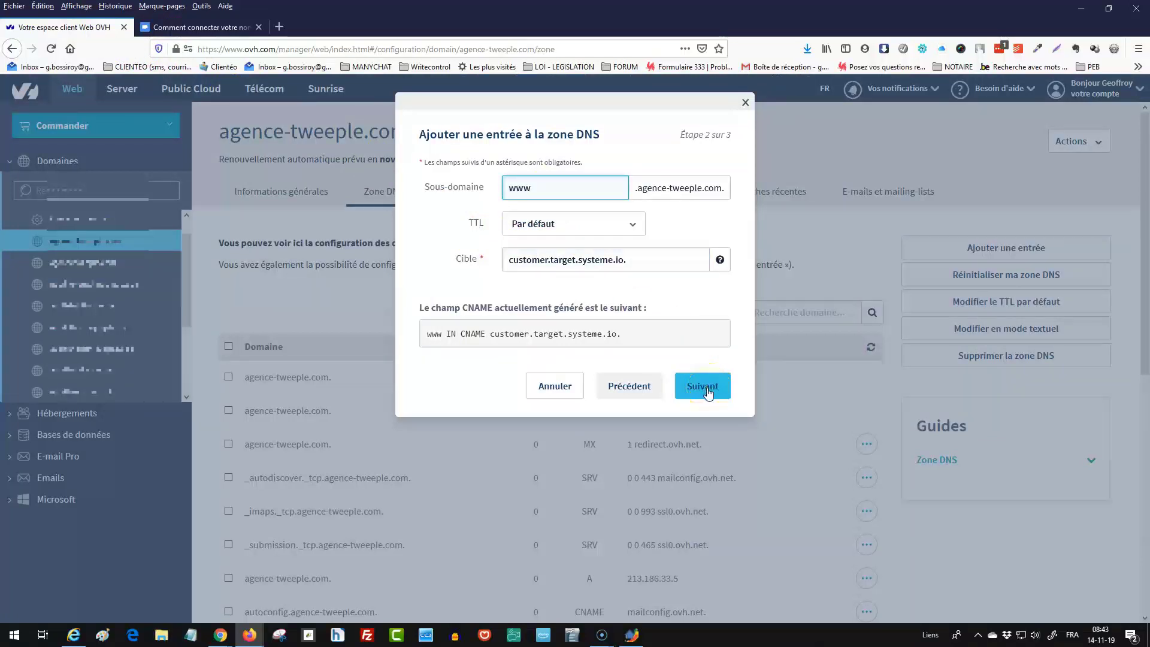
{"action": "left_click", "coordinate": [708, 393]}
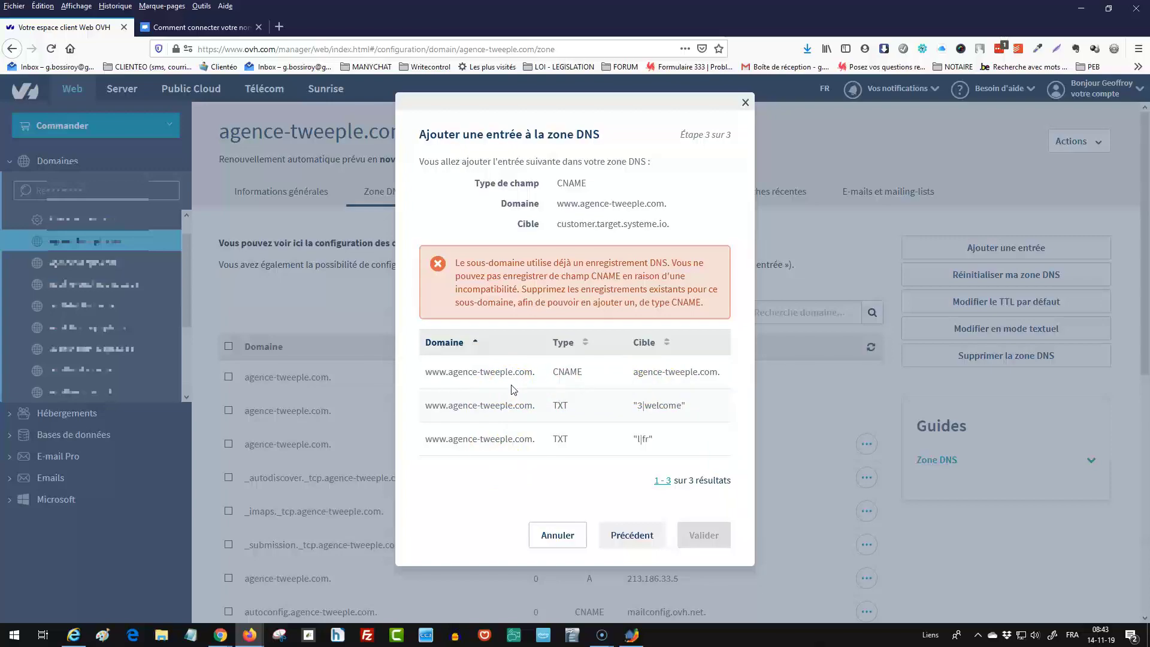
Step: Capture the DNS entry dialog with its list of www records, paste the screenshot into Paint, and close the OVH dialog
{"action": "key", "text": "Print"}
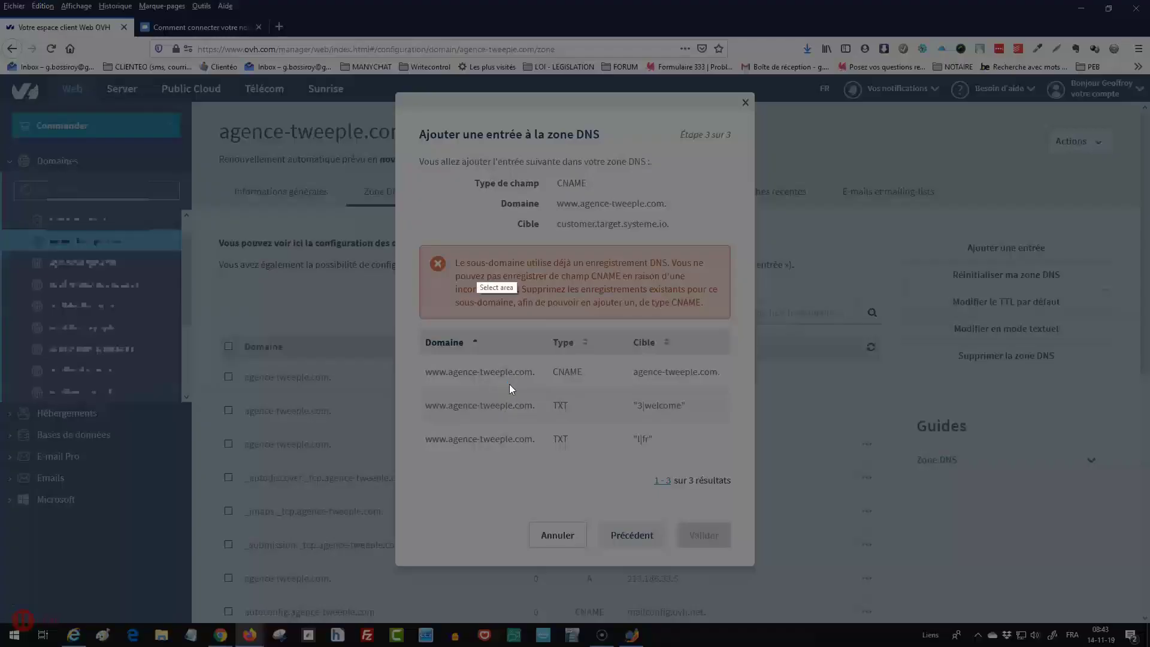
{"action": "left_click_drag", "start_coordinate": [395, 96], "coordinate": [753, 563]}
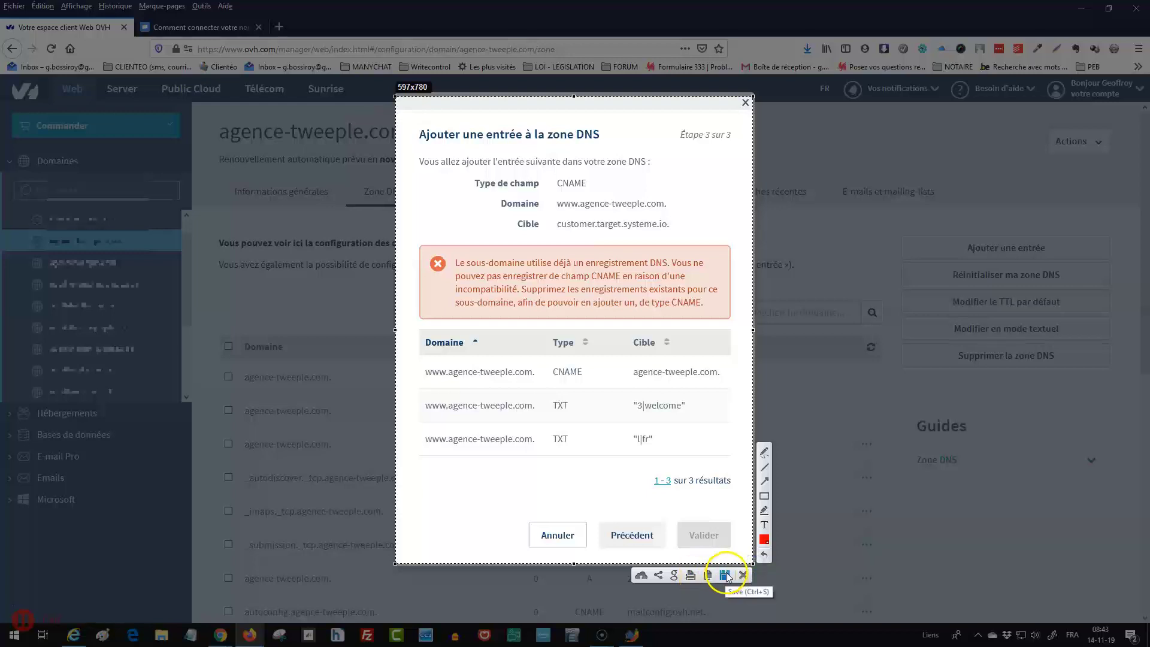
{"action": "left_click", "coordinate": [708, 575]}
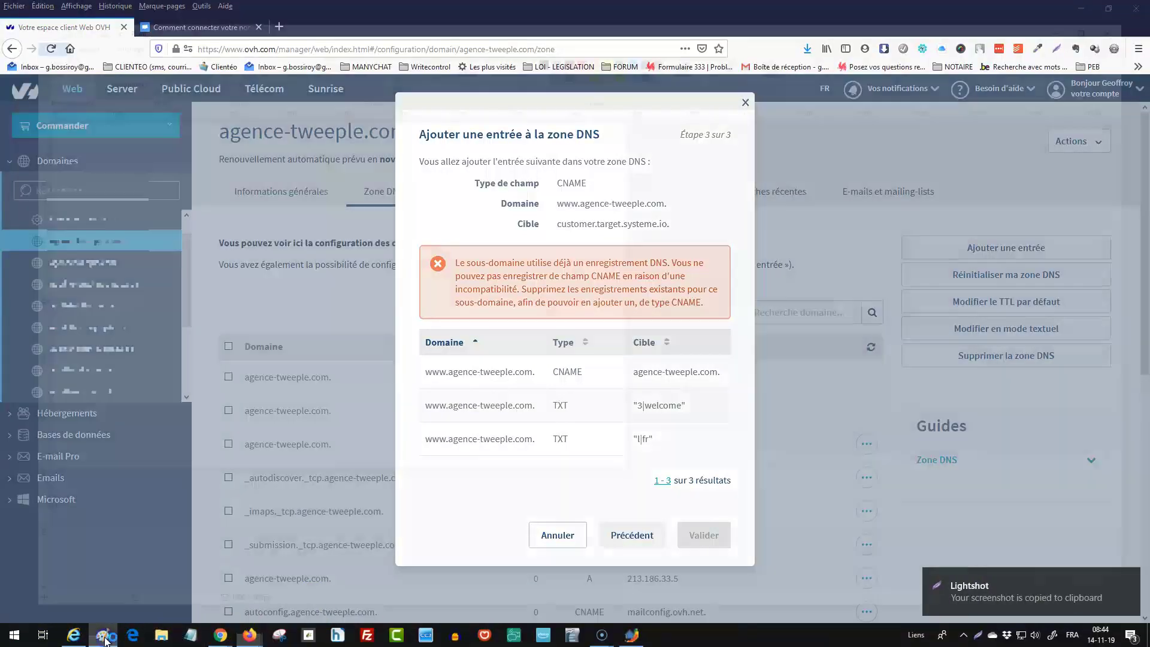
{"action": "left_click", "coordinate": [104, 636]}
{"action": "key", "text": "ctrl+v"}
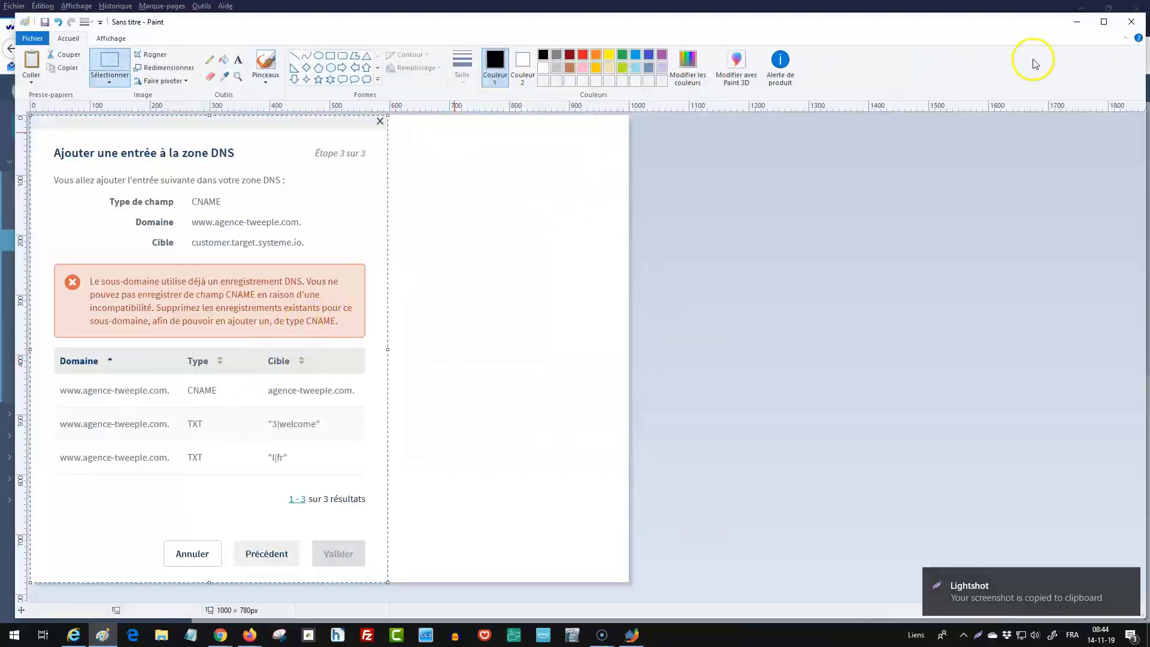
{"action": "left_click", "coordinate": [543, 327]}
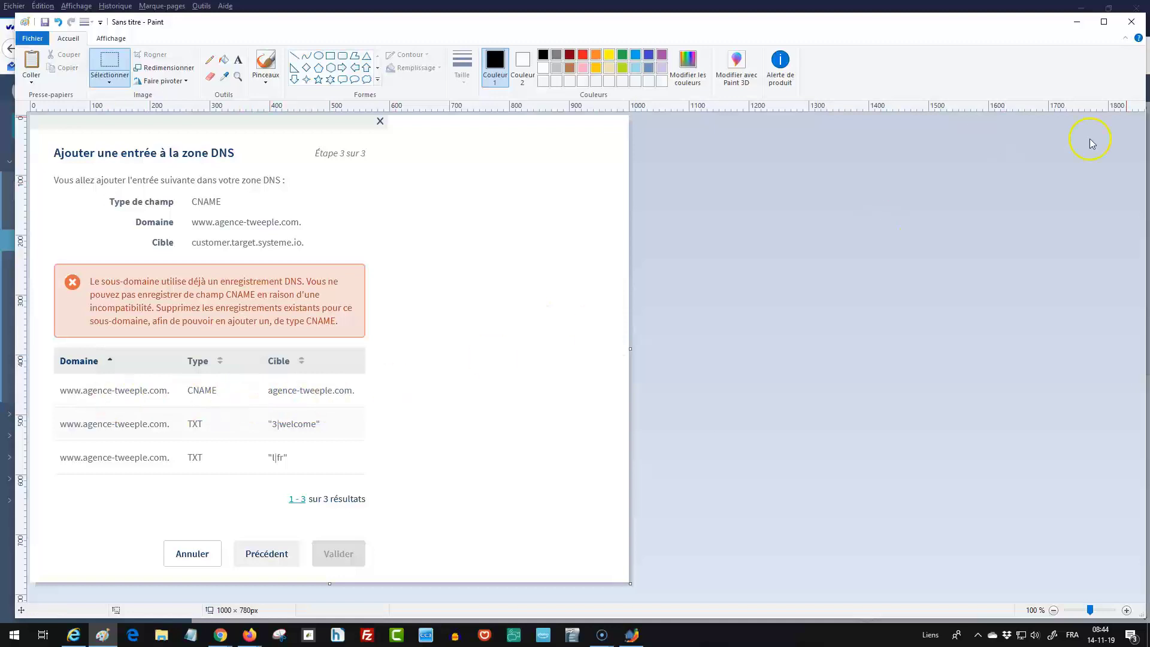
{"action": "left_click", "coordinate": [1076, 21]}
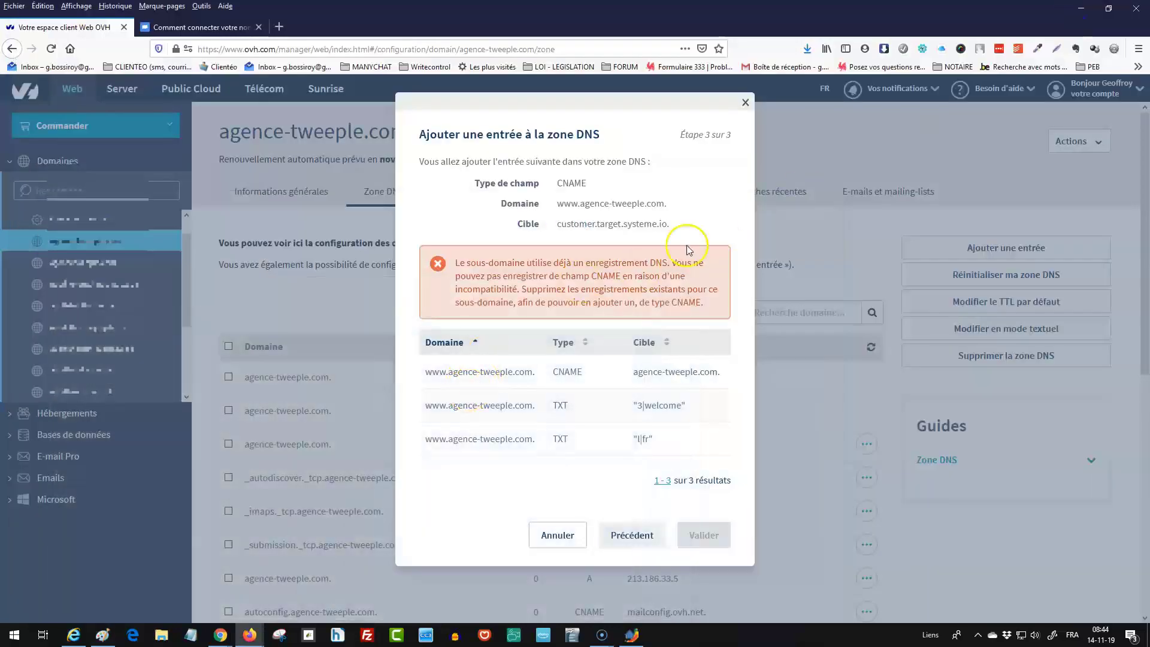
{"action": "left_click", "coordinate": [746, 102]}
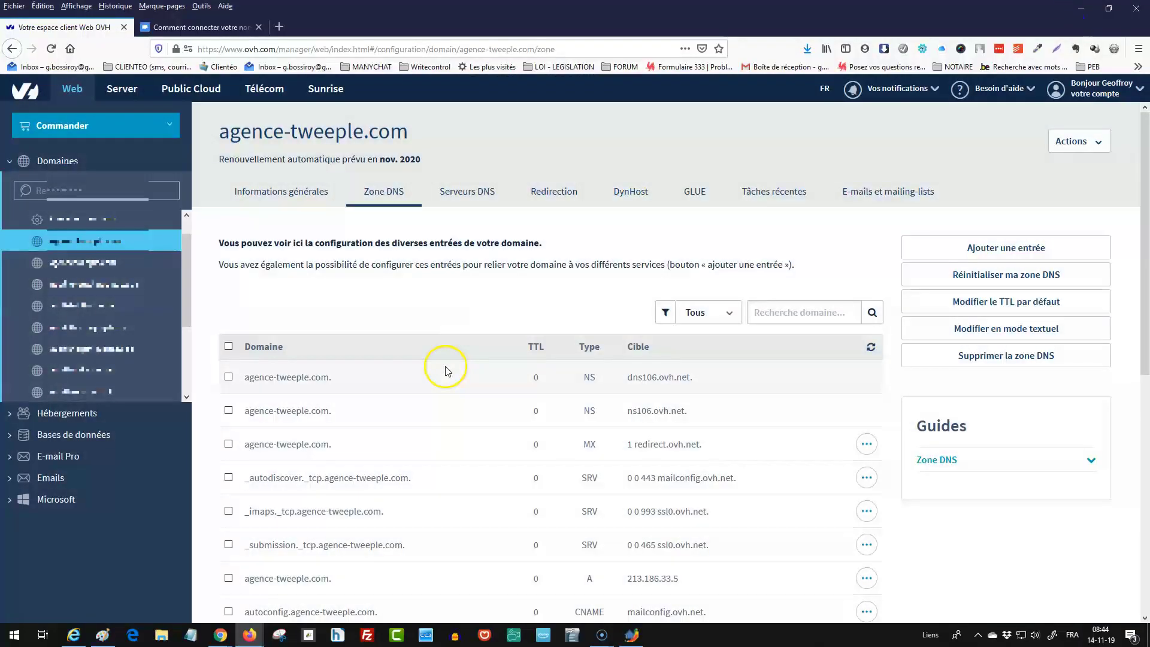
{"action": "scroll", "coordinate": [405, 384], "scroll_direction": "down", "scroll_amount": 1}
{"action": "scroll", "coordinate": [405, 384], "scroll_direction": "down", "scroll_amount": 6}
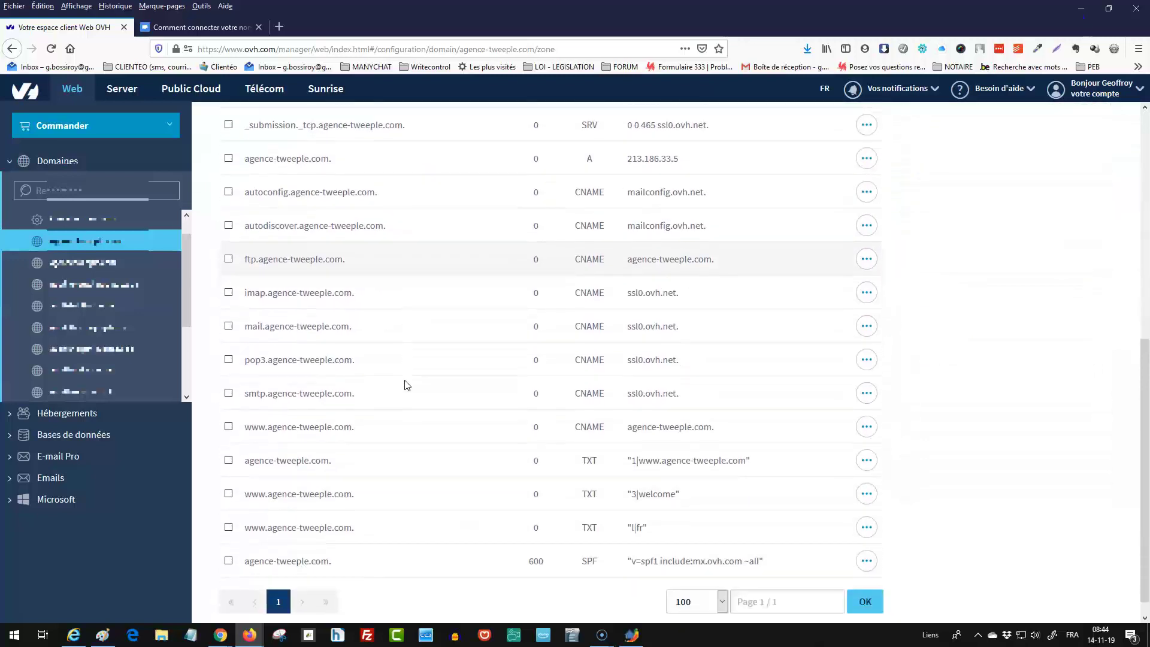
{"action": "left_click", "coordinate": [419, 420]}
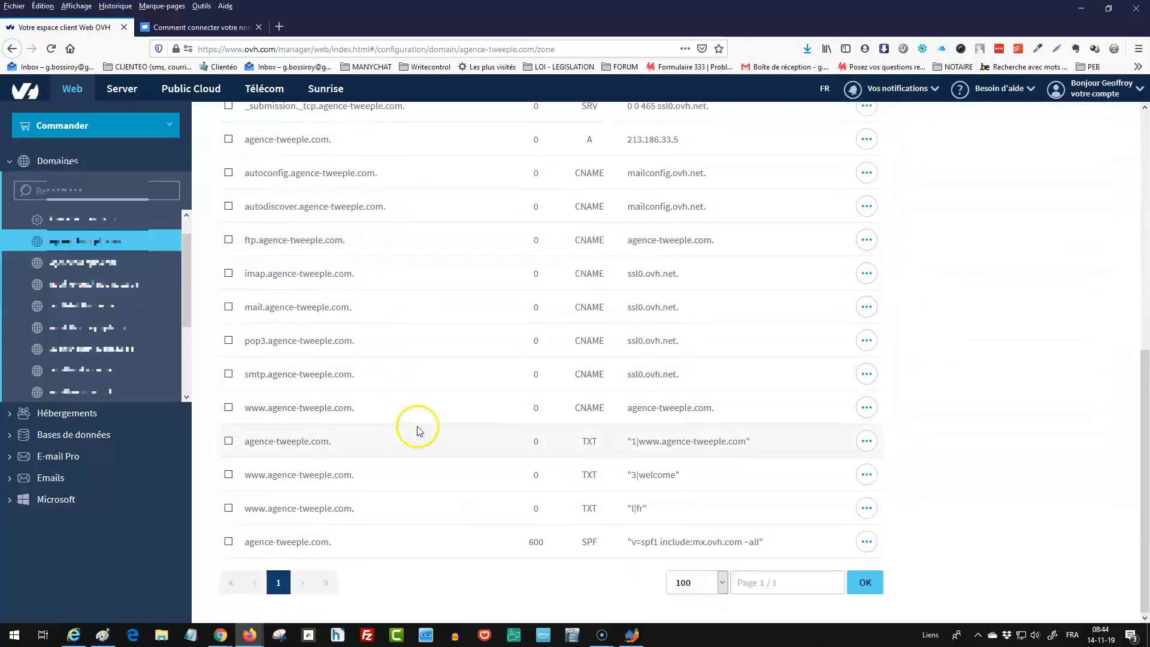
{"action": "left_click", "coordinate": [229, 408]}
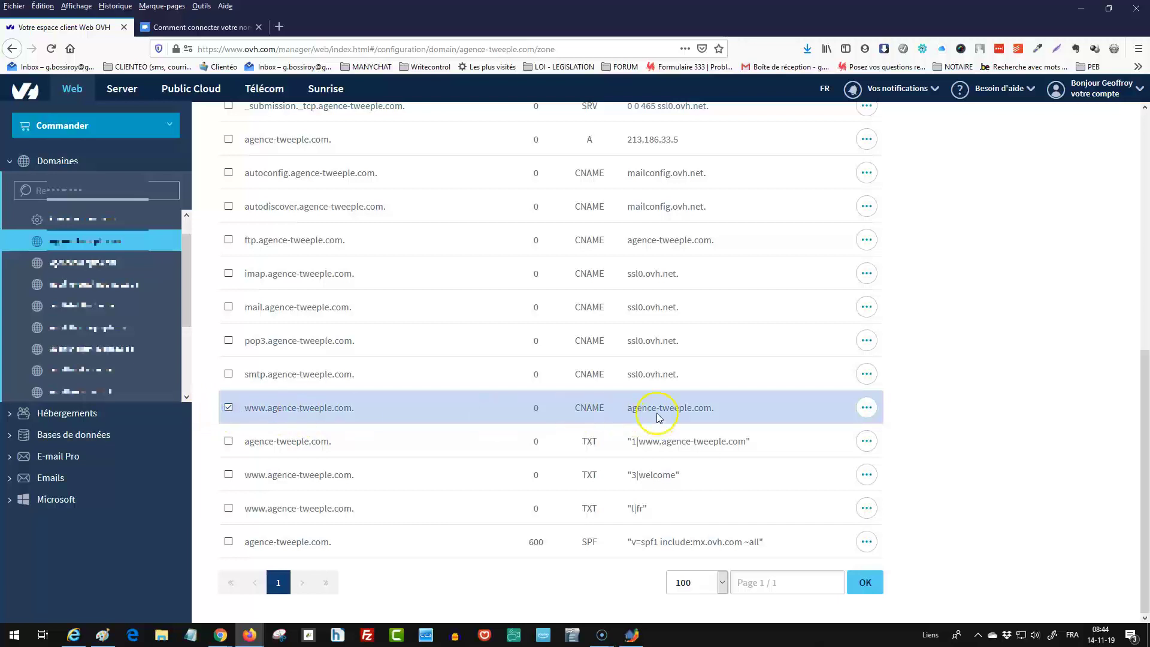
{"action": "left_click", "coordinate": [108, 638]}
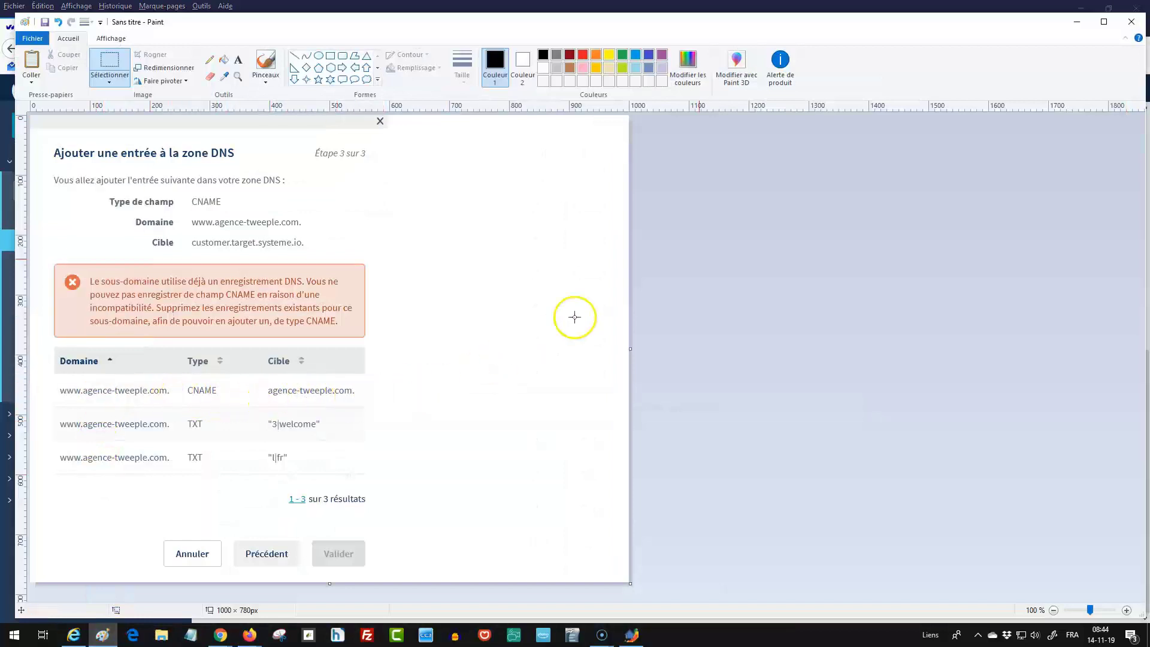
{"action": "left_click", "coordinate": [1076, 21]}
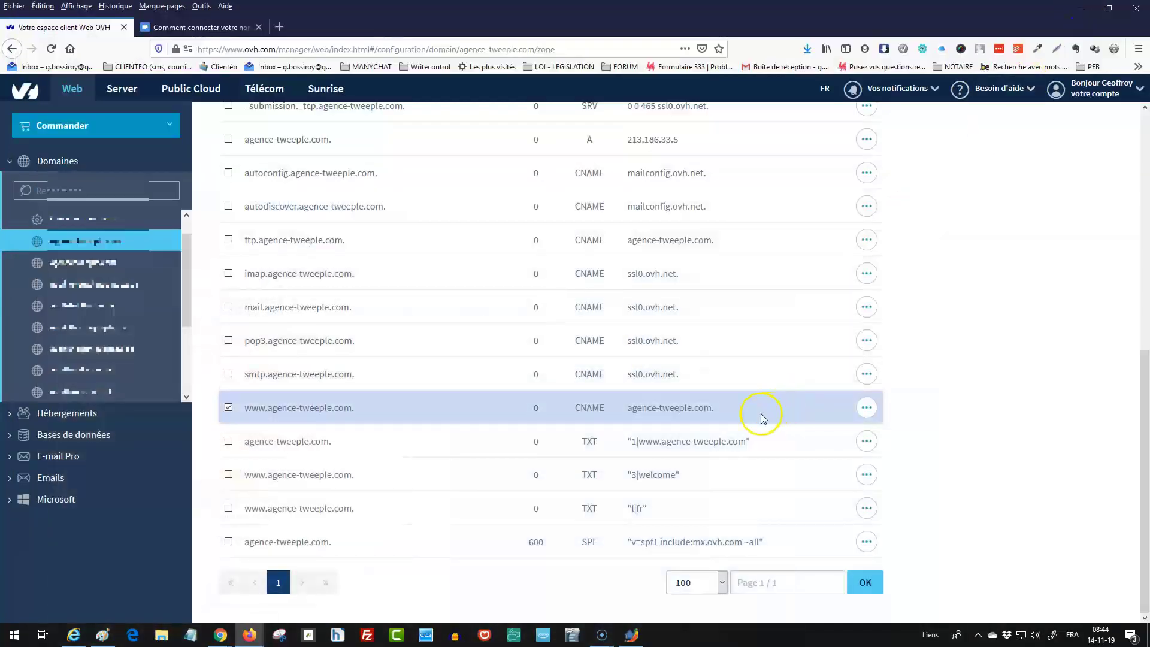
{"action": "left_click", "coordinate": [869, 409]}
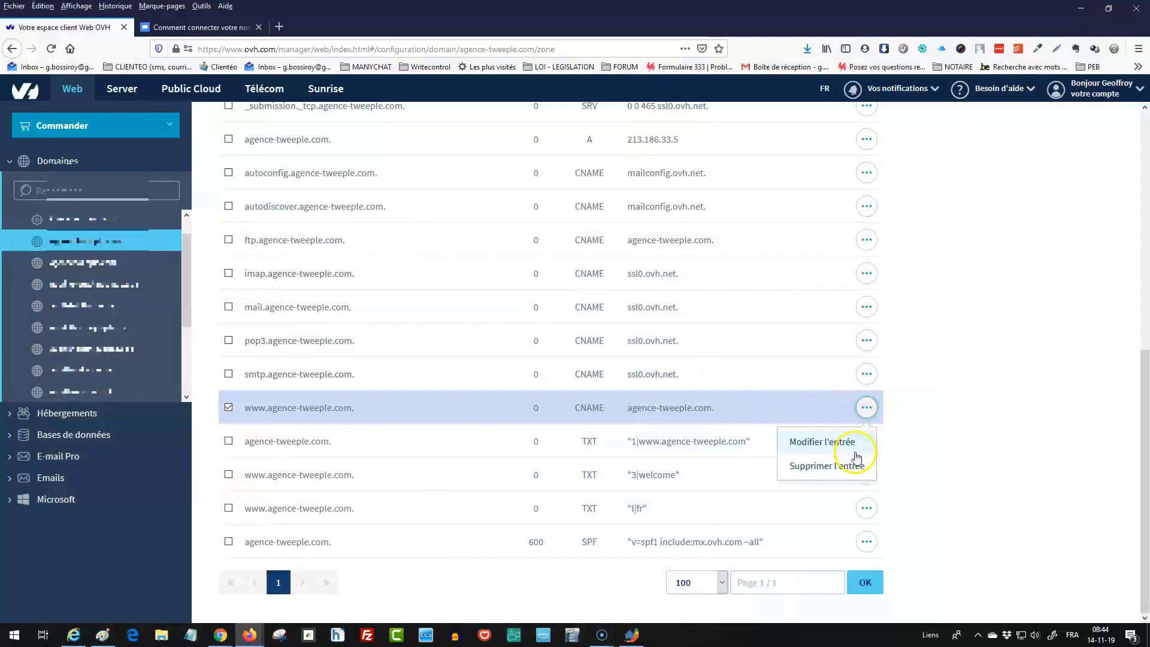
{"action": "left_click", "coordinate": [852, 467]}
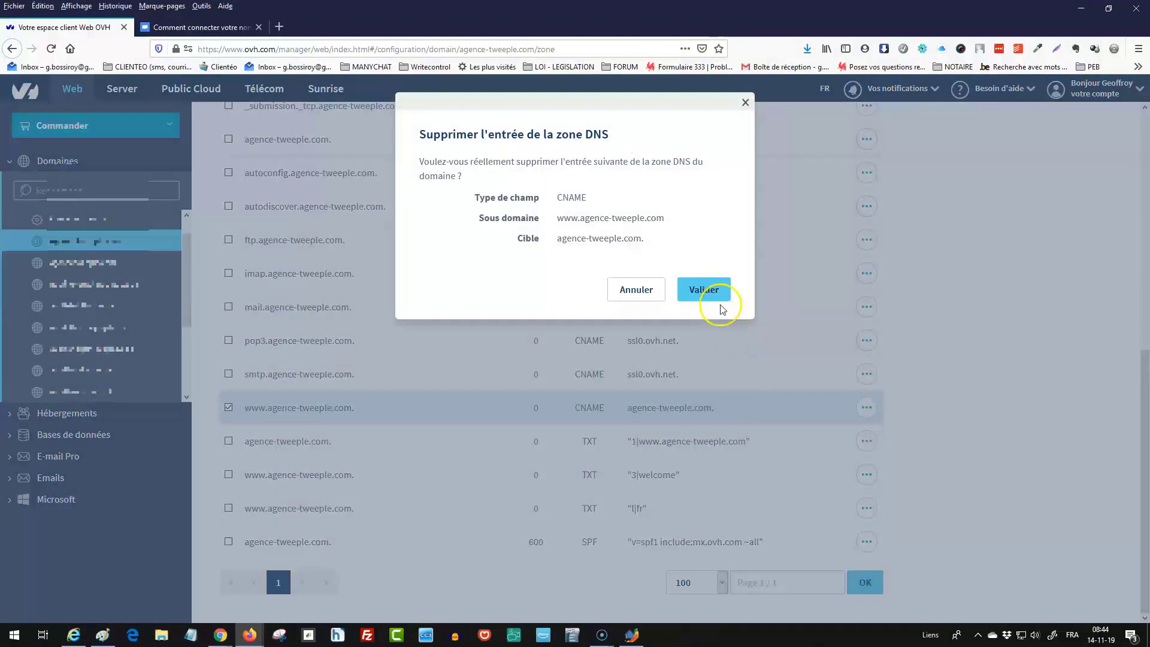
{"action": "left_click", "coordinate": [717, 292]}
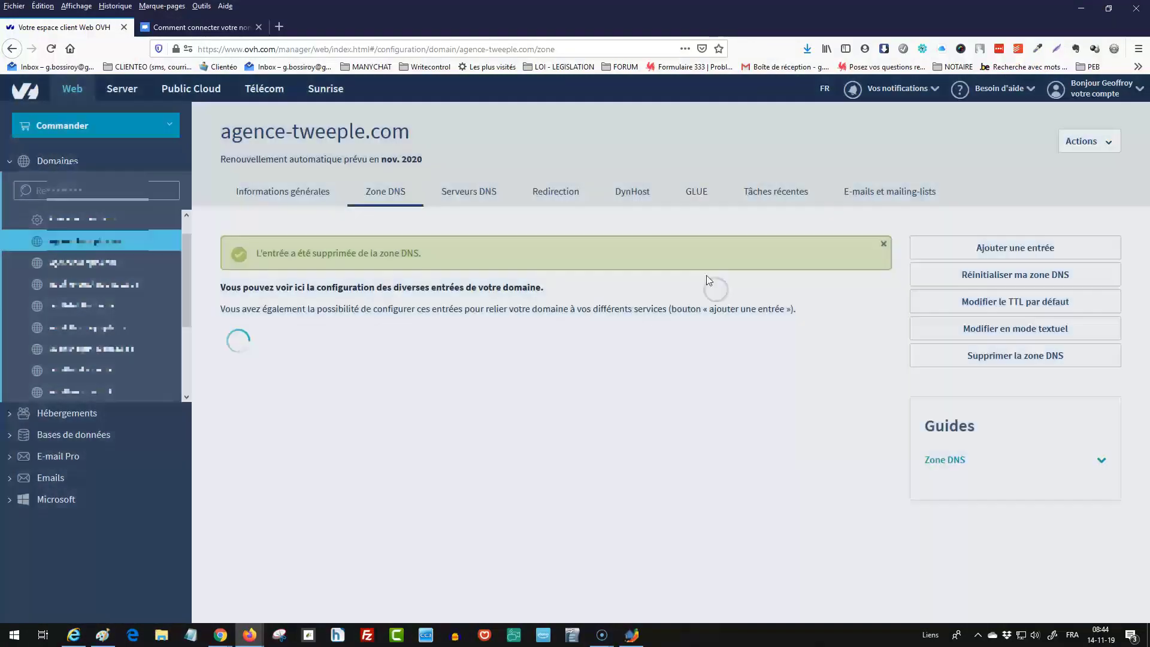
{"action": "scroll", "coordinate": [380, 444], "scroll_direction": "down", "scroll_amount": 5}
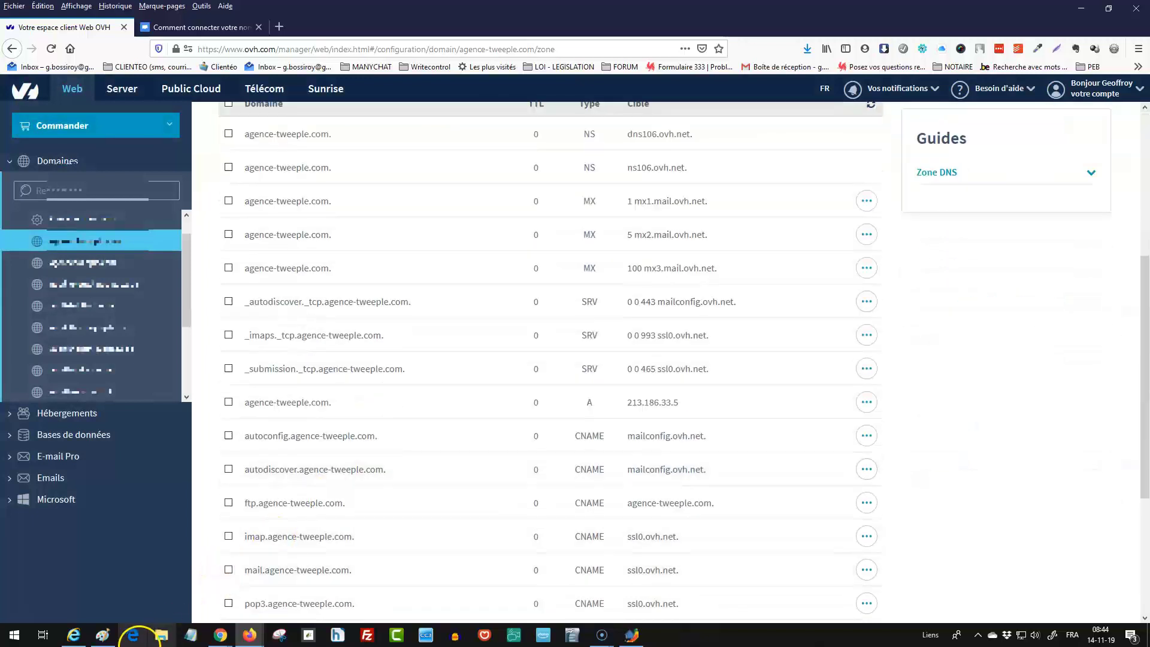
{"action": "left_click", "coordinate": [103, 635]}
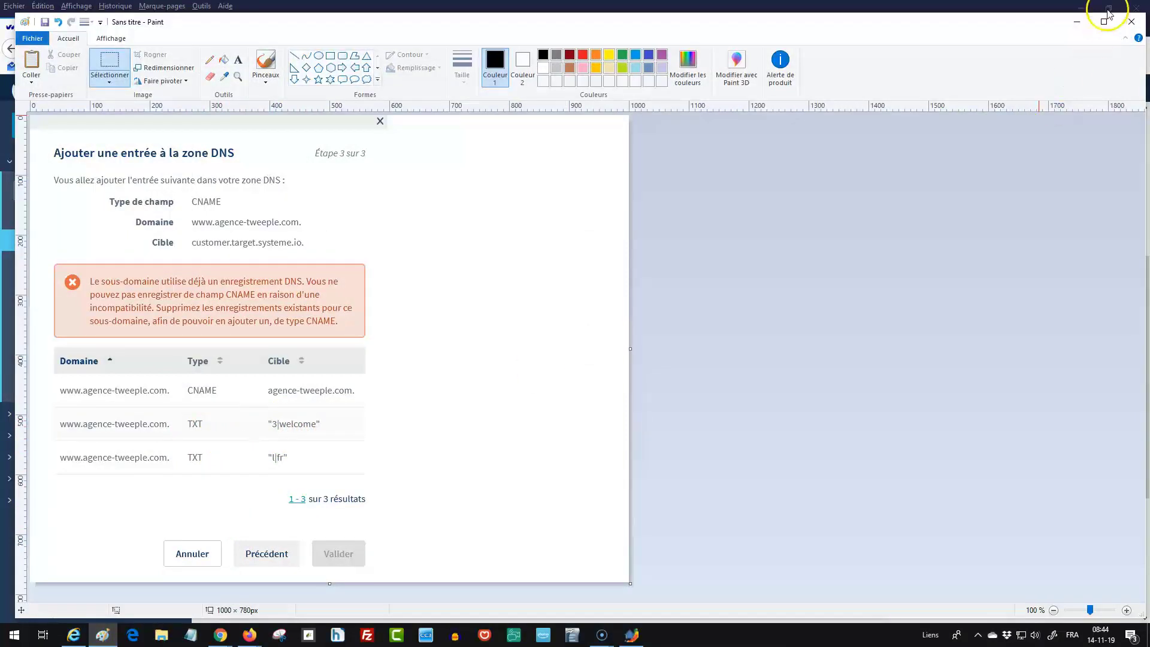
{"action": "left_click", "coordinate": [1077, 22]}
{"action": "scroll", "coordinate": [767, 360], "scroll_direction": "down", "scroll_amount": 5}
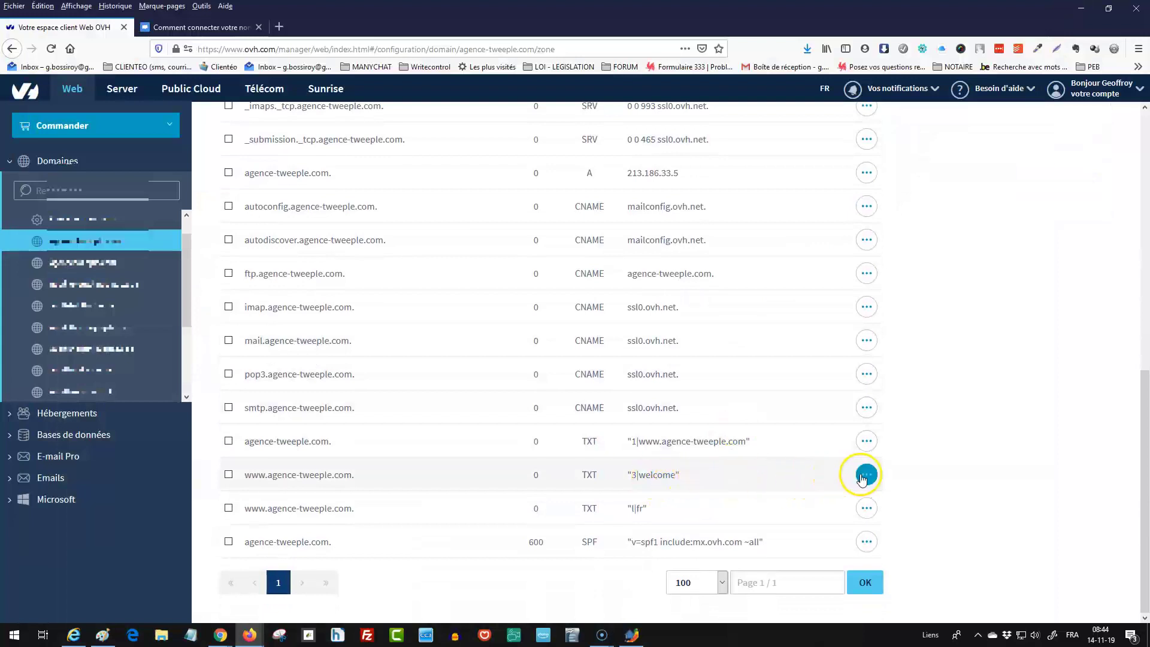
{"action": "left_click", "coordinate": [866, 476]}
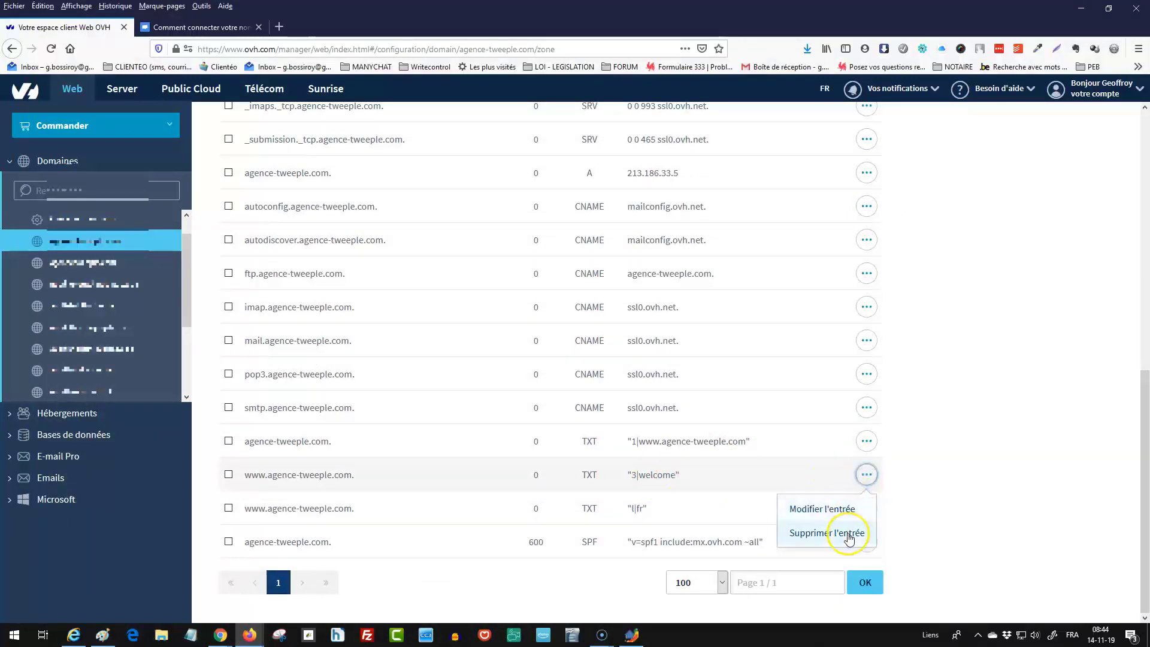
{"action": "left_click", "coordinate": [849, 533]}
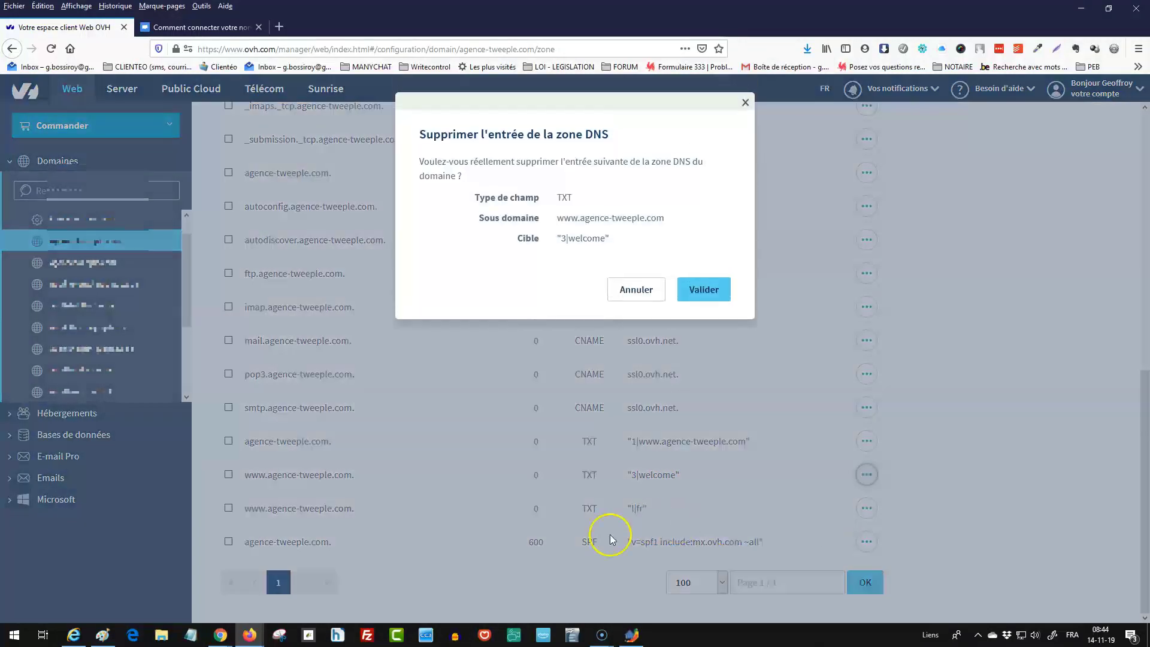
{"action": "left_click", "coordinate": [707, 290]}
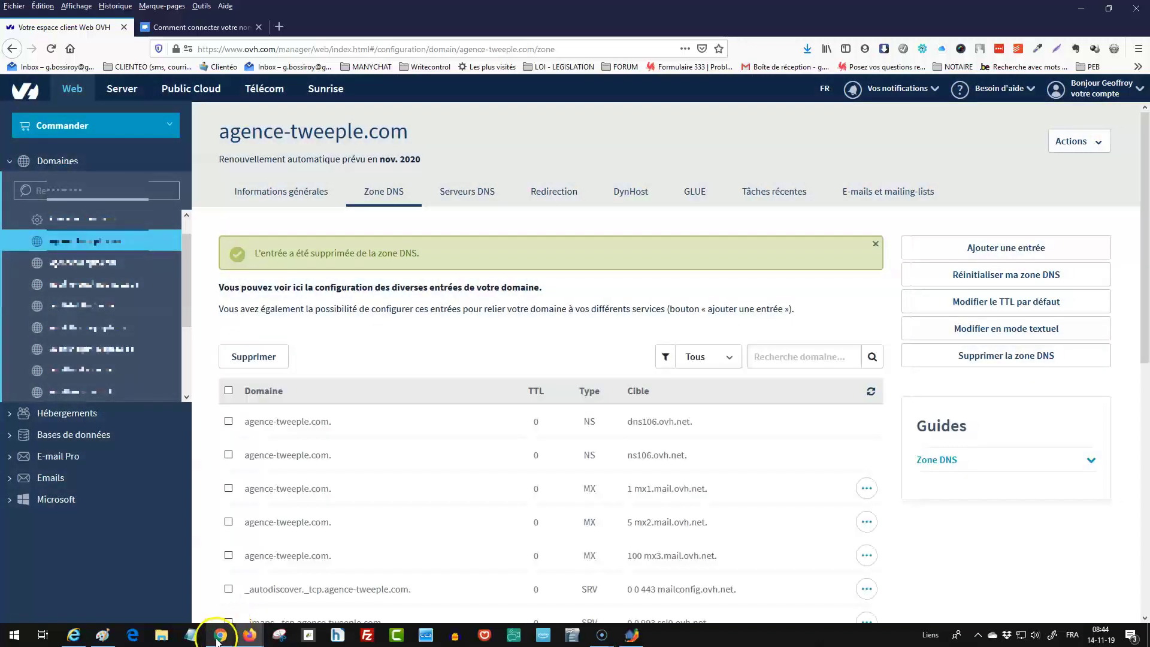
{"action": "left_click", "coordinate": [102, 635]}
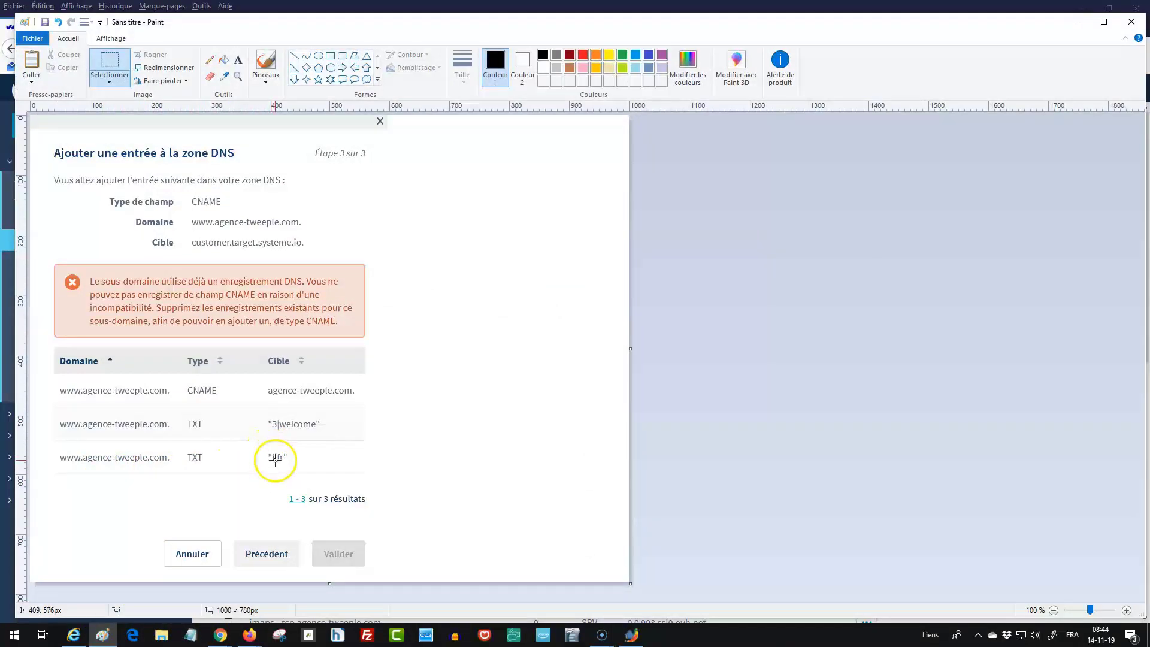
{"action": "left_click", "coordinate": [1077, 22]}
{"action": "scroll", "coordinate": [740, 501], "scroll_direction": "down", "scroll_amount": 5}
{"action": "scroll", "coordinate": [739, 513], "scroll_direction": "down", "scroll_amount": 2}
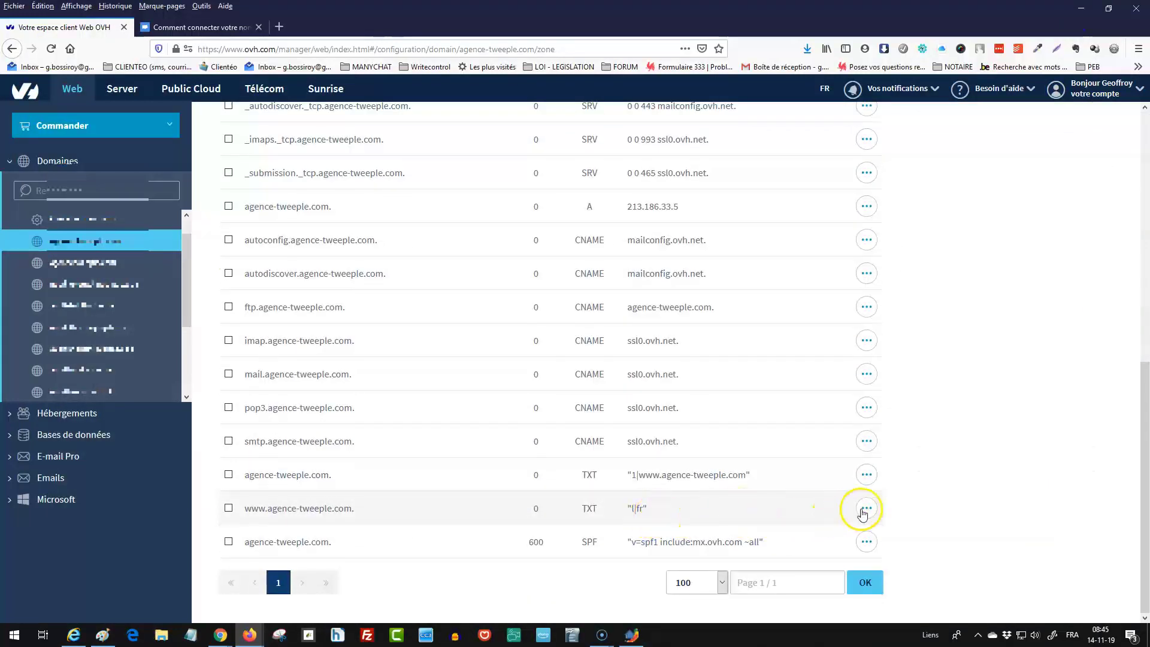
{"action": "left_click", "coordinate": [866, 508]}
{"action": "left_click", "coordinate": [853, 567]}
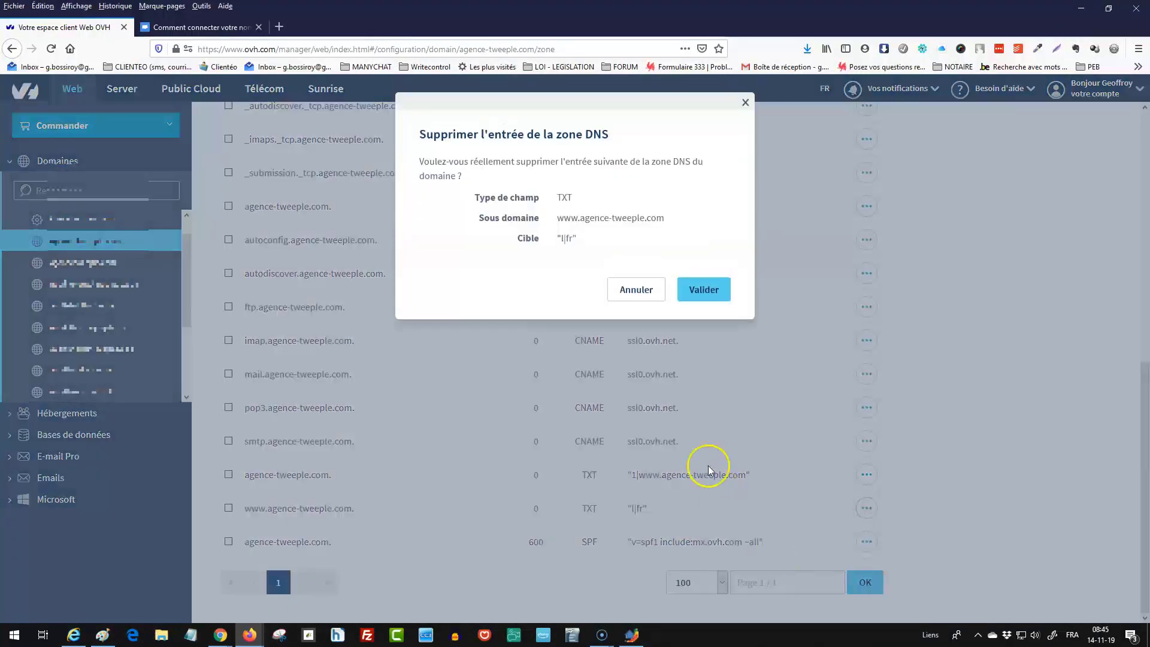
{"action": "left_click", "coordinate": [713, 290]}
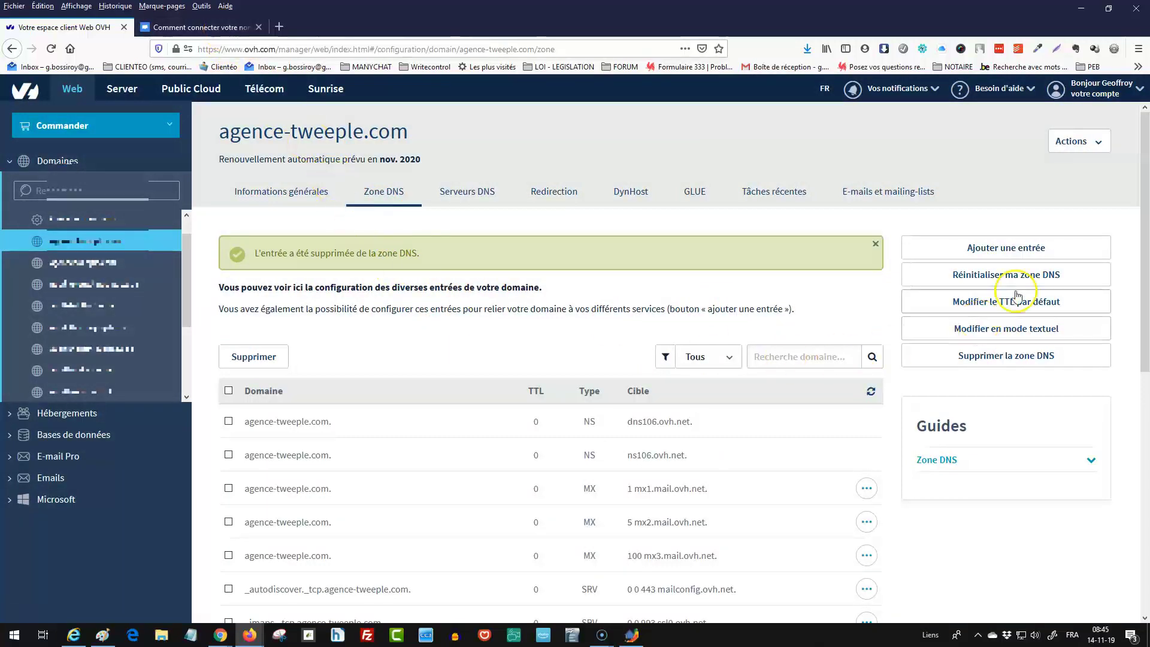
{"action": "left_click", "coordinate": [1017, 254]}
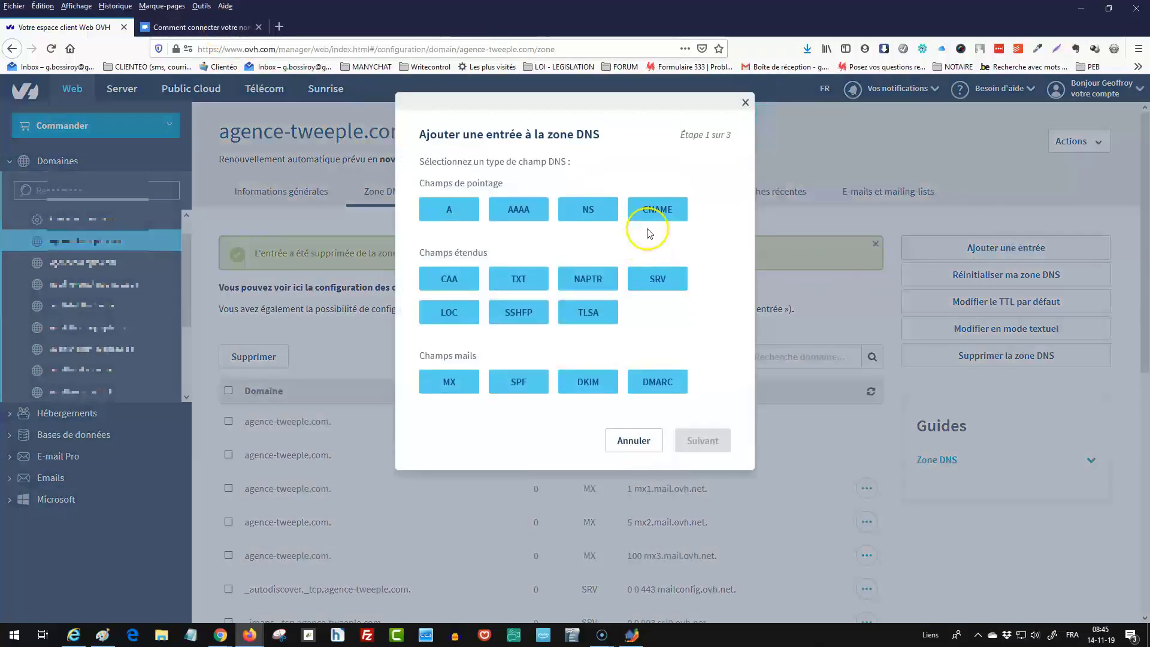
{"action": "left_click", "coordinate": [655, 214]}
{"action": "left_click", "coordinate": [576, 192]}
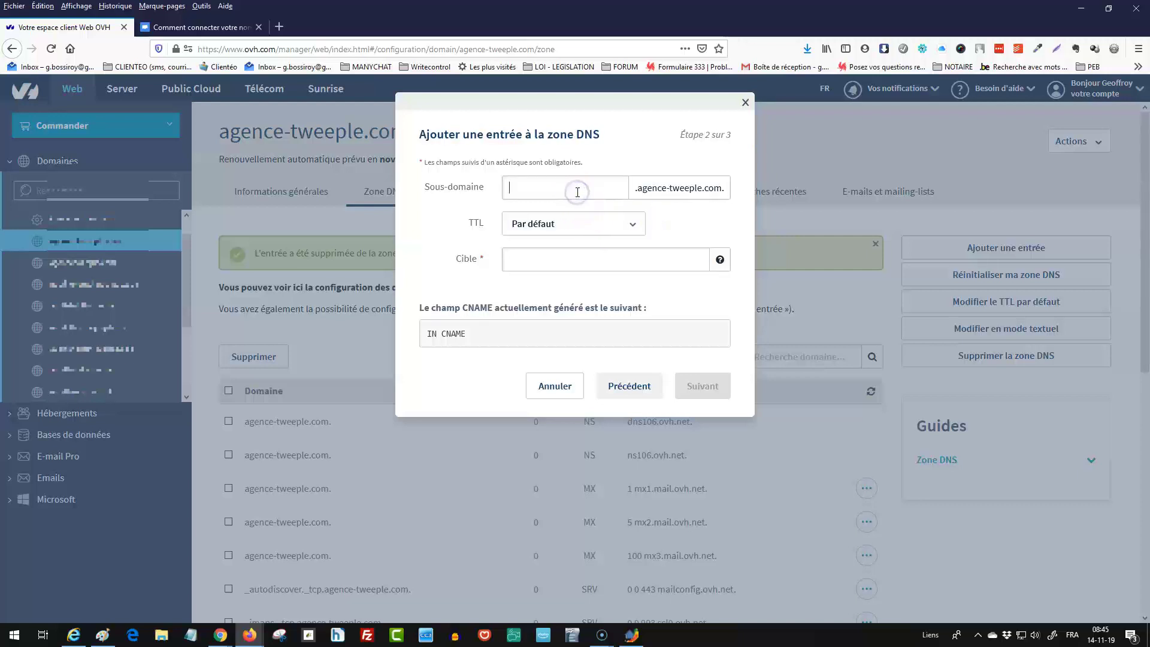
{"action": "type", "text": "www"}
{"action": "left_click", "coordinate": [582, 260]}
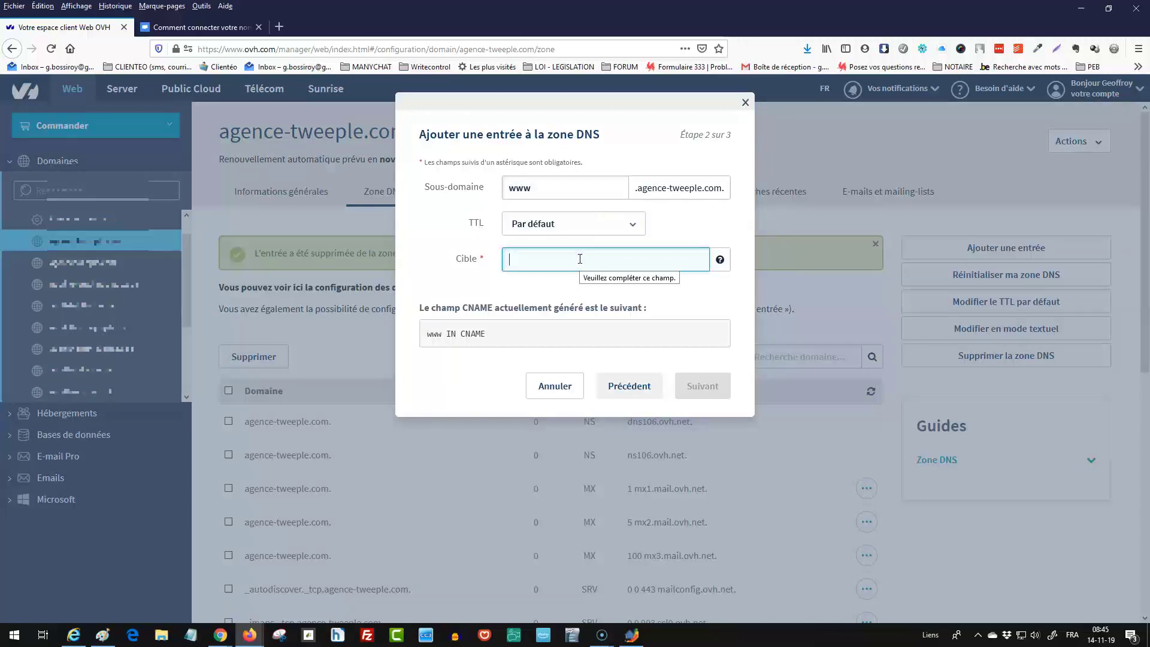
Step: Copy customer.target.systeme.io. from the help article into the CNAME entry's target and validate the entry
{"action": "left_click", "coordinate": [198, 27]}
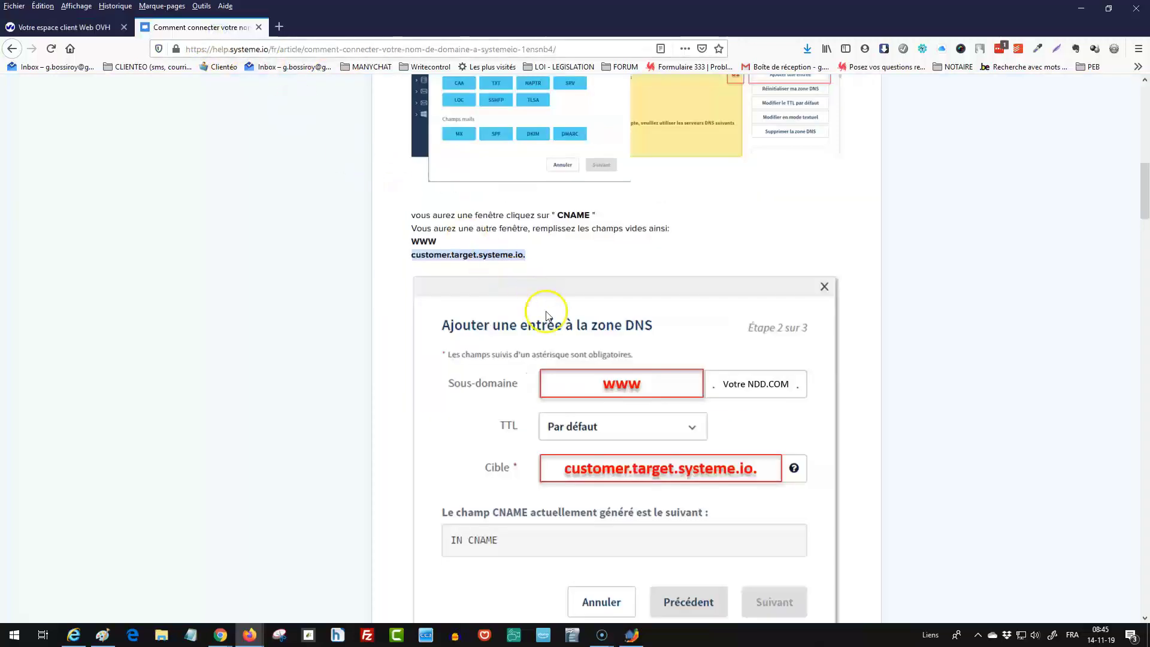
{"action": "left_click", "coordinate": [526, 252]}
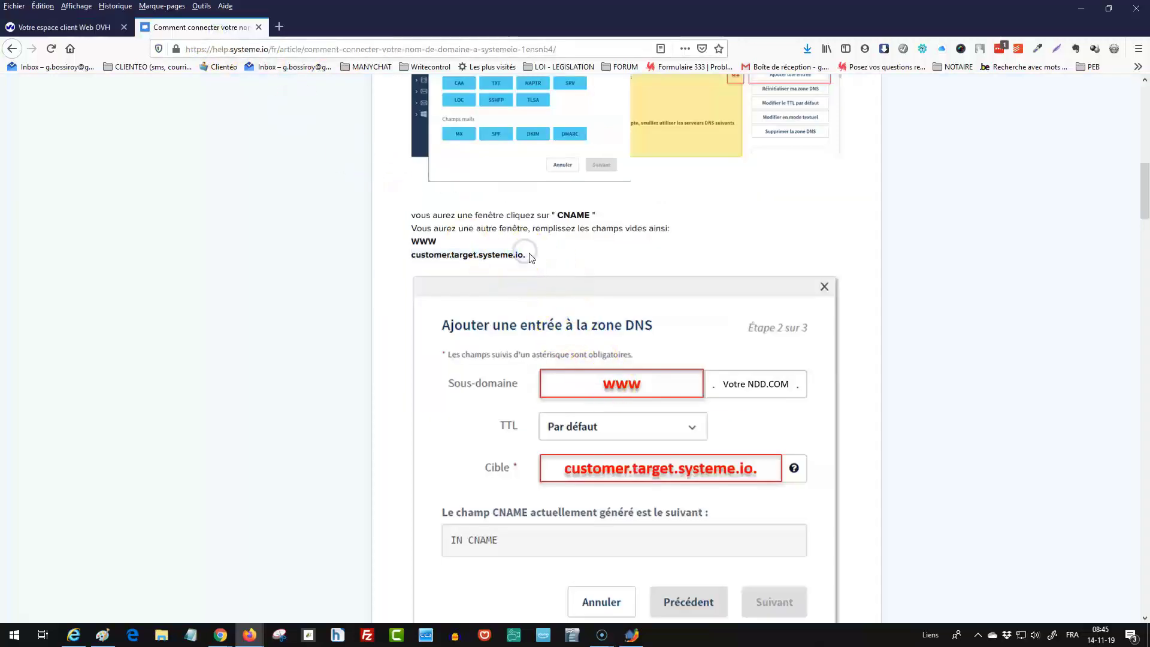
{"action": "left_click_drag", "start_coordinate": [529, 255], "coordinate": [411, 256]}
{"action": "key", "text": "ctrl+c"}
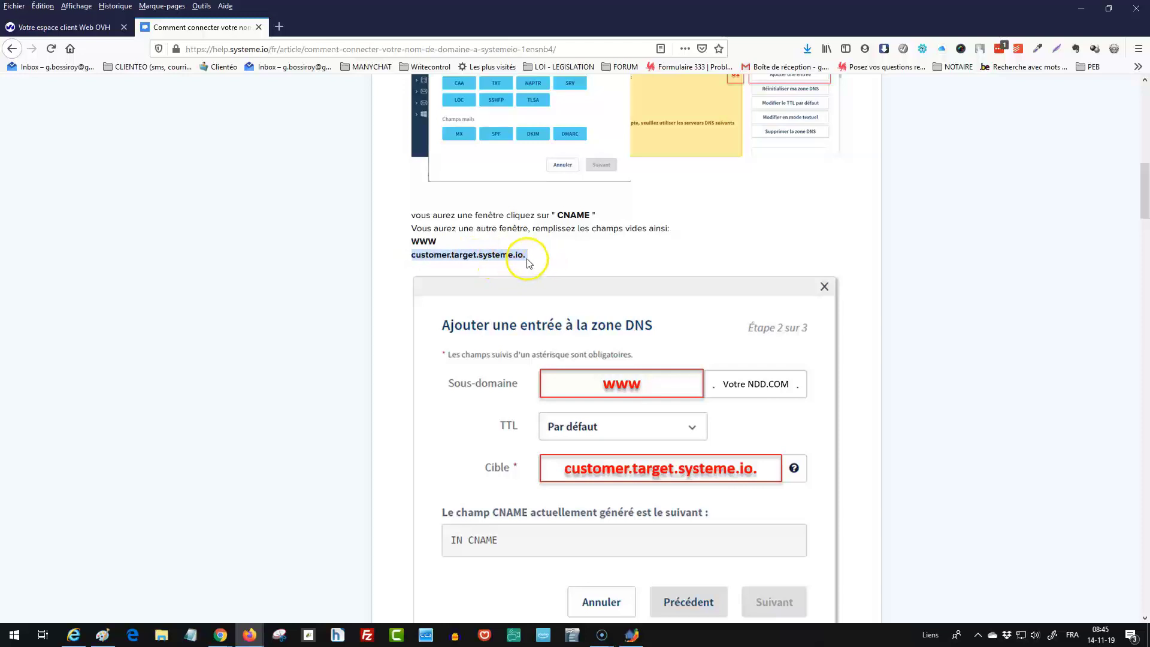
{"action": "left_click", "coordinate": [91, 29]}
{"action": "key", "text": "ctrl+v"}
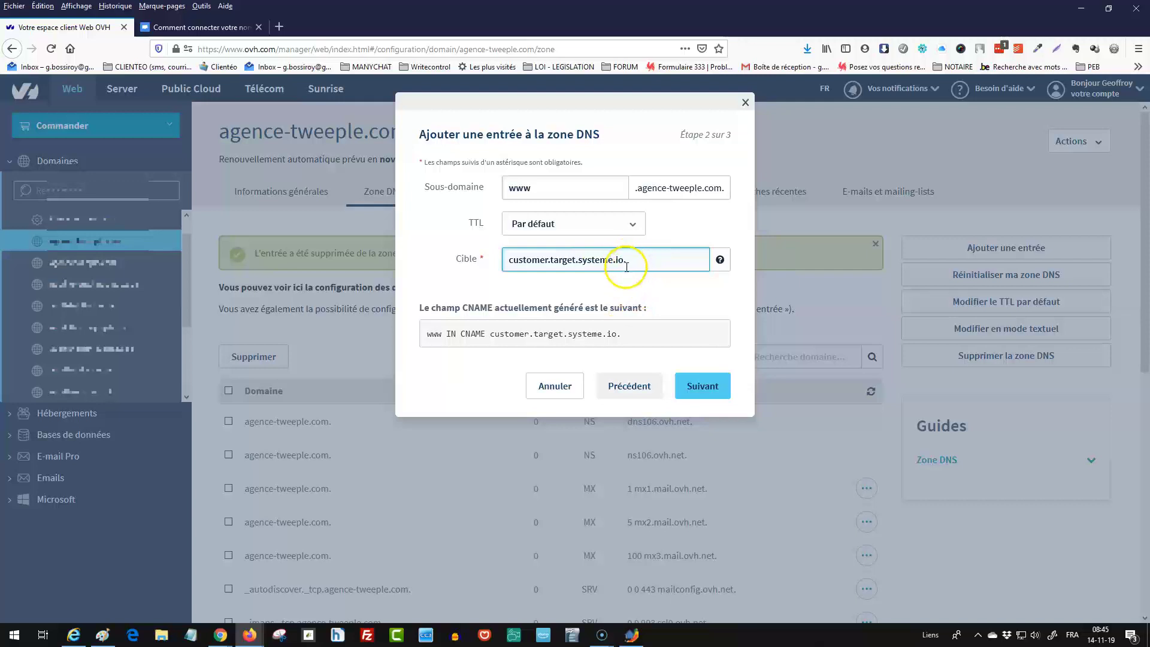
{"action": "left_click", "coordinate": [713, 389]}
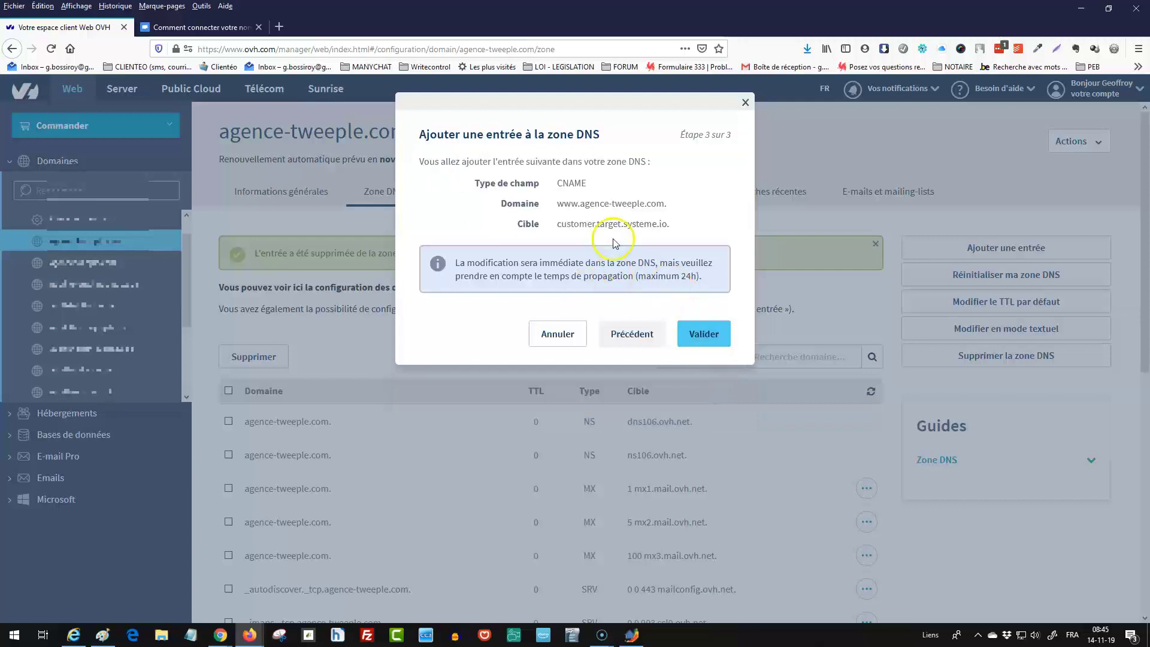
{"action": "left_click", "coordinate": [708, 339]}
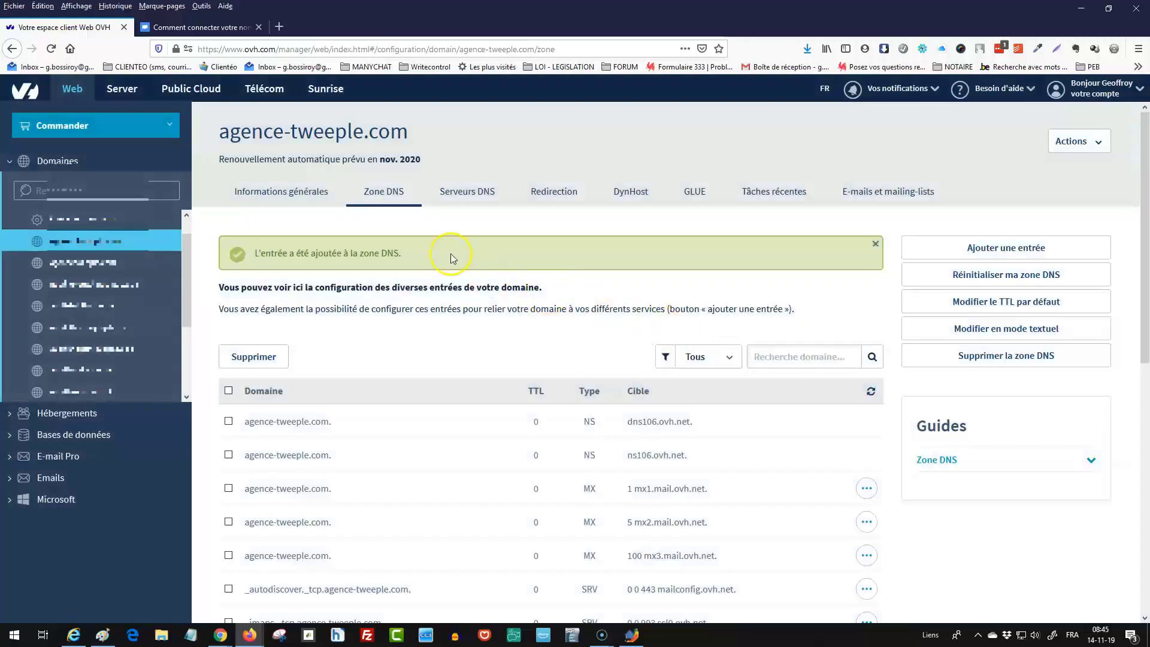
Step: Compare the help article's expected confirmation with the message on the OVH DNS zone page
{"action": "left_click", "coordinate": [226, 30]}
{"action": "scroll", "coordinate": [609, 313], "scroll_direction": "down", "scroll_amount": 10}
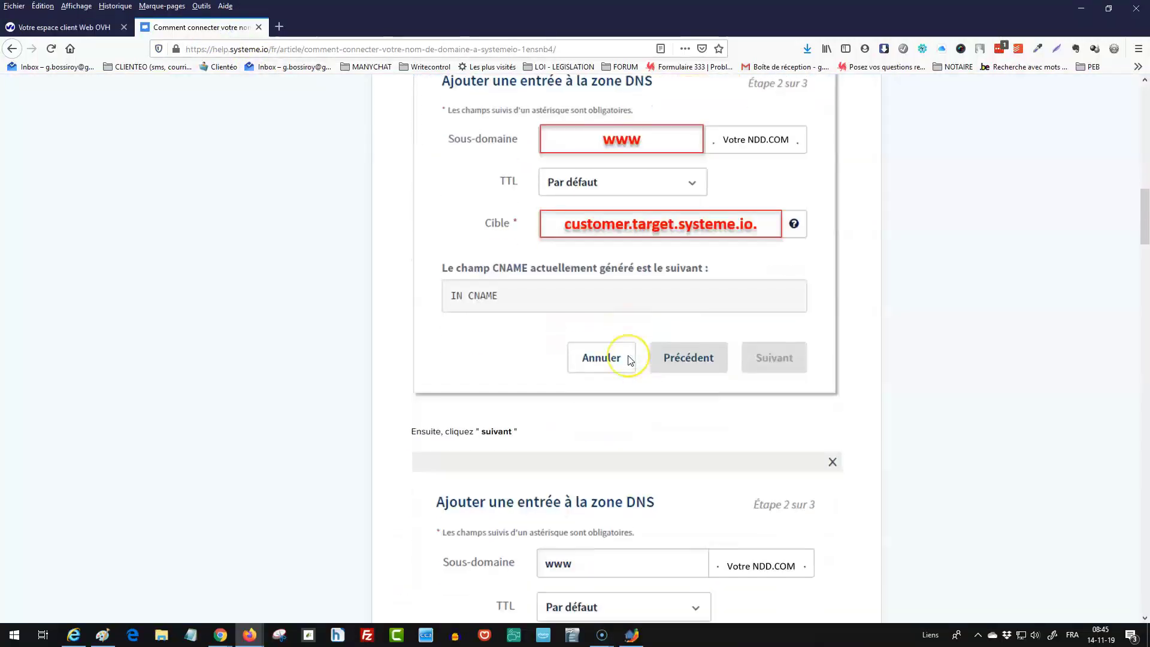
{"action": "scroll", "coordinate": [771, 412], "scroll_direction": "down", "scroll_amount": 3}
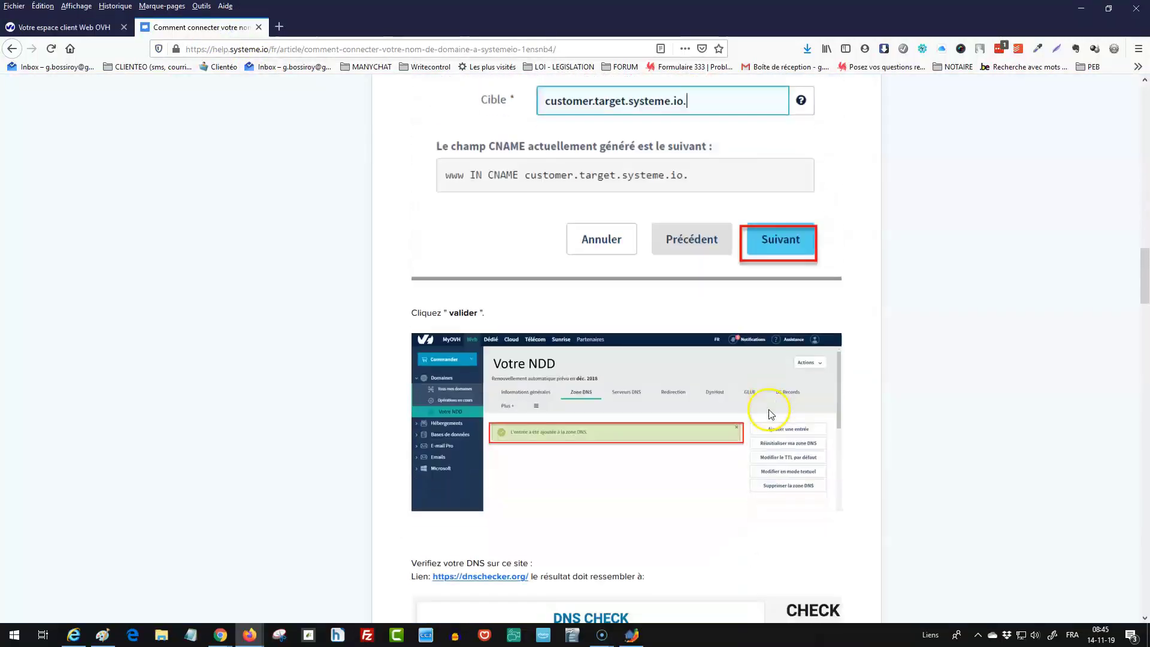
{"action": "scroll", "coordinate": [556, 453], "scroll_direction": "down", "scroll_amount": 5}
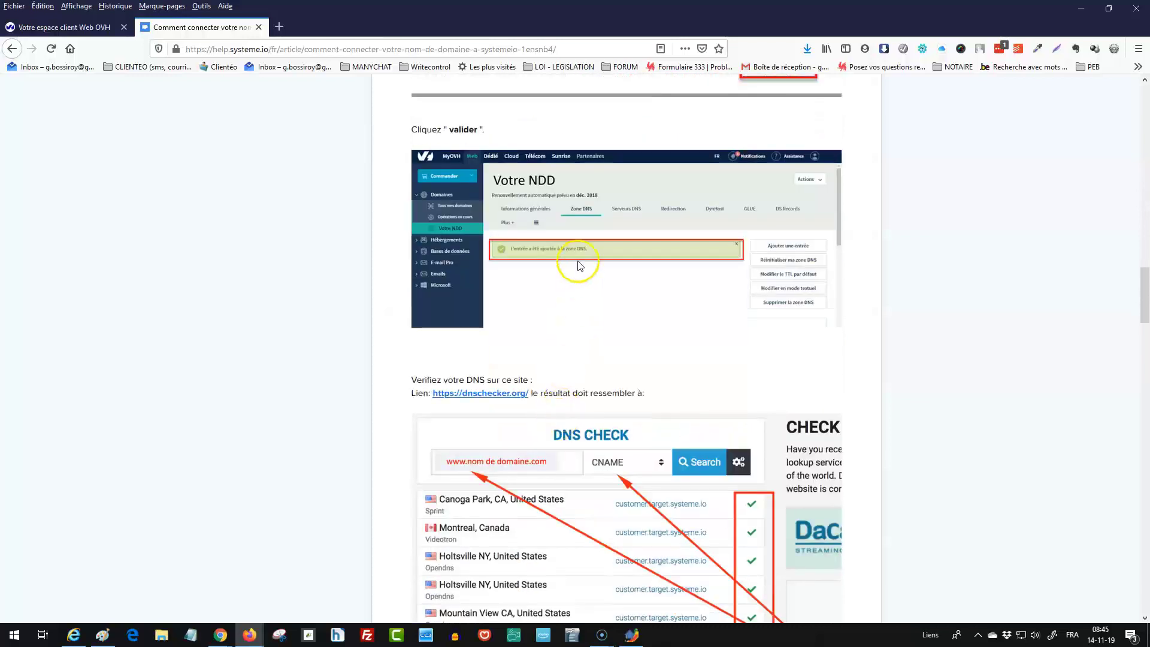
{"action": "left_click", "coordinate": [93, 27]}
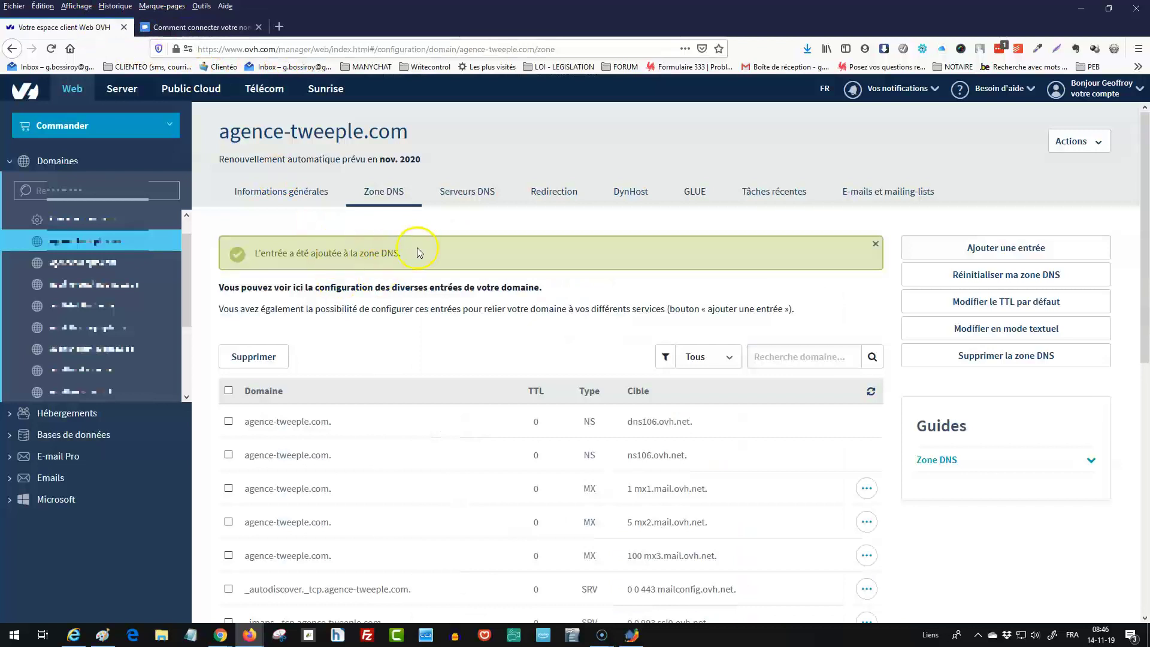
{"action": "left_click_drag", "start_coordinate": [417, 247], "coordinate": [243, 252]}
Step: Open the help article's dnschecker.org link in a new tab and review the example DNS check settings in the article
{"action": "left_click", "coordinate": [229, 29]}
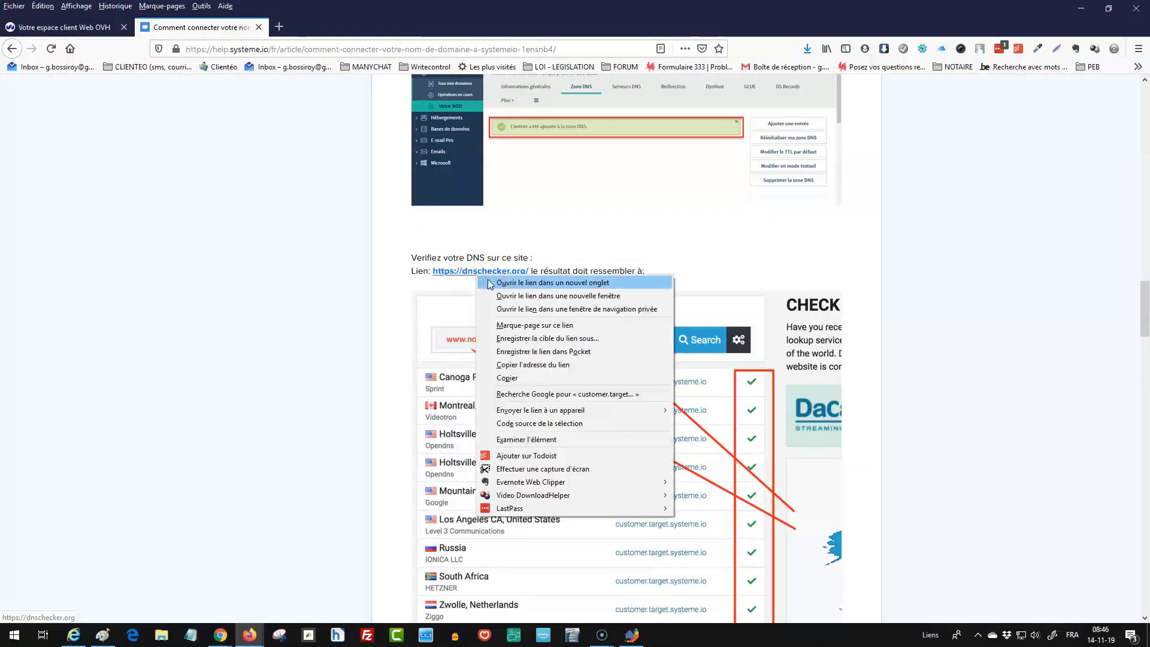
{"action": "left_click", "coordinate": [485, 283]}
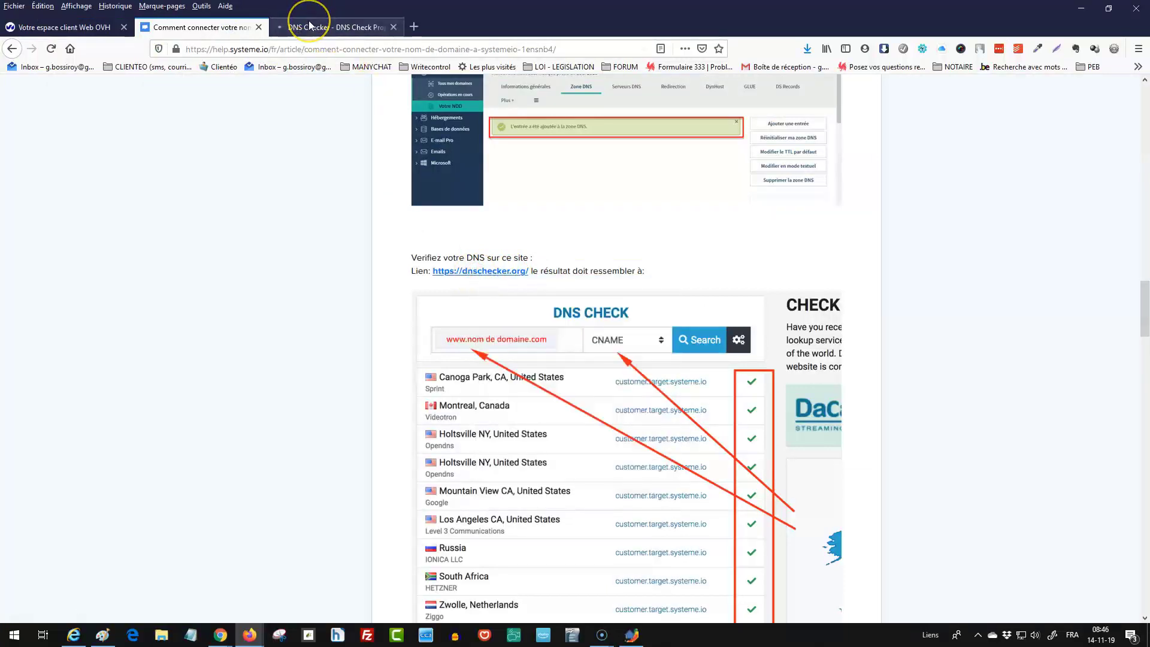
{"action": "left_click", "coordinate": [338, 28]}
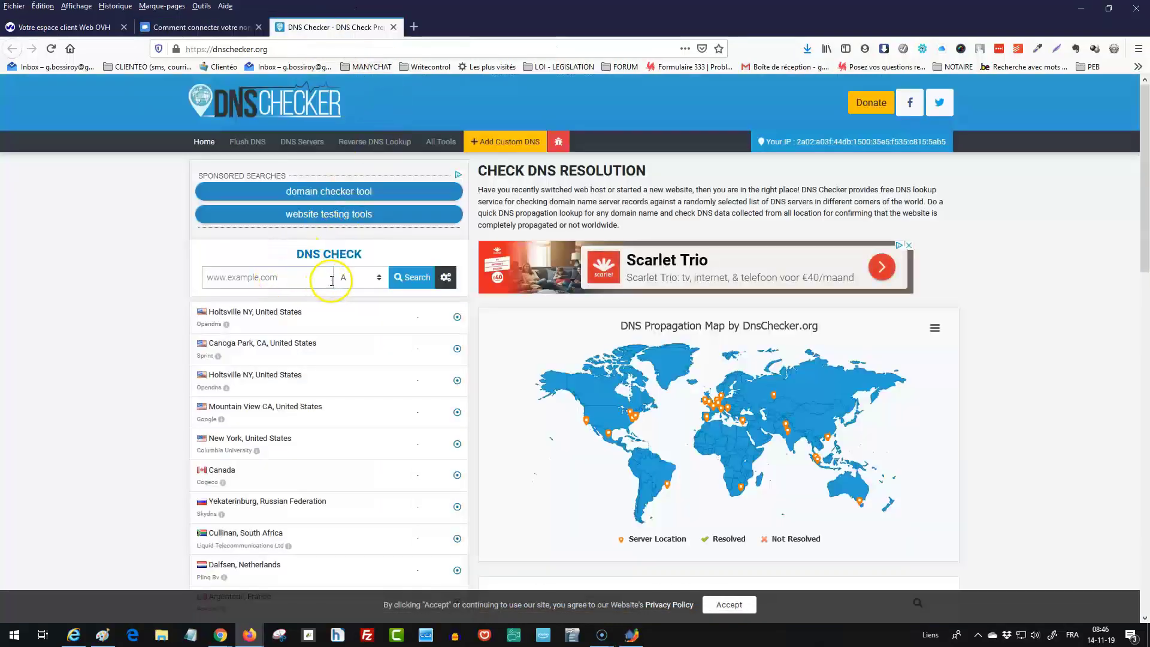
{"action": "left_click", "coordinate": [201, 27]}
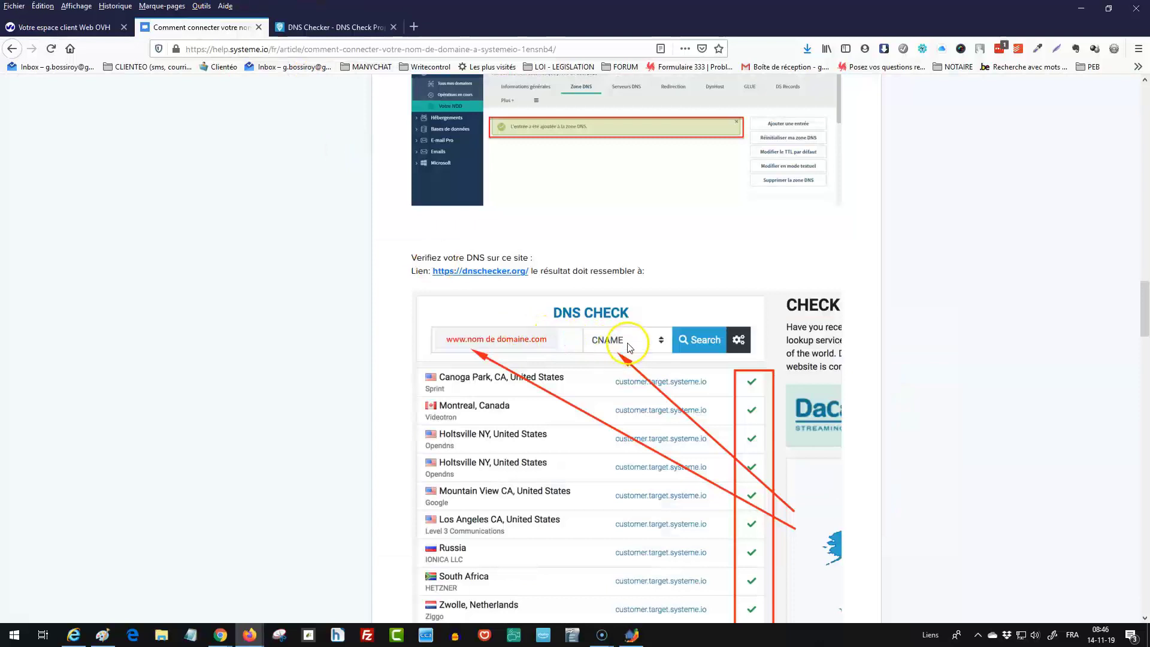
{"action": "scroll", "coordinate": [540, 299], "scroll_direction": "down", "scroll_amount": 3}
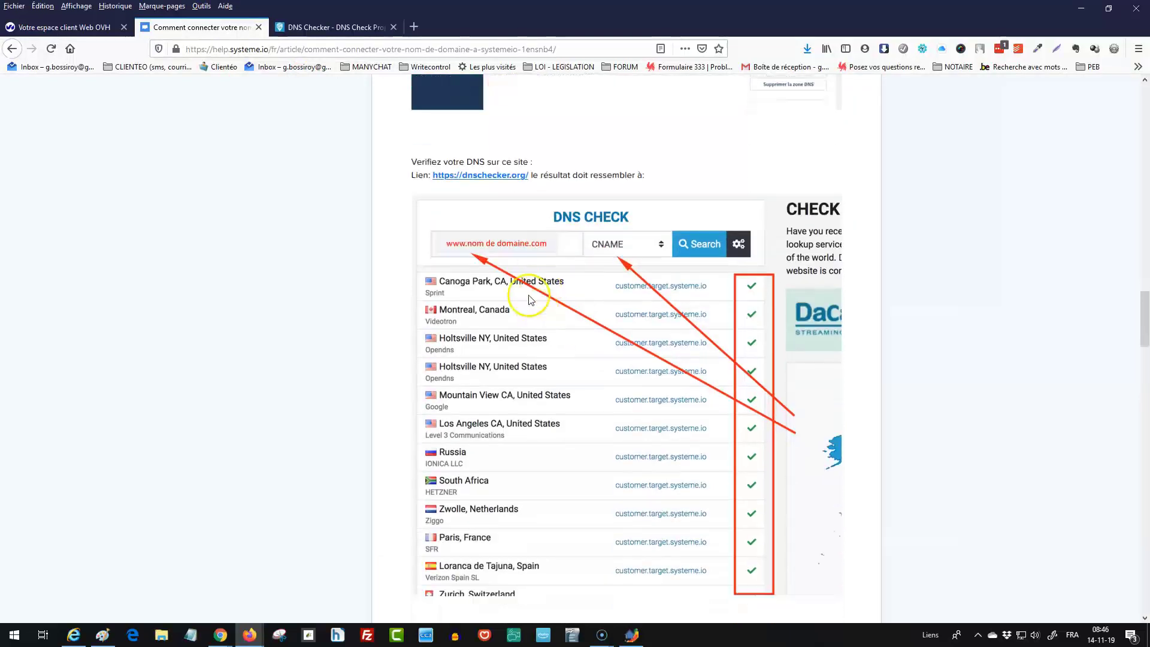
{"action": "left_click", "coordinate": [305, 27]}
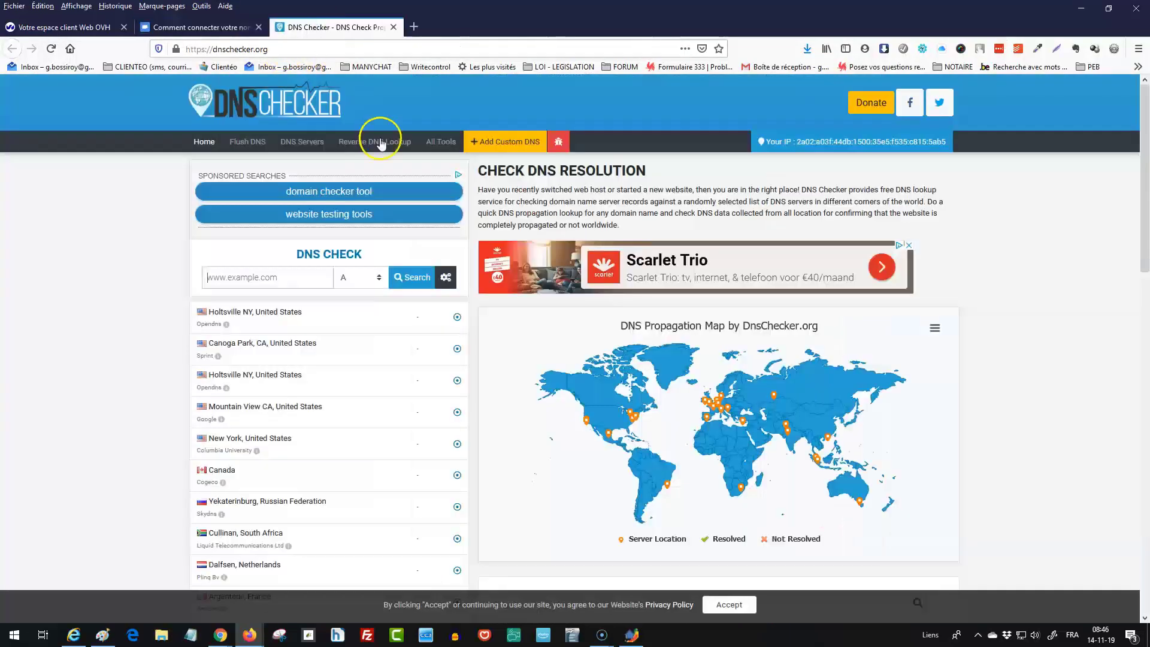
{"action": "left_click", "coordinate": [366, 277]}
{"action": "left_click", "coordinate": [350, 328]}
{"action": "left_click", "coordinate": [296, 276]}
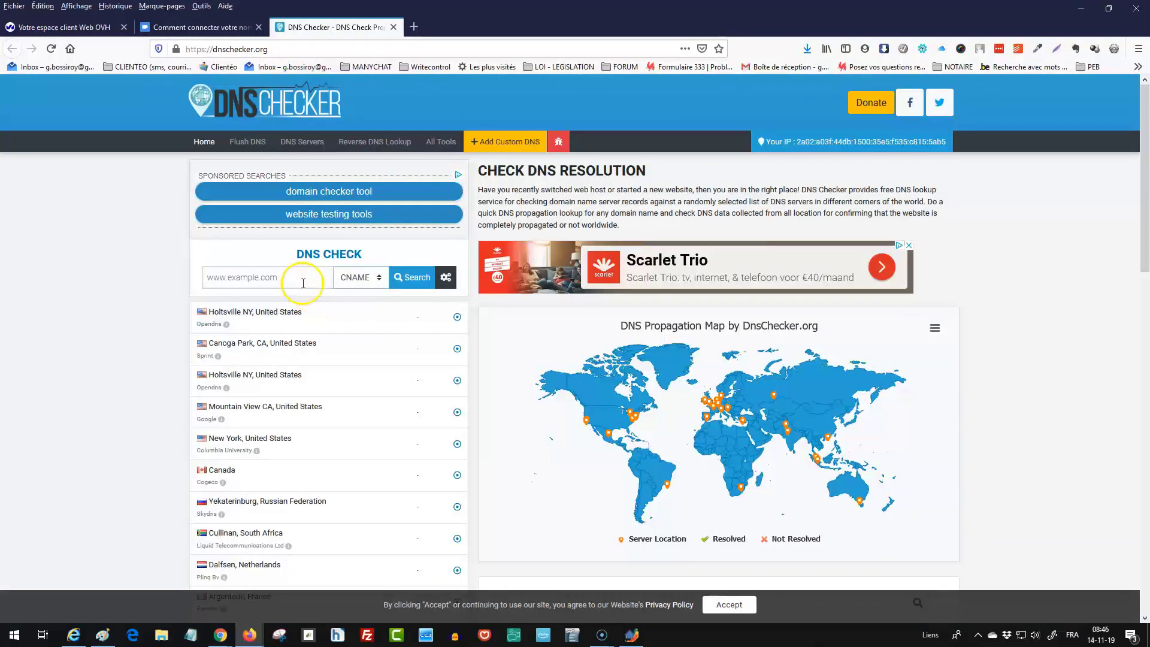
{"action": "type", "text": "www.agence-tweeple.com"}
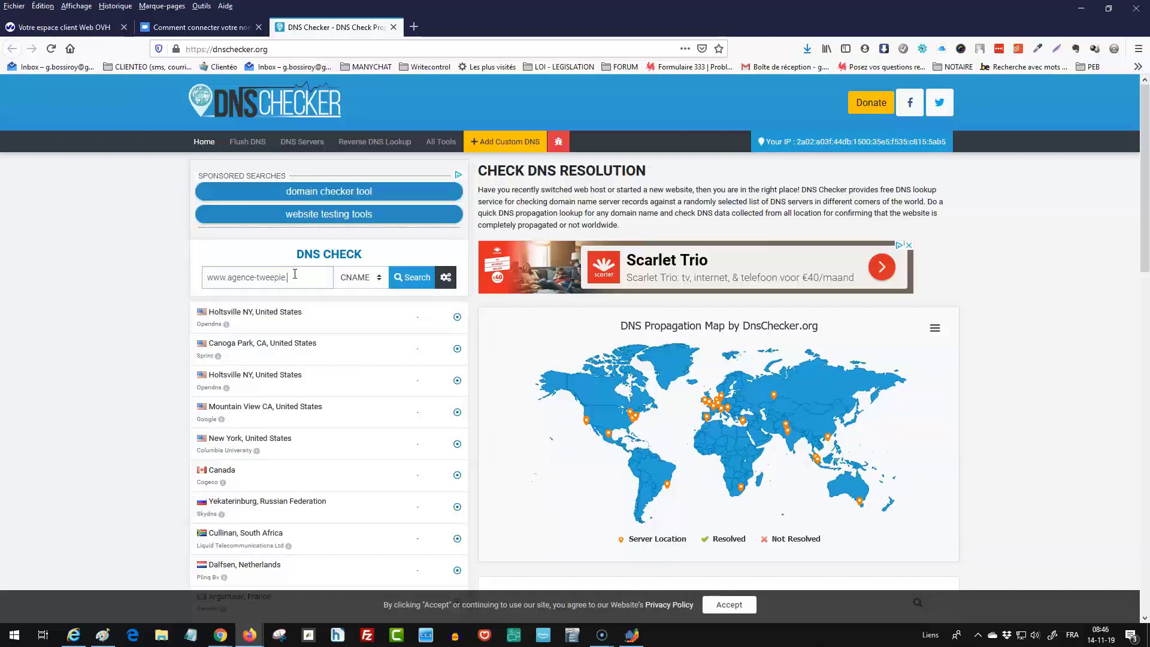
{"action": "left_click", "coordinate": [417, 279]}
{"action": "scroll", "coordinate": [455, 293], "scroll_direction": "down", "scroll_amount": 5}
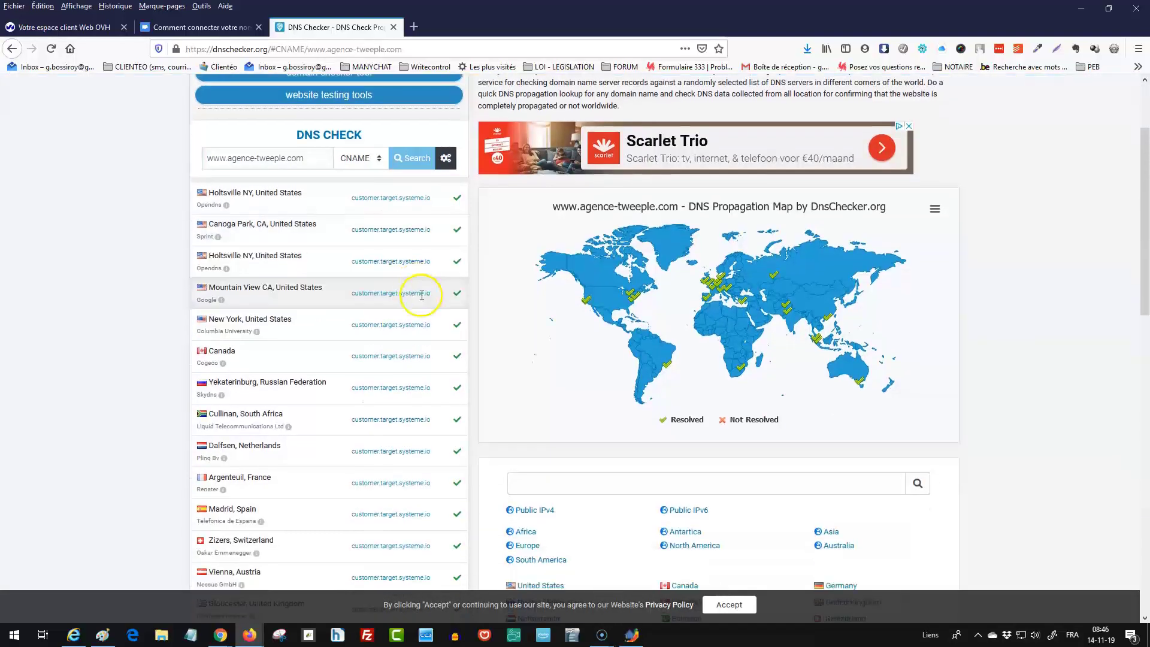
{"action": "scroll", "coordinate": [441, 520], "scroll_direction": "down", "scroll_amount": 8}
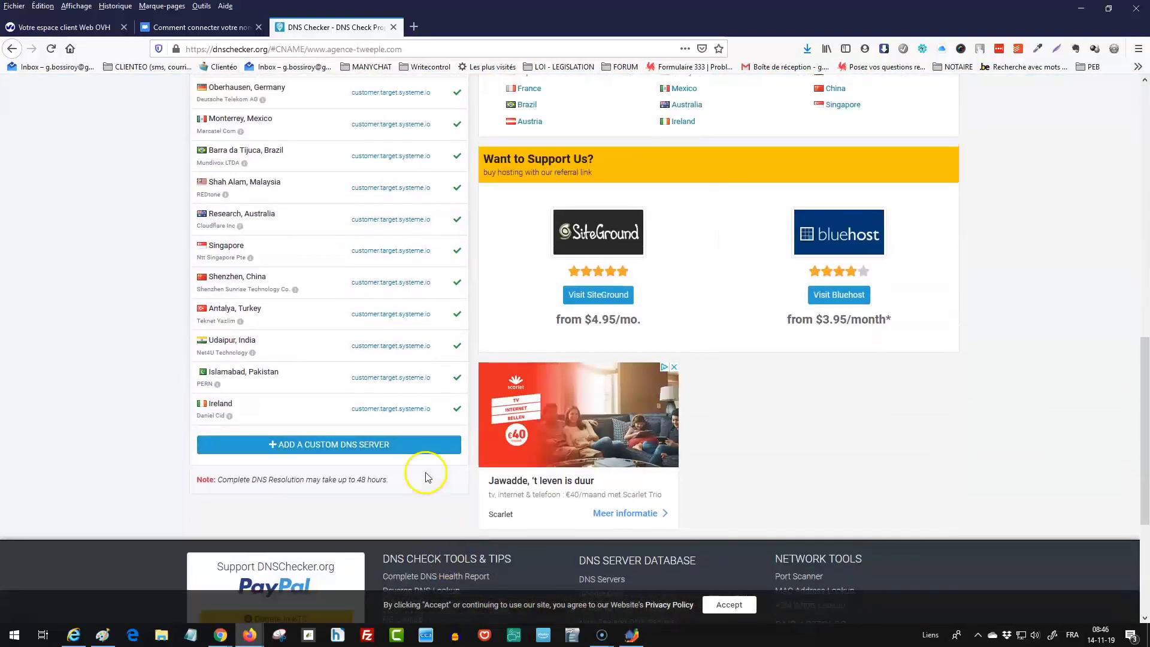
{"action": "scroll", "coordinate": [426, 478], "scroll_direction": "up", "scroll_amount": 3}
Step: Find the redirection instructions in the help article and open the redirection settings of agence-tweeple.com in OVH
{"action": "left_click", "coordinate": [203, 27]}
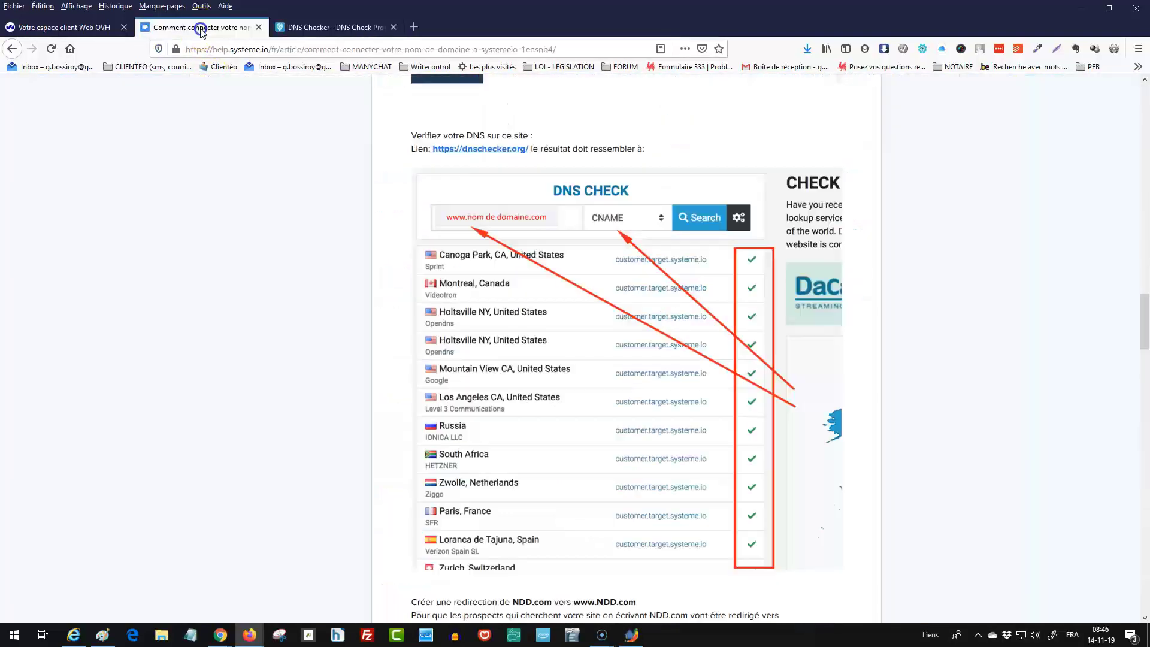
{"action": "scroll", "coordinate": [516, 298], "scroll_direction": "down", "scroll_amount": 5}
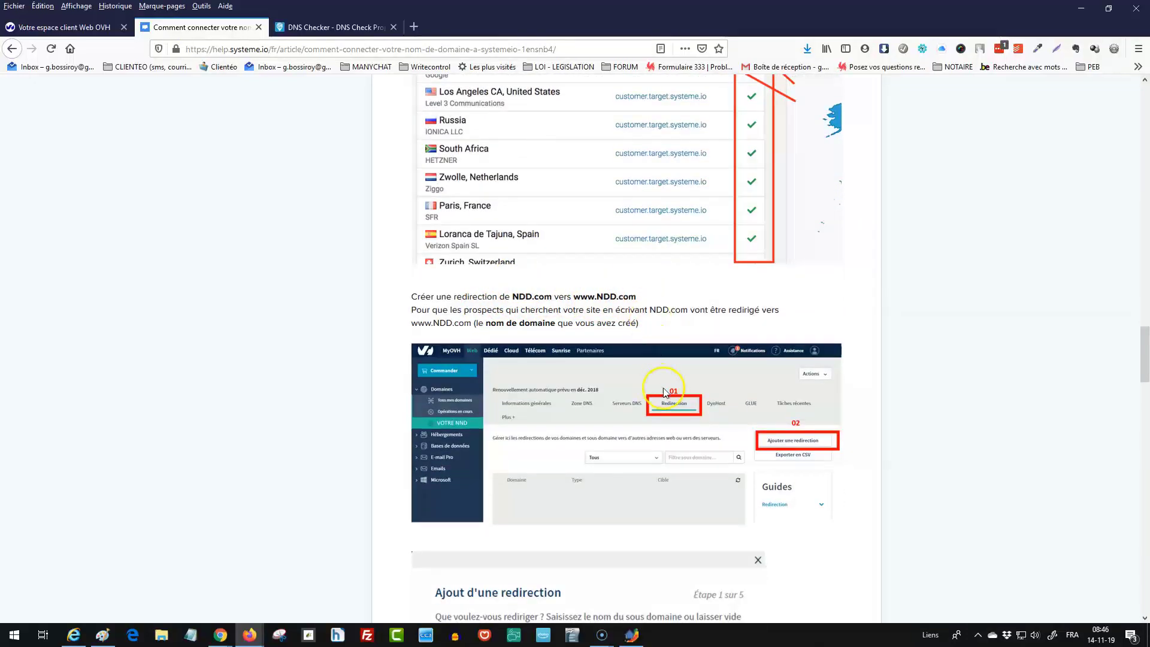
{"action": "left_click", "coordinate": [94, 26]}
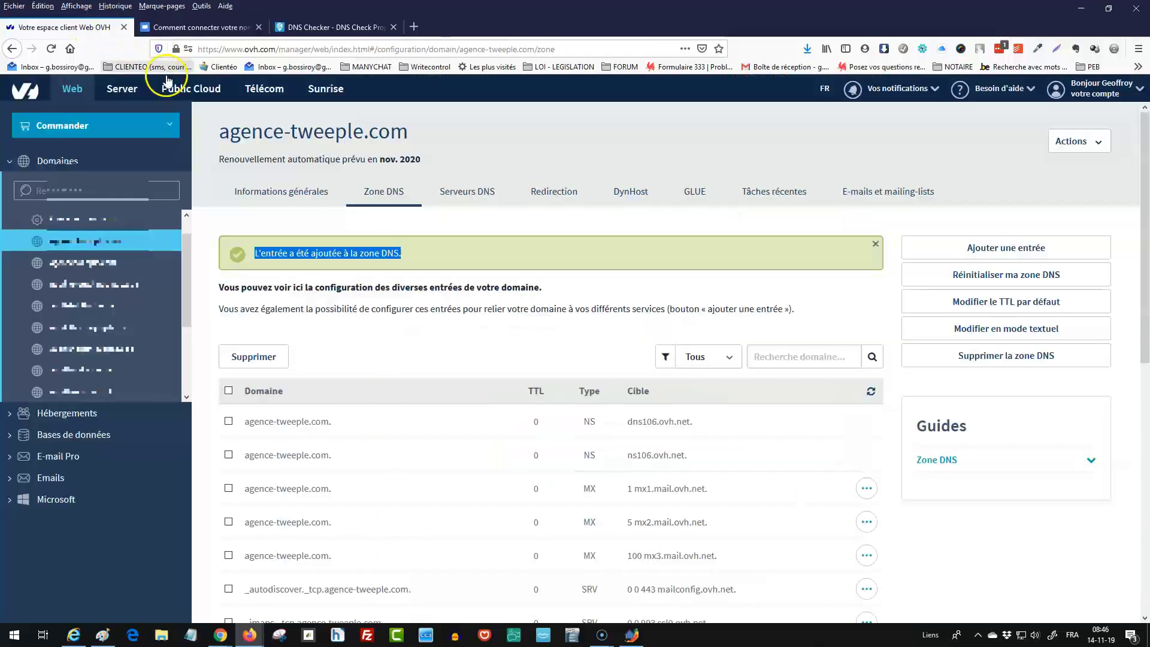
{"action": "left_click", "coordinate": [547, 192]}
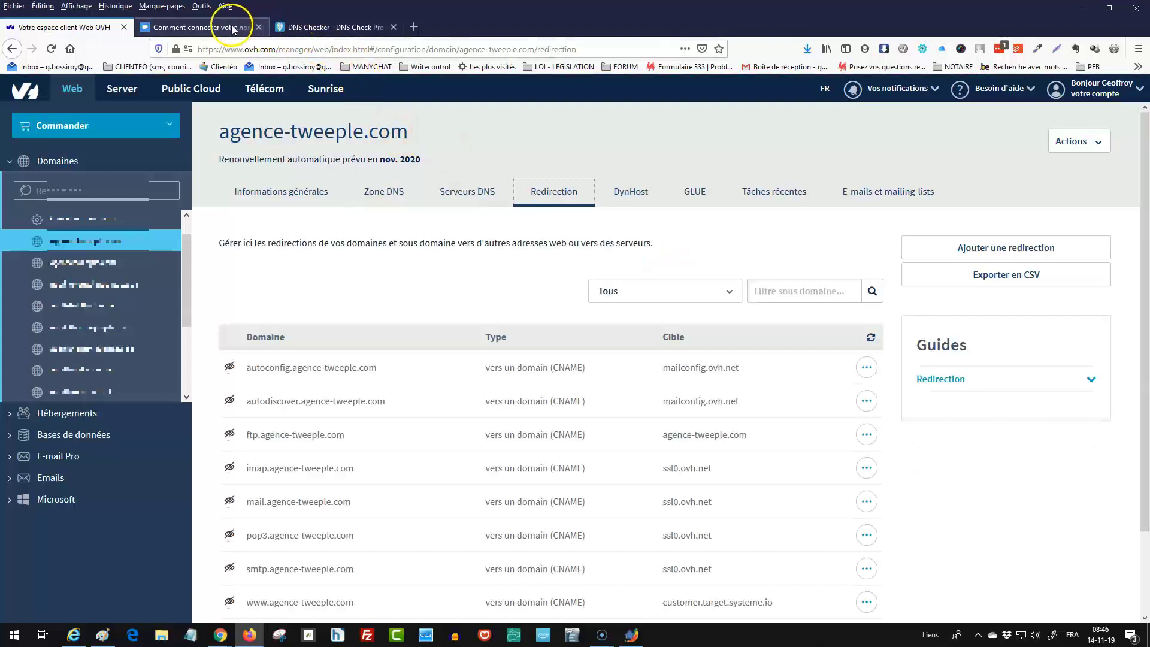
Step: Review the help article's instructions for adding a redirection and return to the OVH redirection page
{"action": "left_click", "coordinate": [237, 28]}
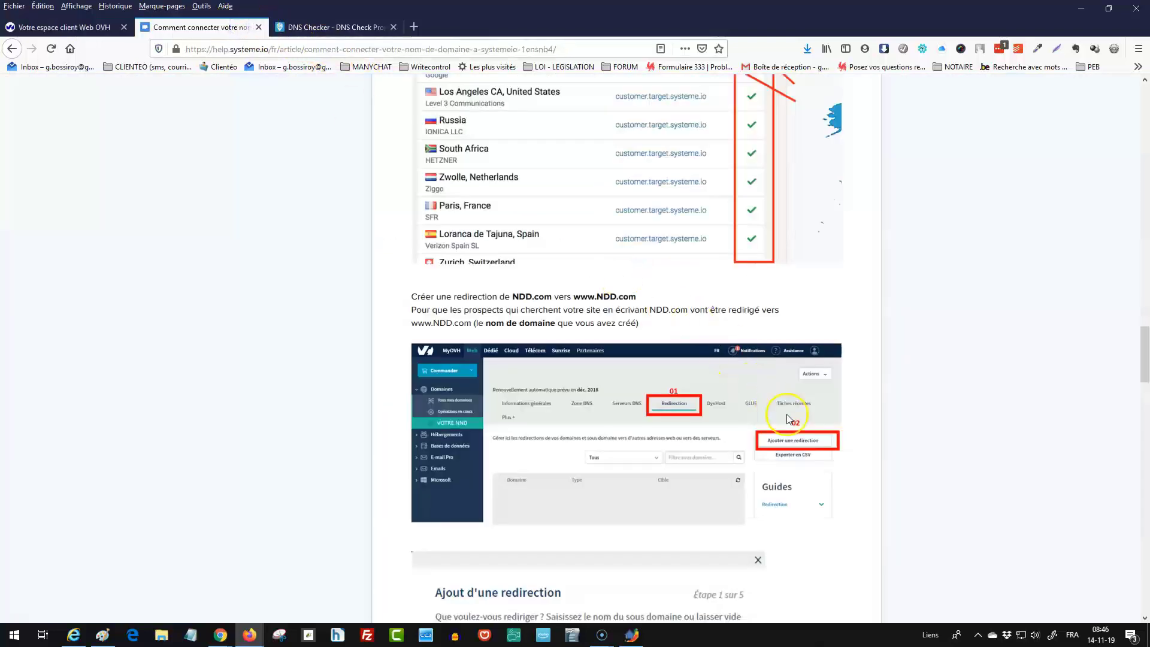
{"action": "scroll", "coordinate": [663, 441], "scroll_direction": "down", "scroll_amount": 5}
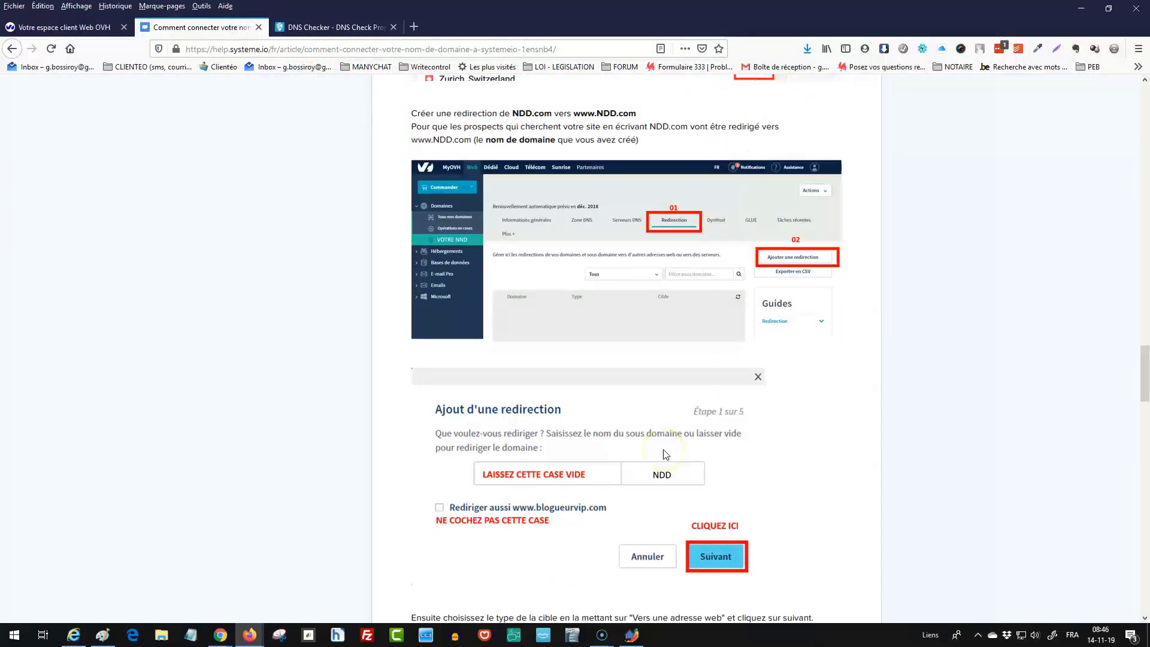
{"action": "left_click", "coordinate": [335, 27]}
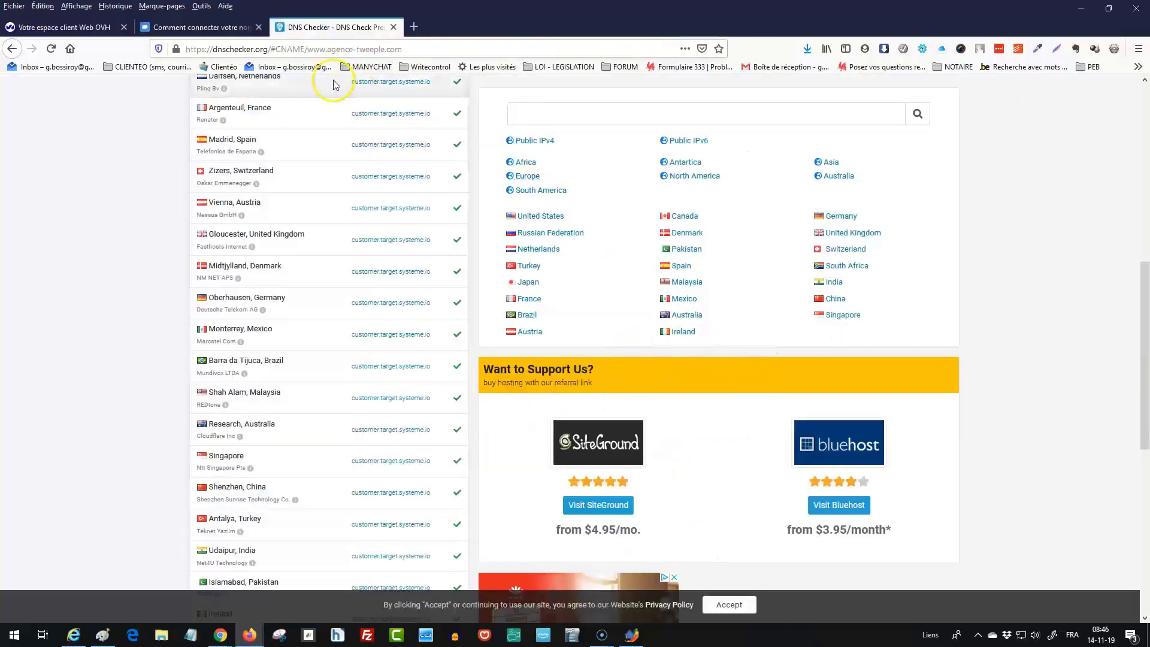
{"action": "left_click", "coordinate": [107, 27]}
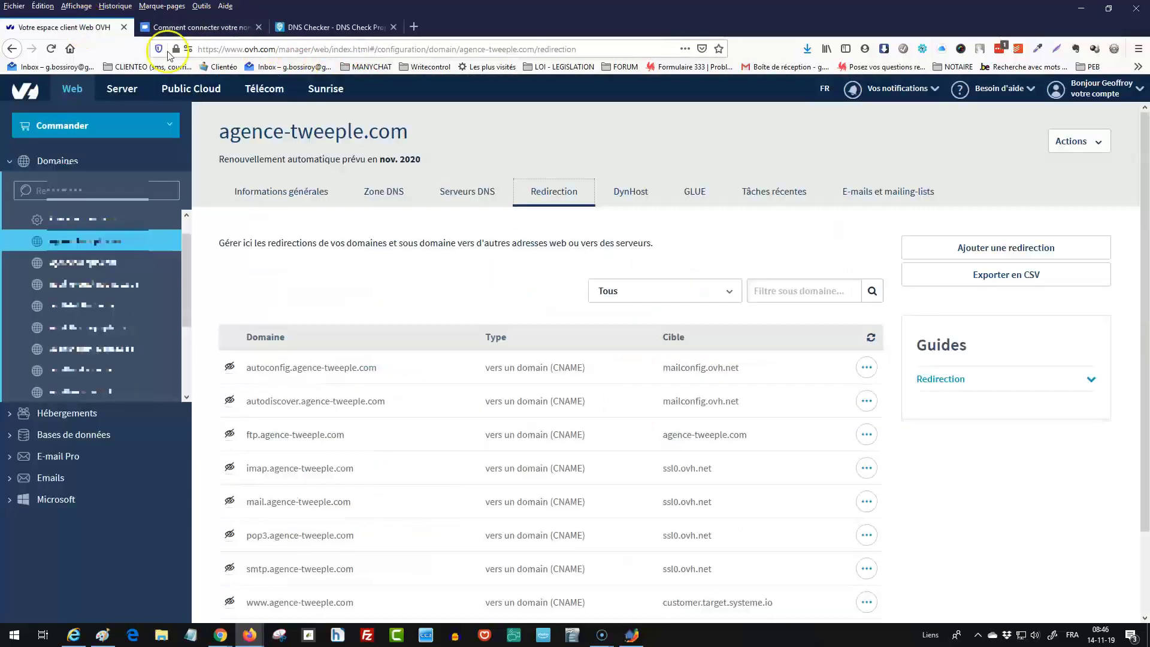
Step: Start a new redirection for agence-tweeple.com as the help article shows, leaving the subdomain blank and the www option unchecked
{"action": "left_click", "coordinate": [1027, 251]}
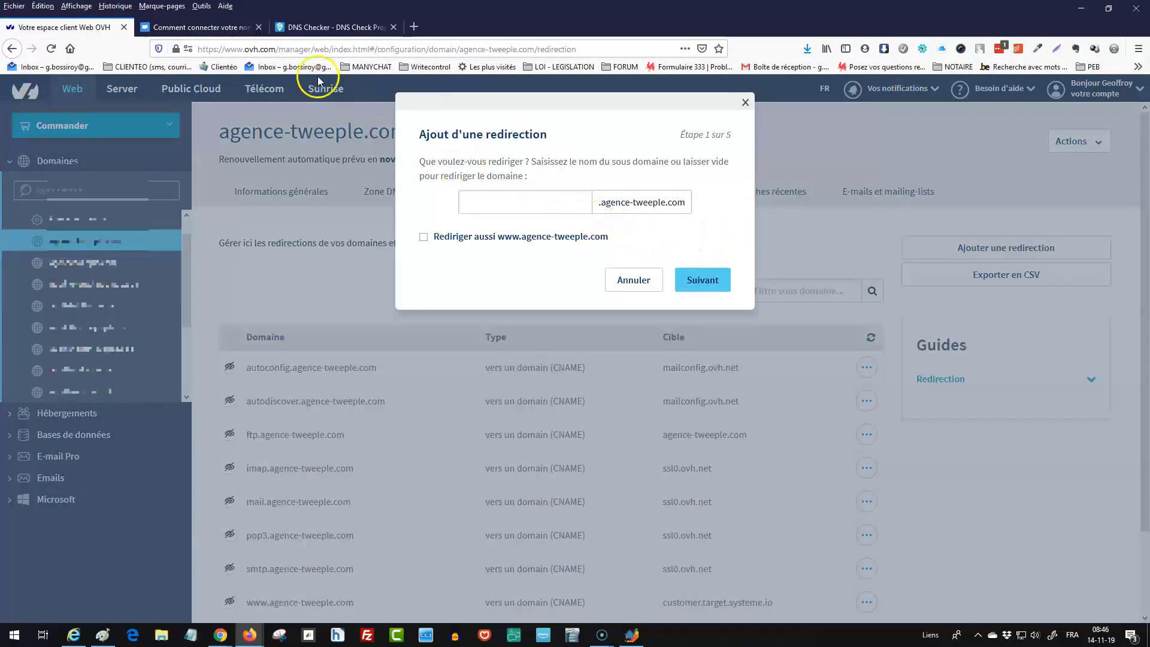
{"action": "left_click", "coordinate": [210, 27]}
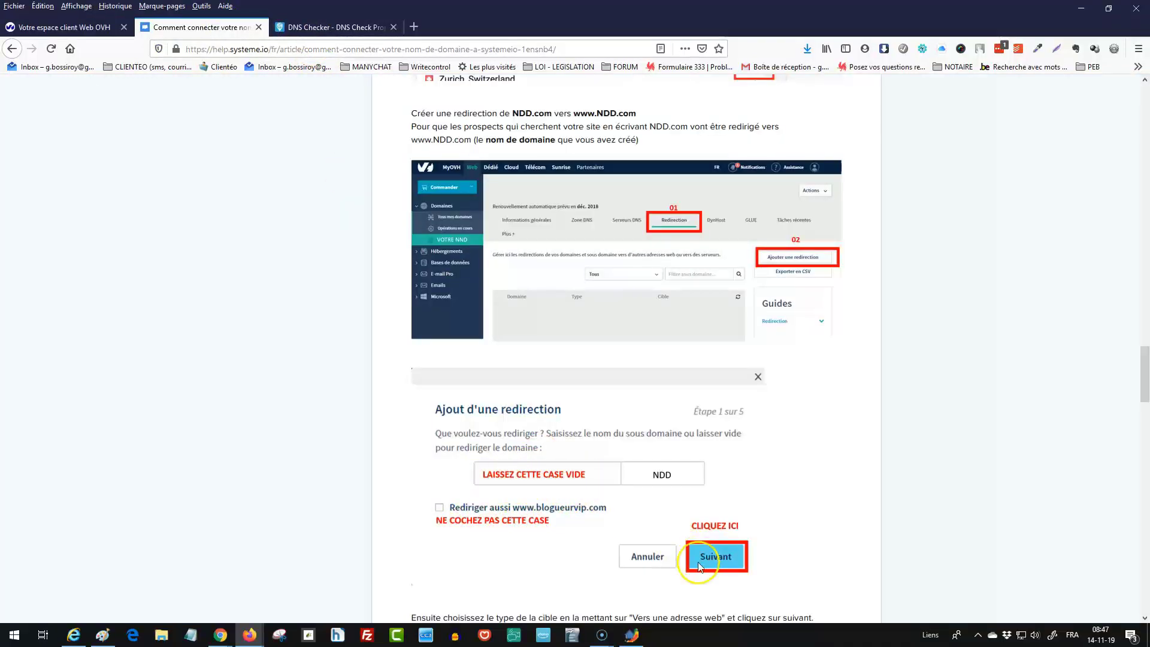
{"action": "scroll", "coordinate": [659, 530], "scroll_direction": "down", "scroll_amount": 4}
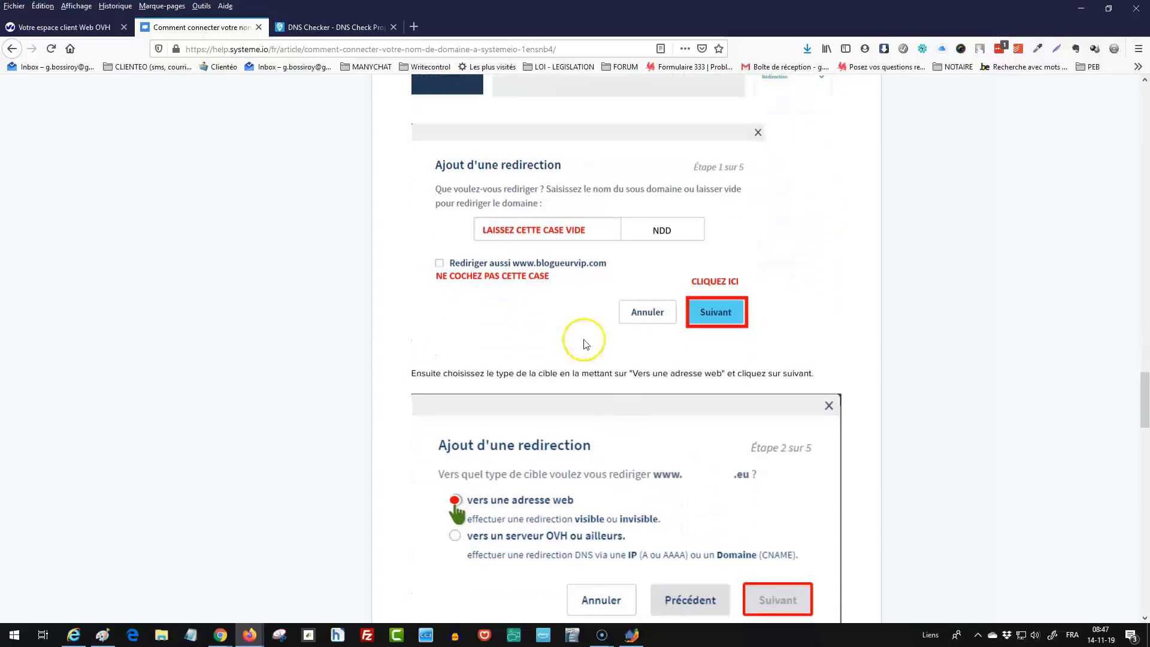
{"action": "left_click", "coordinate": [37, 27]}
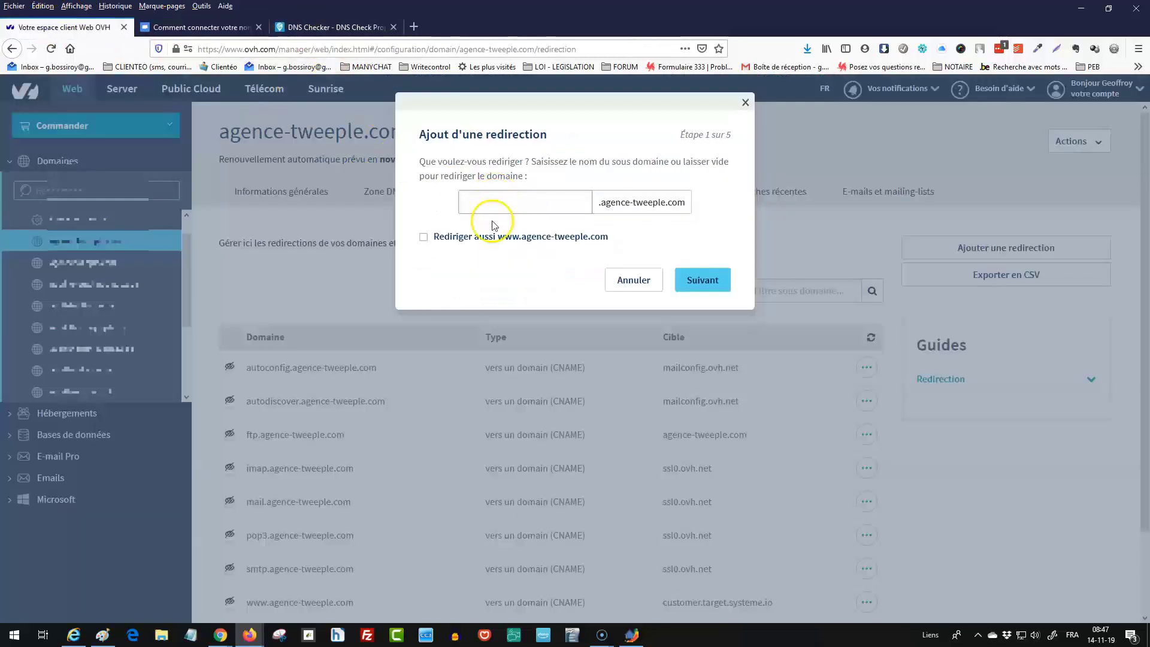
{"action": "left_click", "coordinate": [706, 282]}
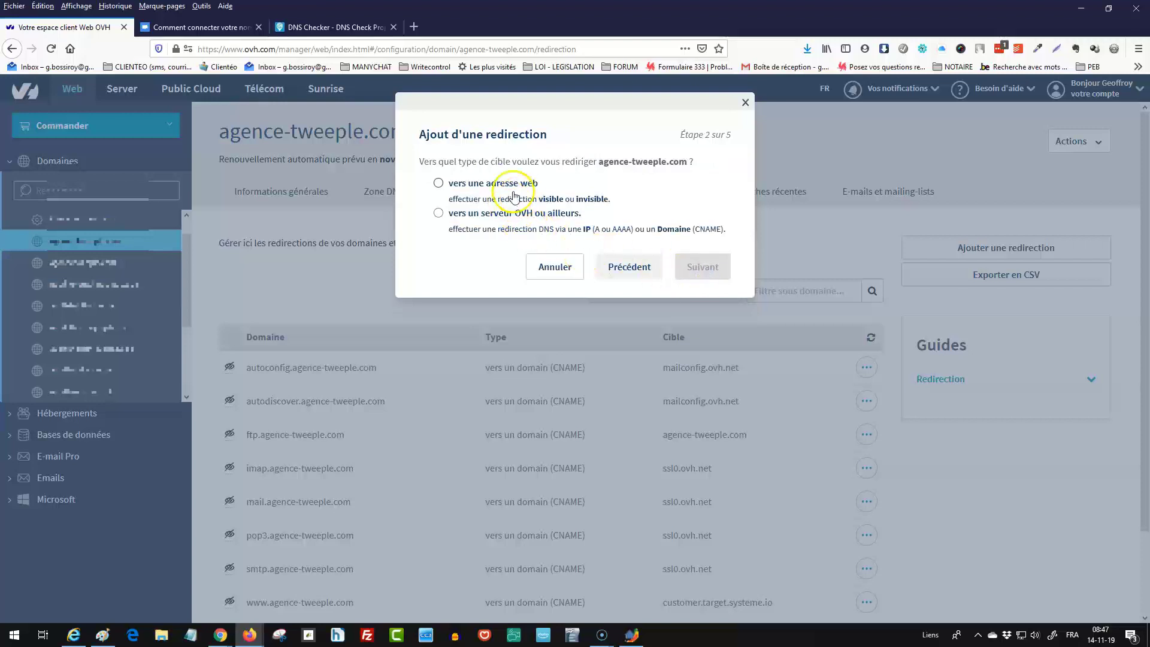
Step: Consult the help article for the target type and set the redirection to "vers une adresse web" in OVH
{"action": "left_click", "coordinate": [228, 27]}
{"action": "scroll", "coordinate": [483, 348], "scroll_direction": "down", "scroll_amount": 3}
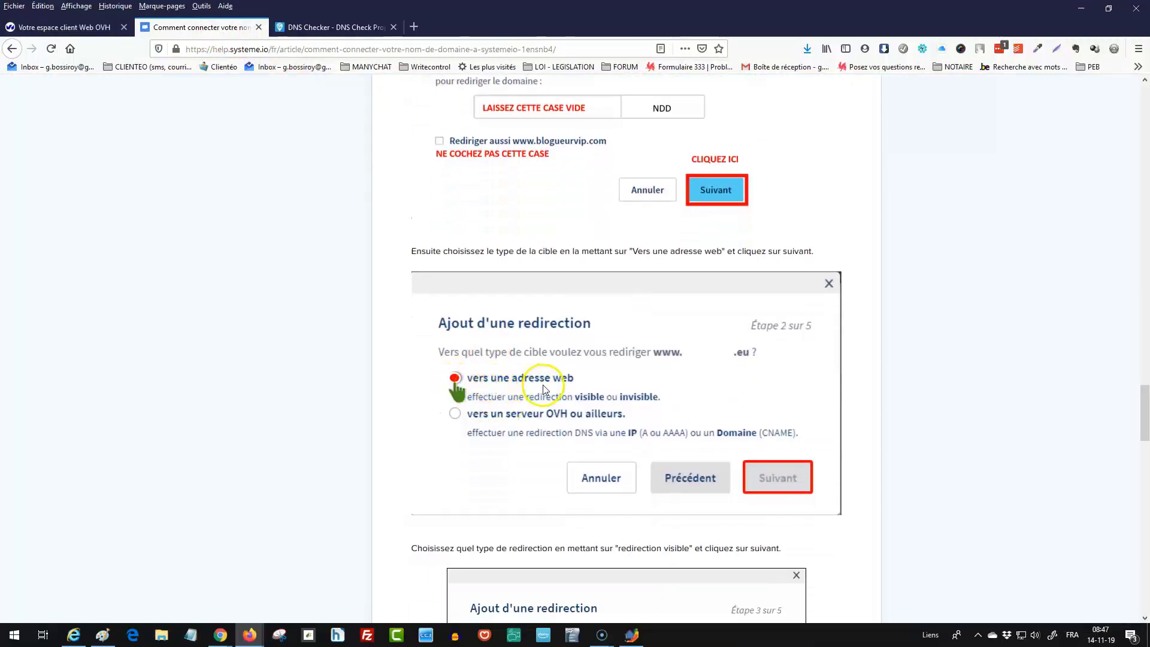
{"action": "scroll", "coordinate": [573, 388], "scroll_direction": "down", "scroll_amount": 3}
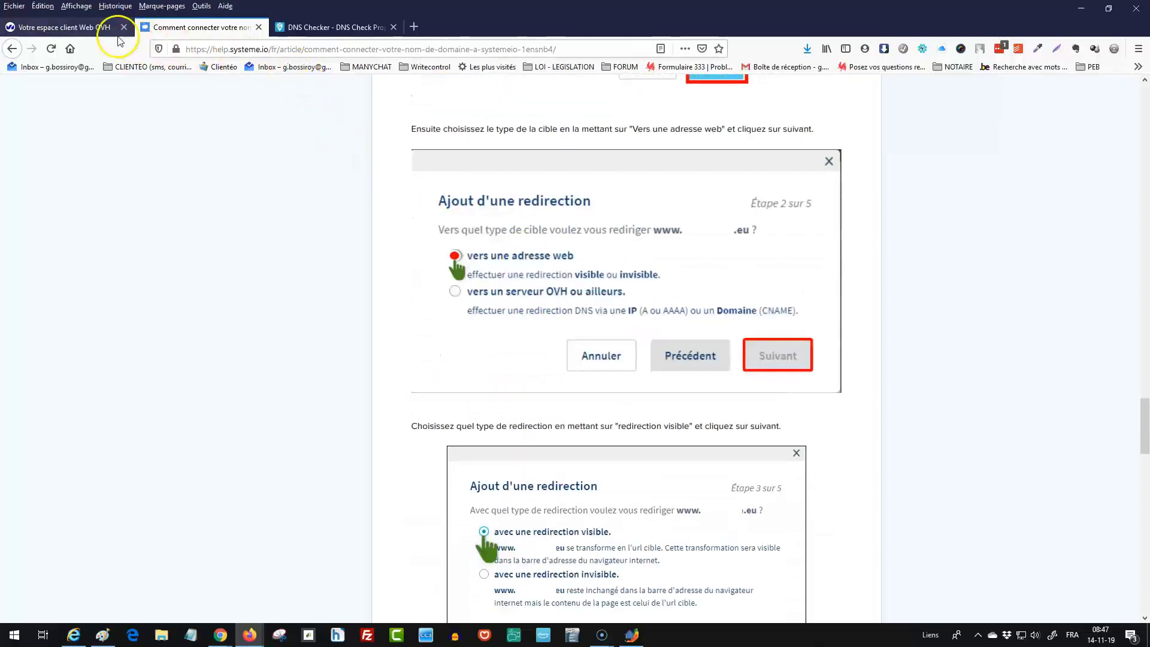
{"action": "left_click", "coordinate": [113, 28]}
{"action": "left_click", "coordinate": [439, 183]}
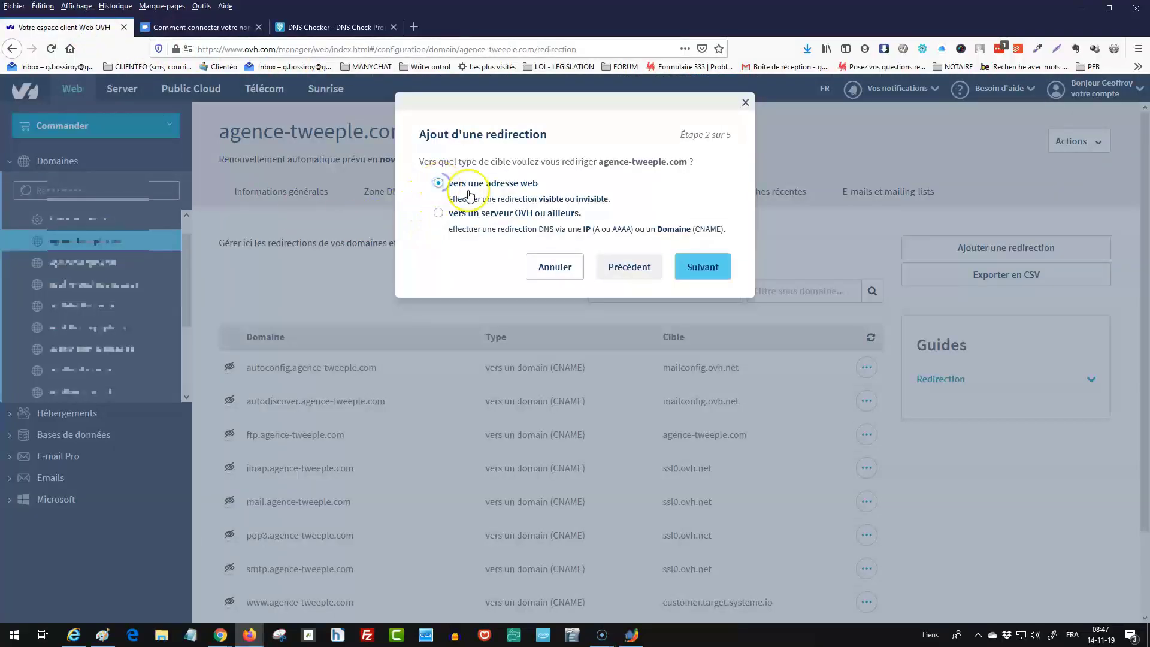
Step: Check the redirection type in the help article and choose "avec une redirection visible" for agence-tweeple.com in OVH
{"action": "left_click", "coordinate": [211, 27]}
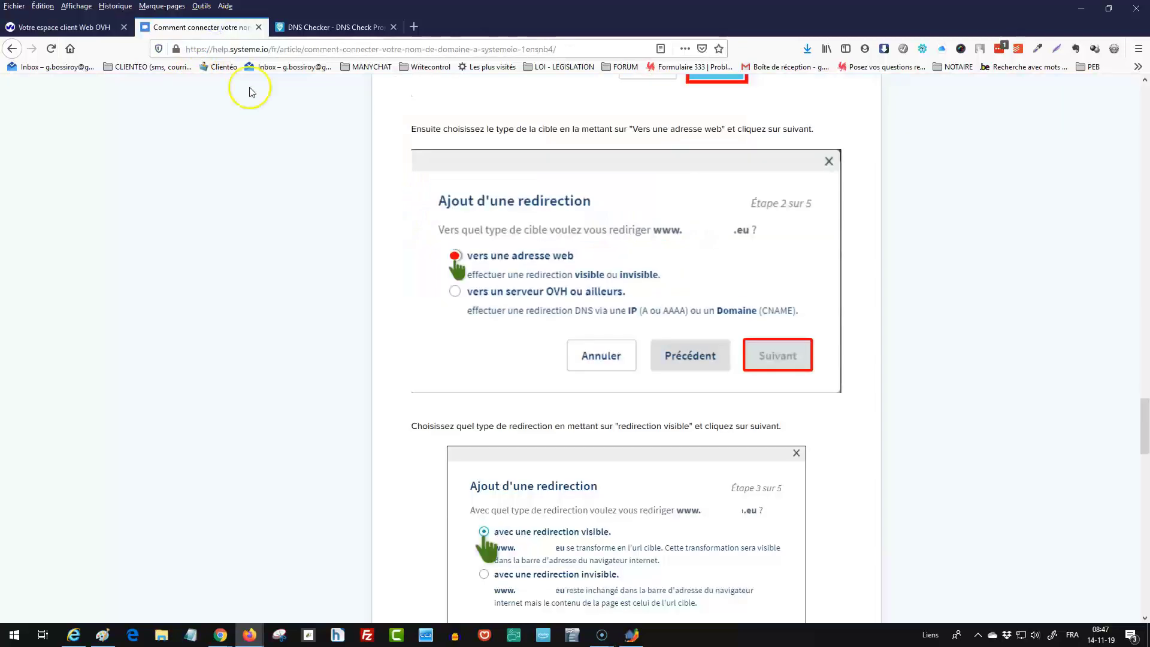
{"action": "scroll", "coordinate": [517, 334], "scroll_direction": "down", "scroll_amount": 2}
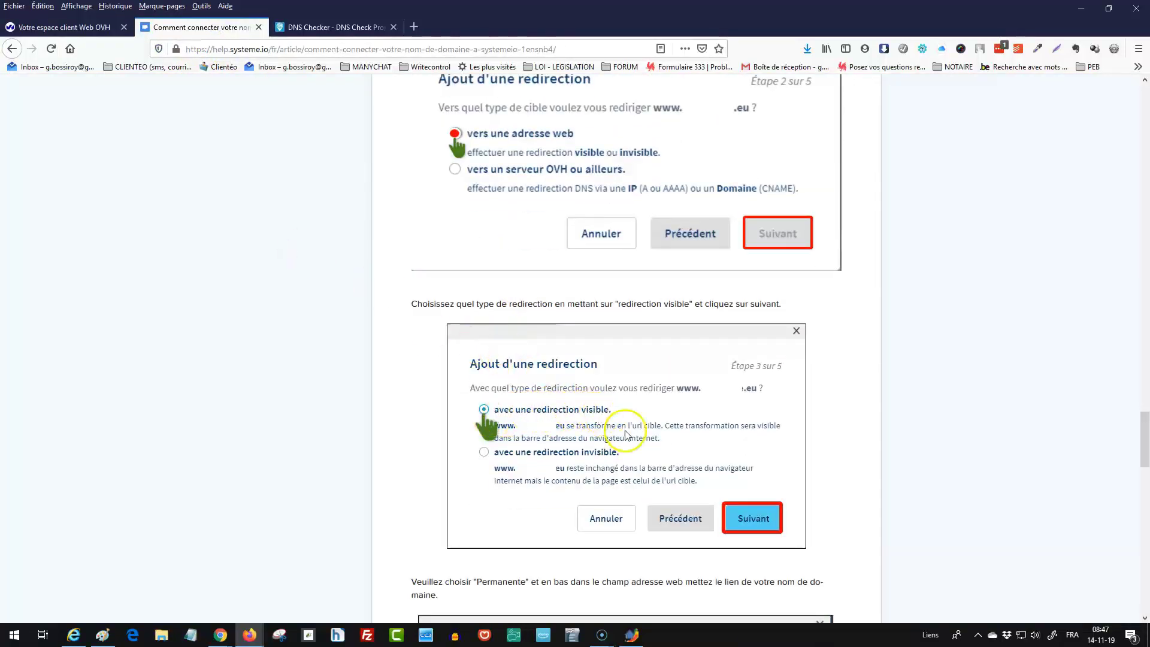
{"action": "left_click", "coordinate": [85, 28]}
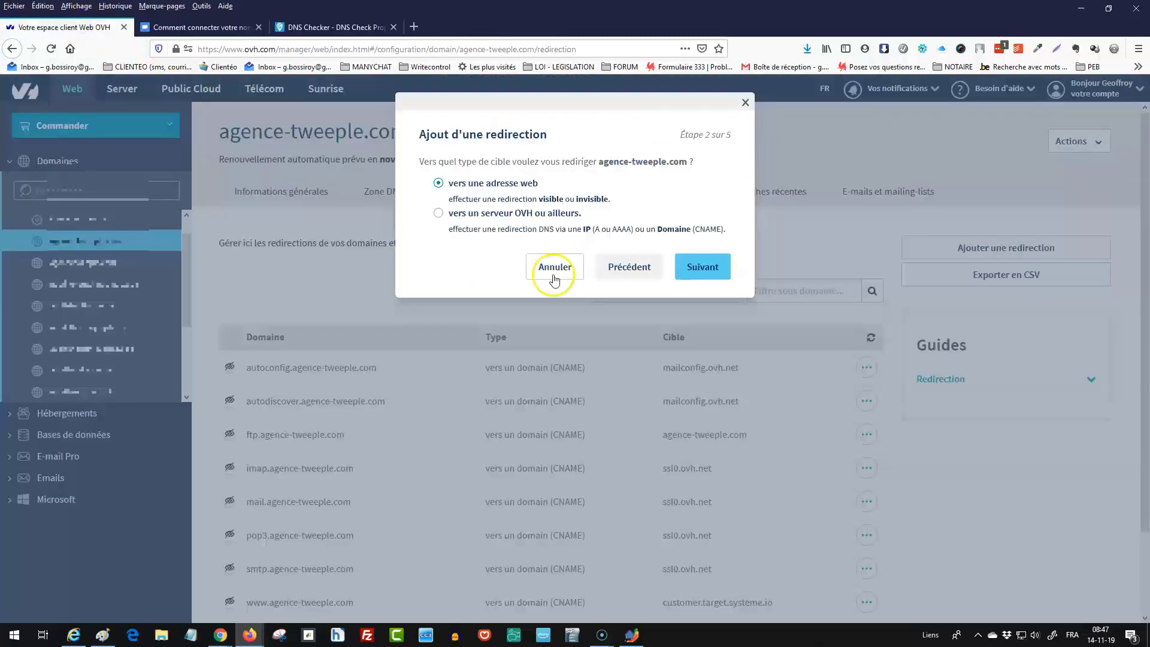
{"action": "left_click", "coordinate": [696, 266]}
{"action": "left_click", "coordinate": [452, 188]}
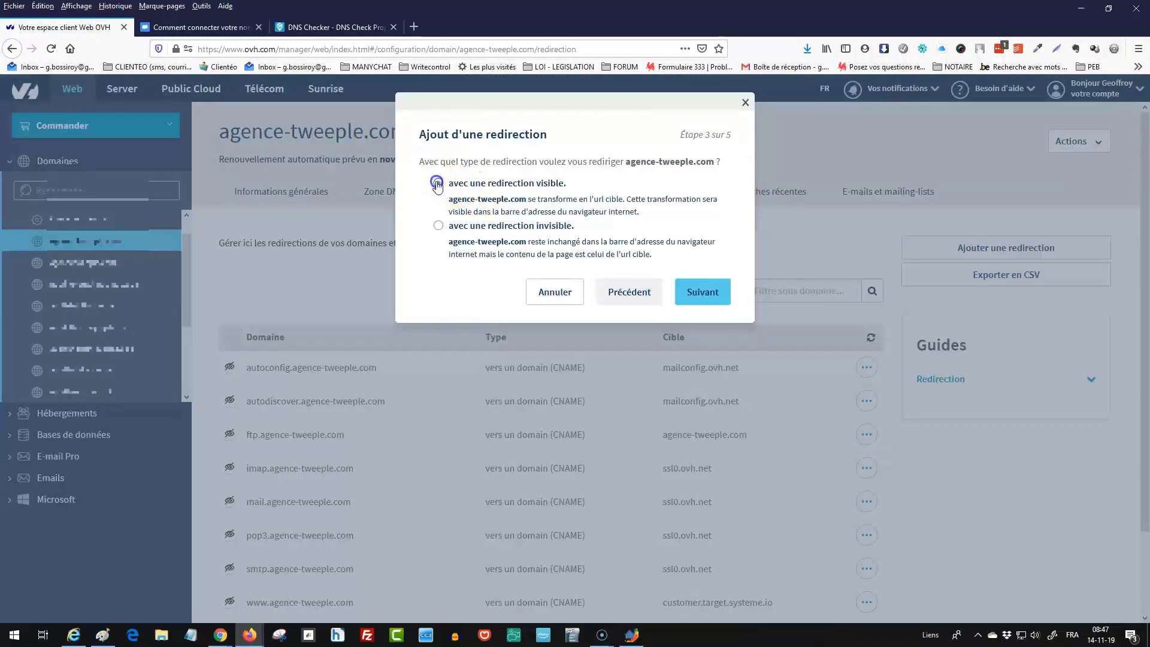
{"action": "left_click", "coordinate": [703, 291]}
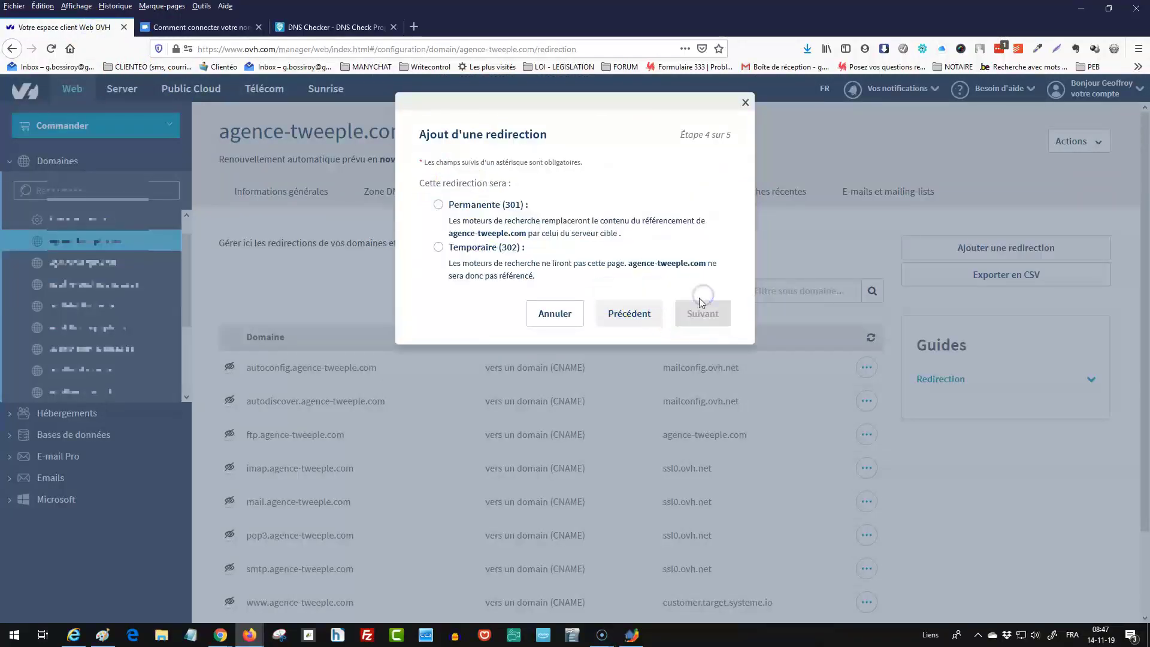
Step: Look up the redirection's permanence setting in the help article and make it "Permanente (301)" in OVH
{"action": "left_click", "coordinate": [202, 28]}
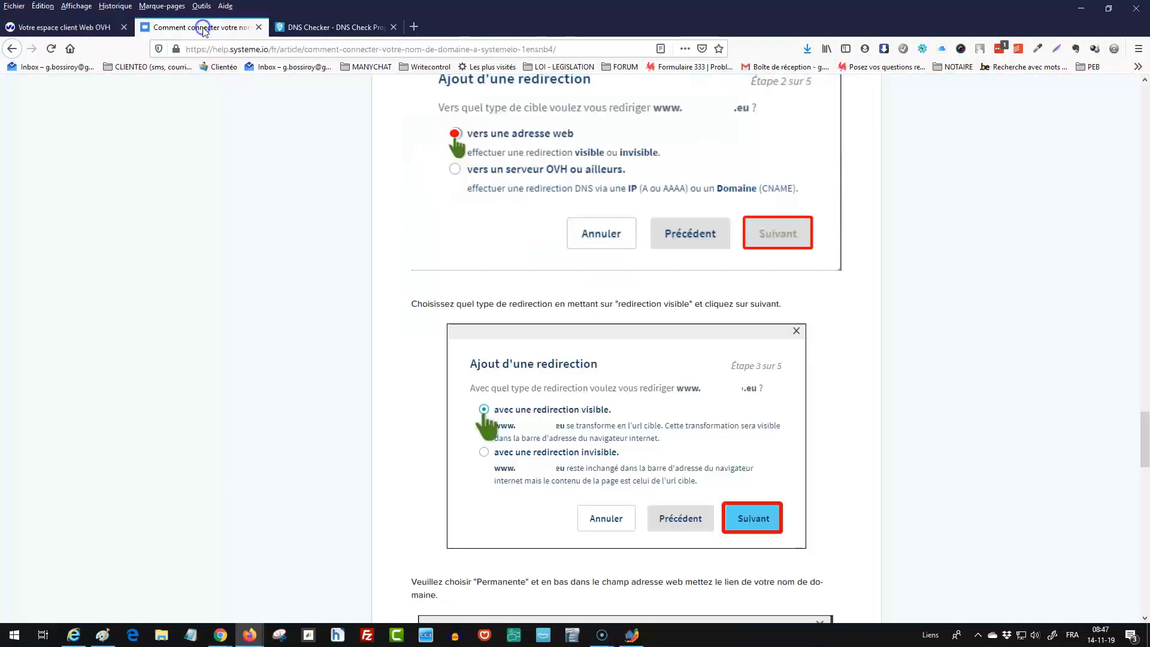
{"action": "scroll", "coordinate": [373, 264], "scroll_direction": "down", "scroll_amount": 8}
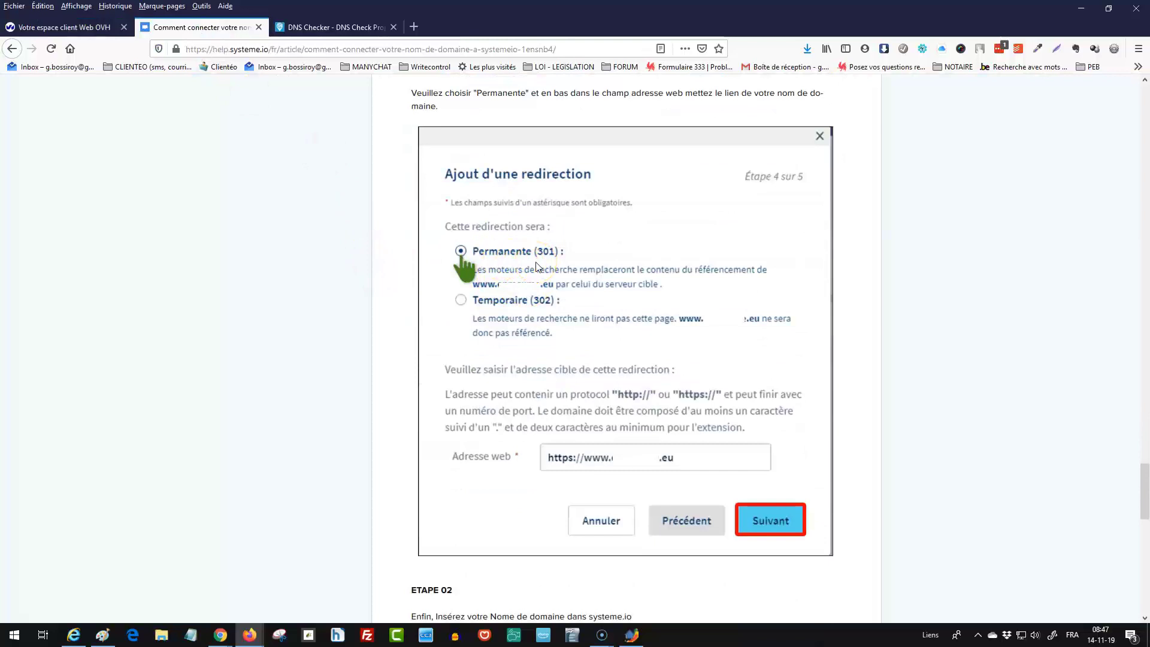
{"action": "left_click", "coordinate": [91, 27]}
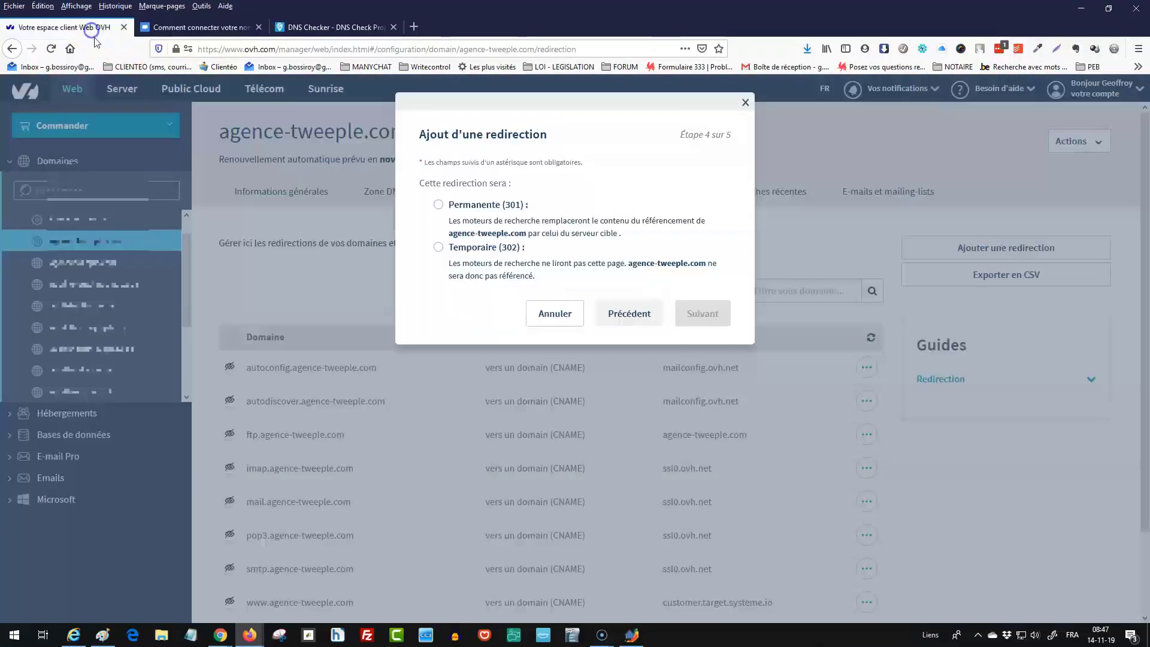
{"action": "left_click", "coordinate": [435, 208]}
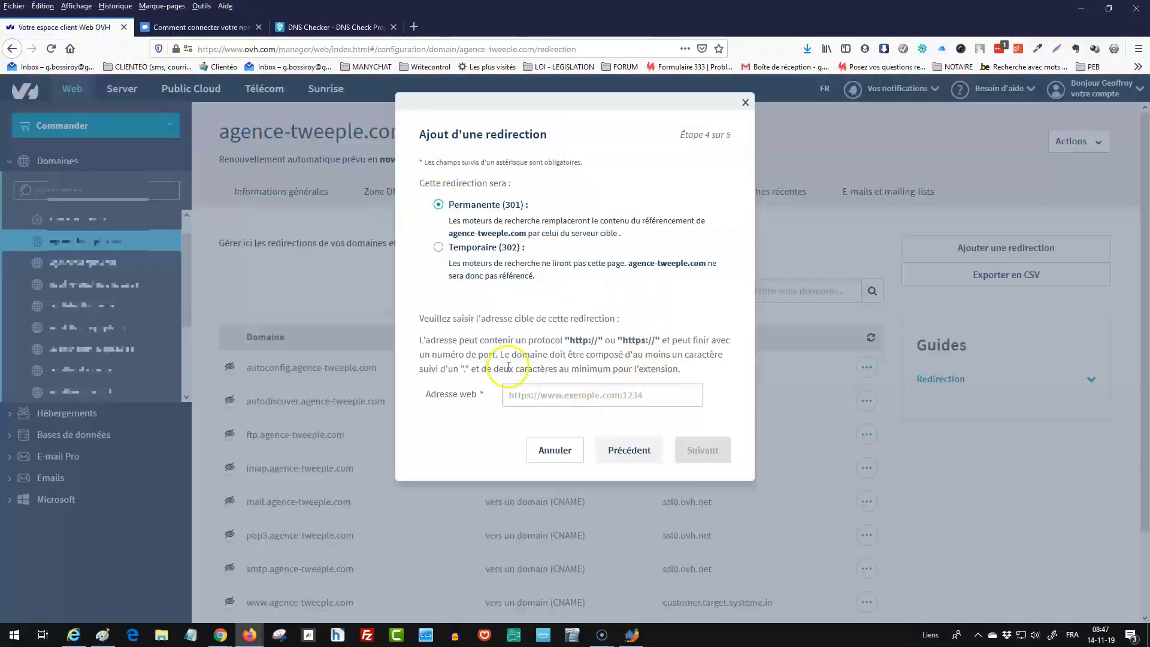
{"action": "left_click", "coordinate": [206, 27]}
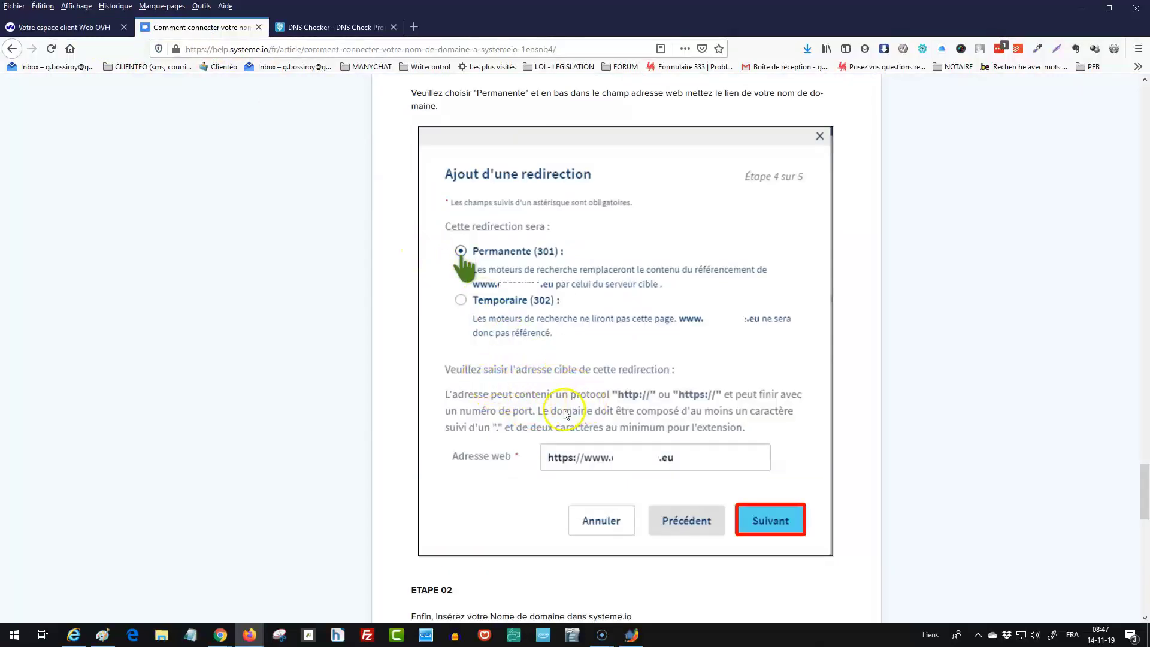
{"action": "scroll", "coordinate": [547, 462], "scroll_direction": "down", "scroll_amount": 2}
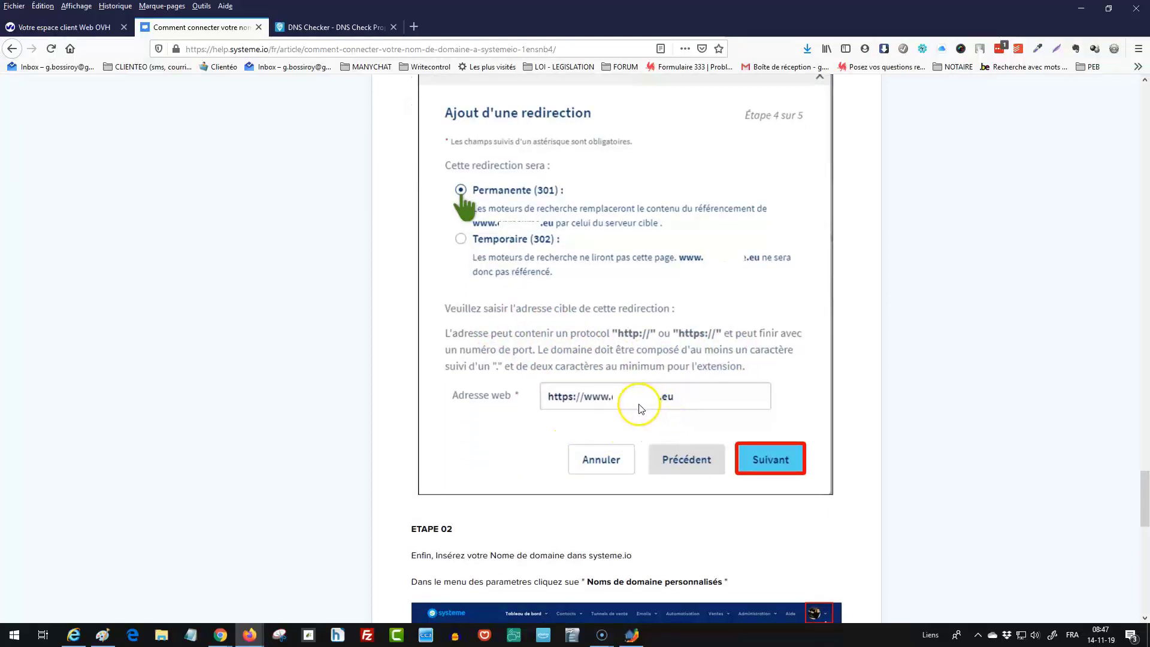
{"action": "left_click", "coordinate": [85, 29]}
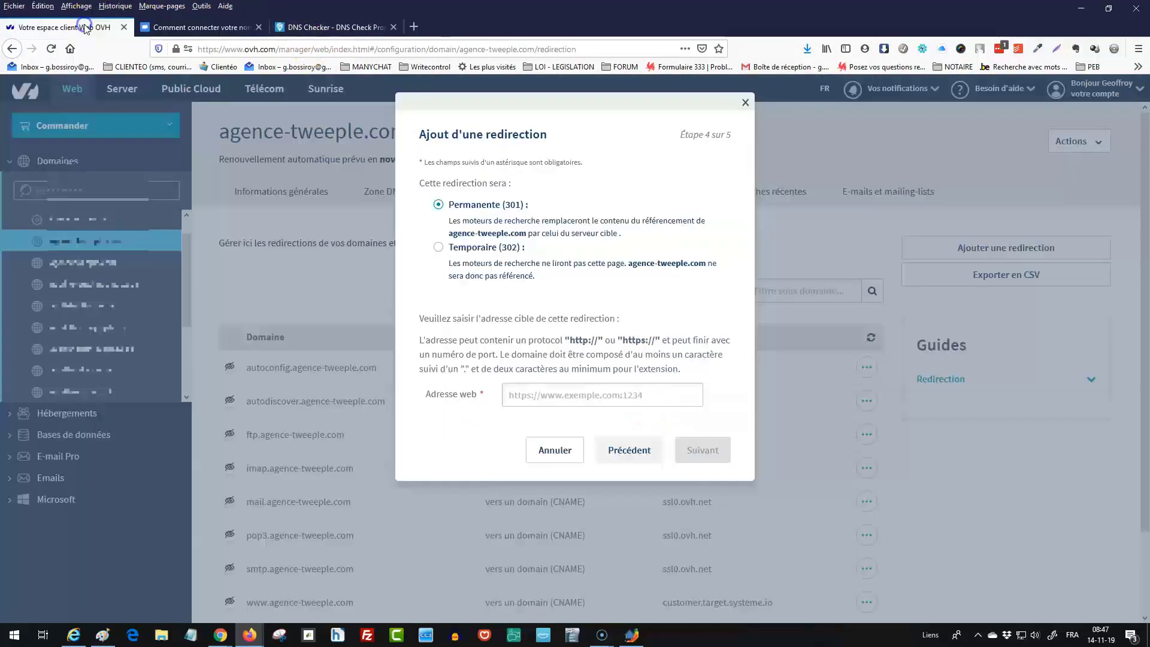
{"action": "left_click", "coordinate": [567, 394]}
{"action": "type", "text": "https://"}
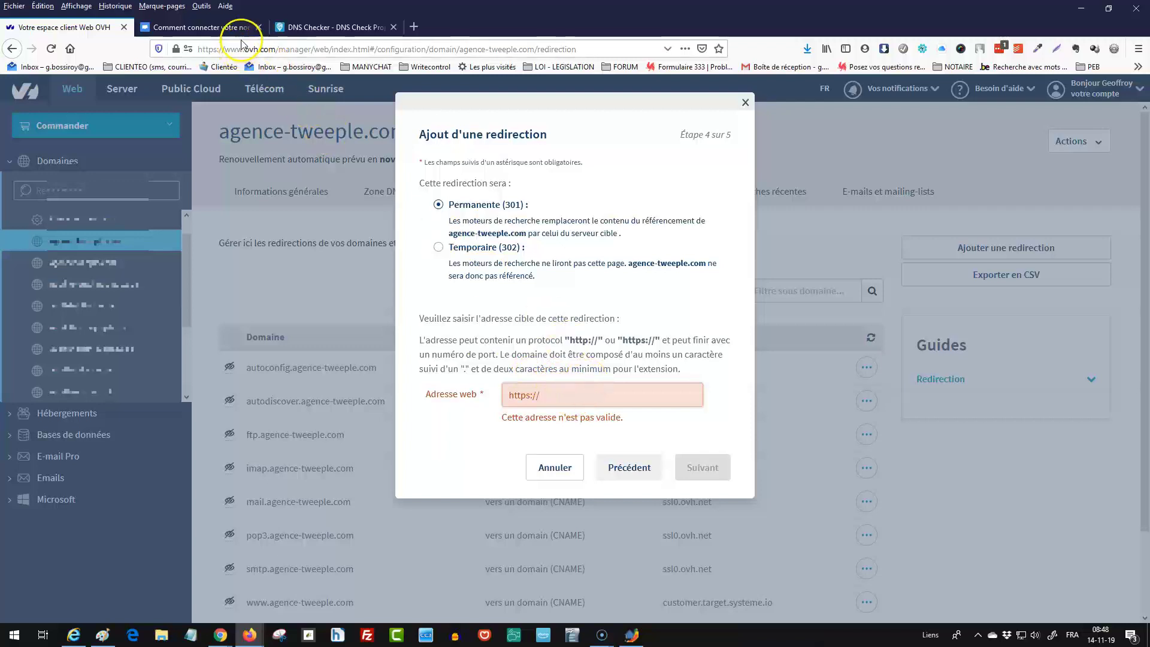
{"action": "left_click", "coordinate": [227, 27]}
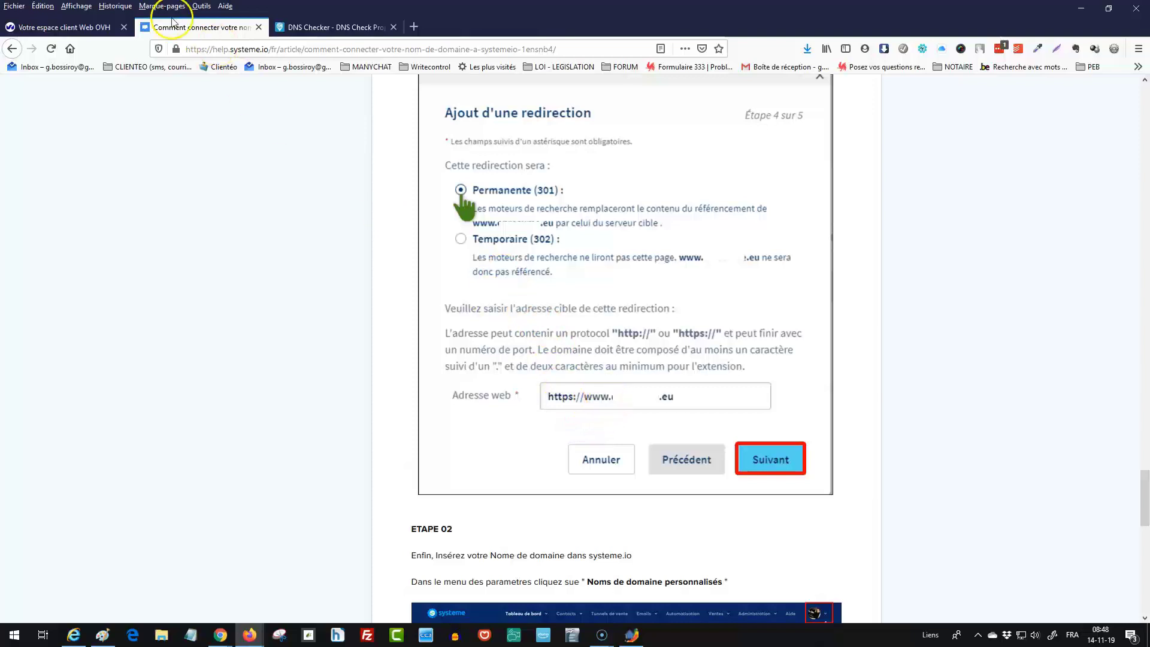
{"action": "left_click", "coordinate": [99, 30]}
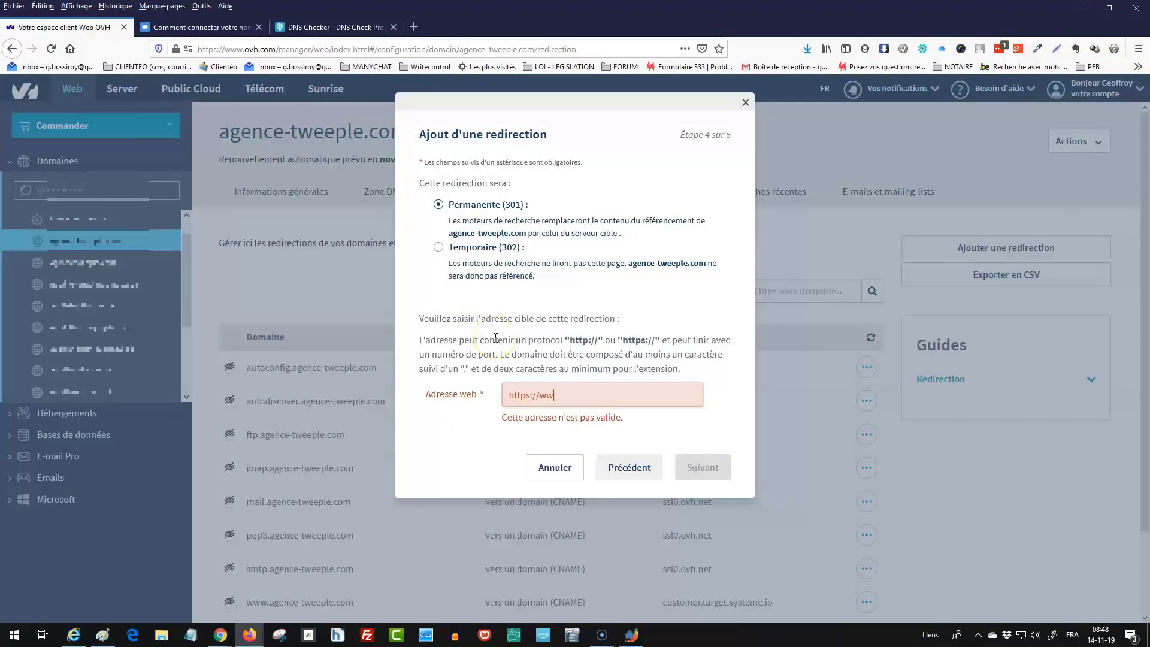
{"action": "type", "text": "agence-tweeple.com"}
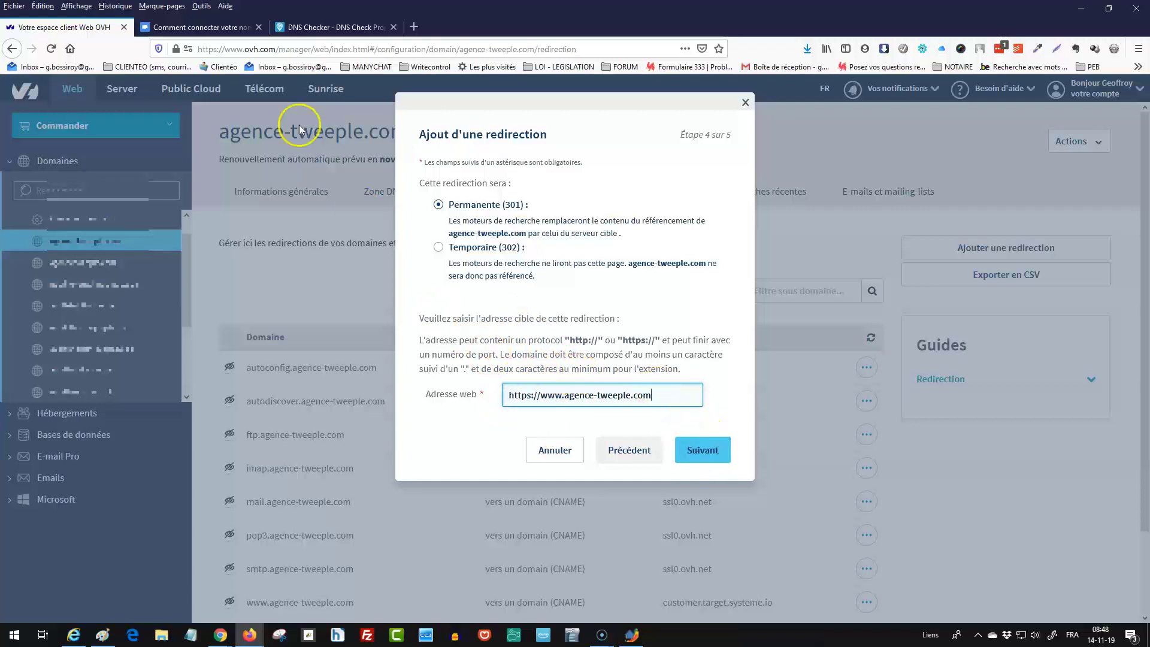
{"action": "left_click", "coordinate": [203, 27]}
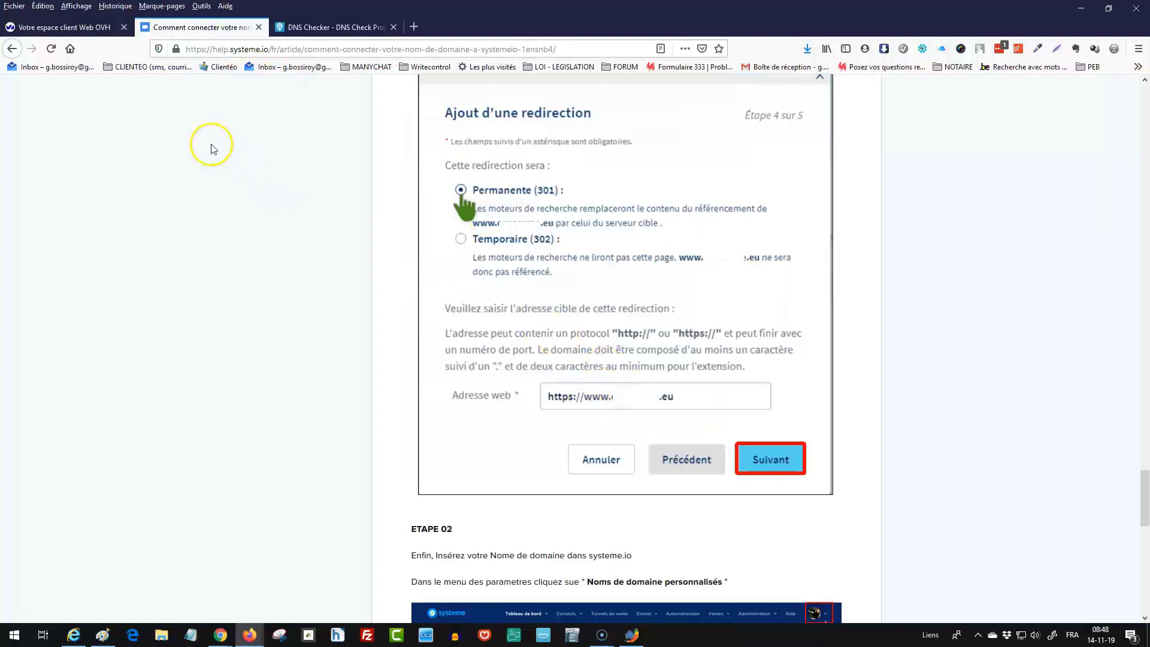
{"action": "left_click", "coordinate": [91, 30]}
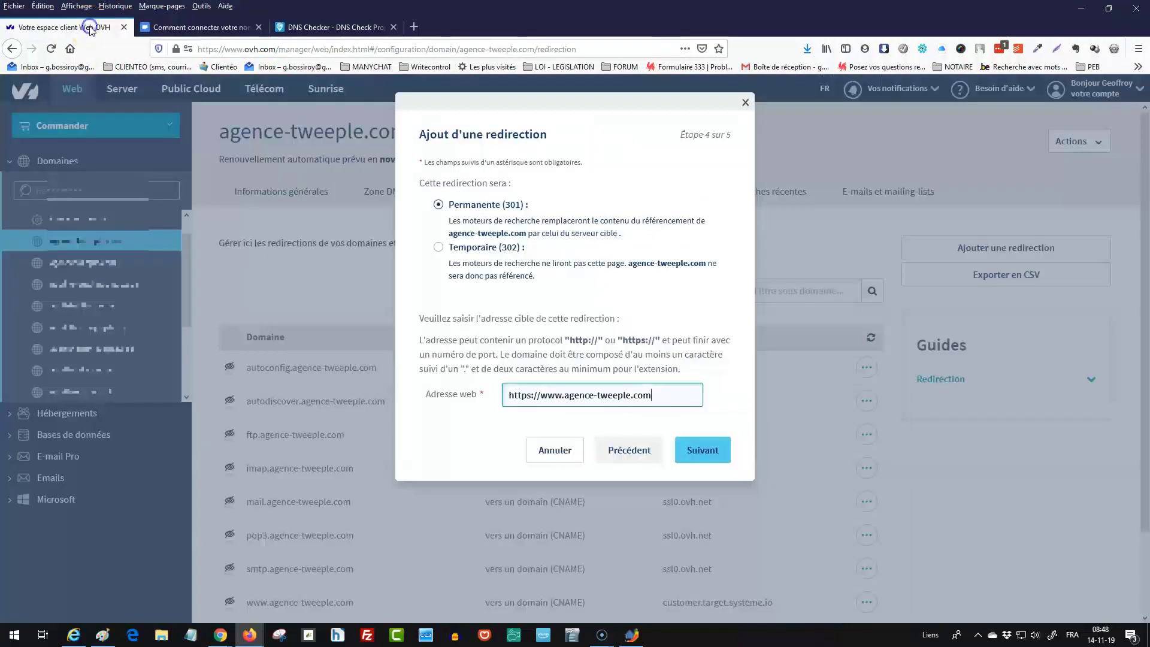
{"action": "left_click", "coordinate": [702, 451]}
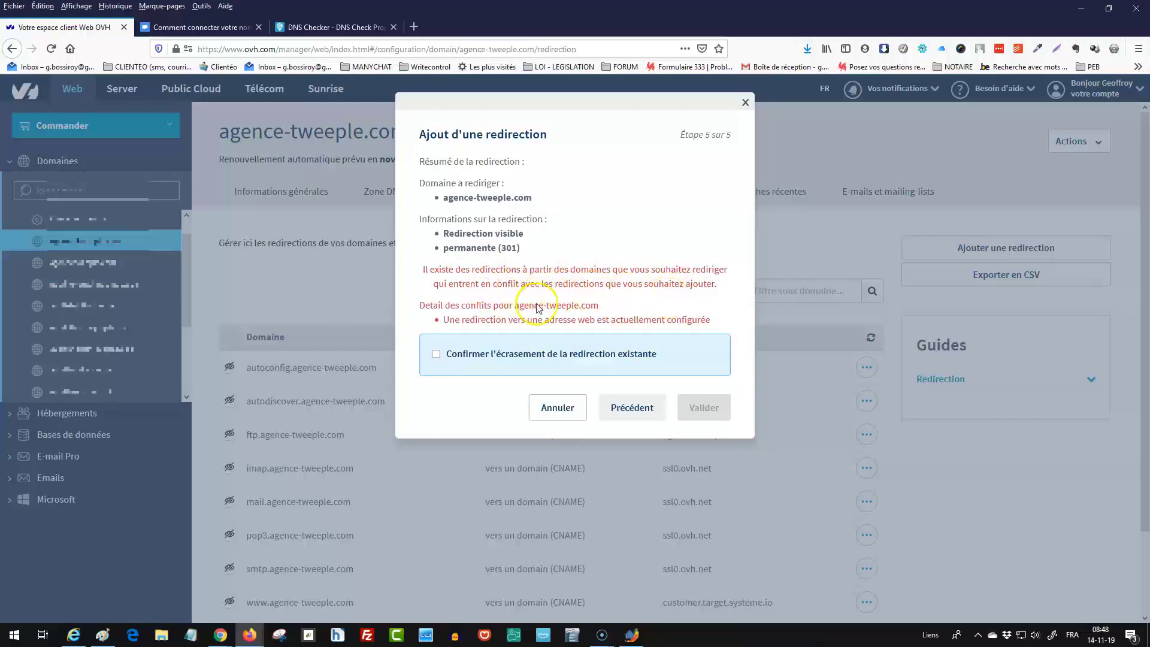
Step: Confirm overwriting the existing redirection, check the help article for further instructions, and validate the new redirection in OVH
{"action": "left_click", "coordinate": [436, 355]}
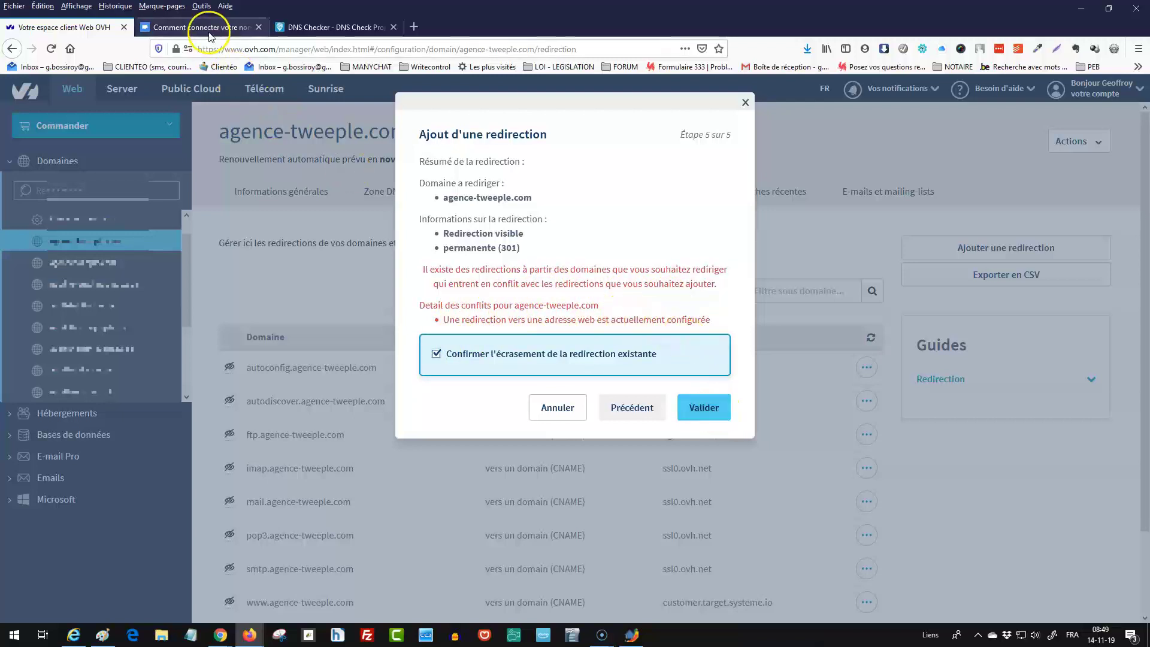
{"action": "left_click", "coordinate": [240, 27]}
{"action": "scroll", "coordinate": [479, 251], "scroll_direction": "down", "scroll_amount": 5}
{"action": "scroll", "coordinate": [492, 275], "scroll_direction": "up", "scroll_amount": 3}
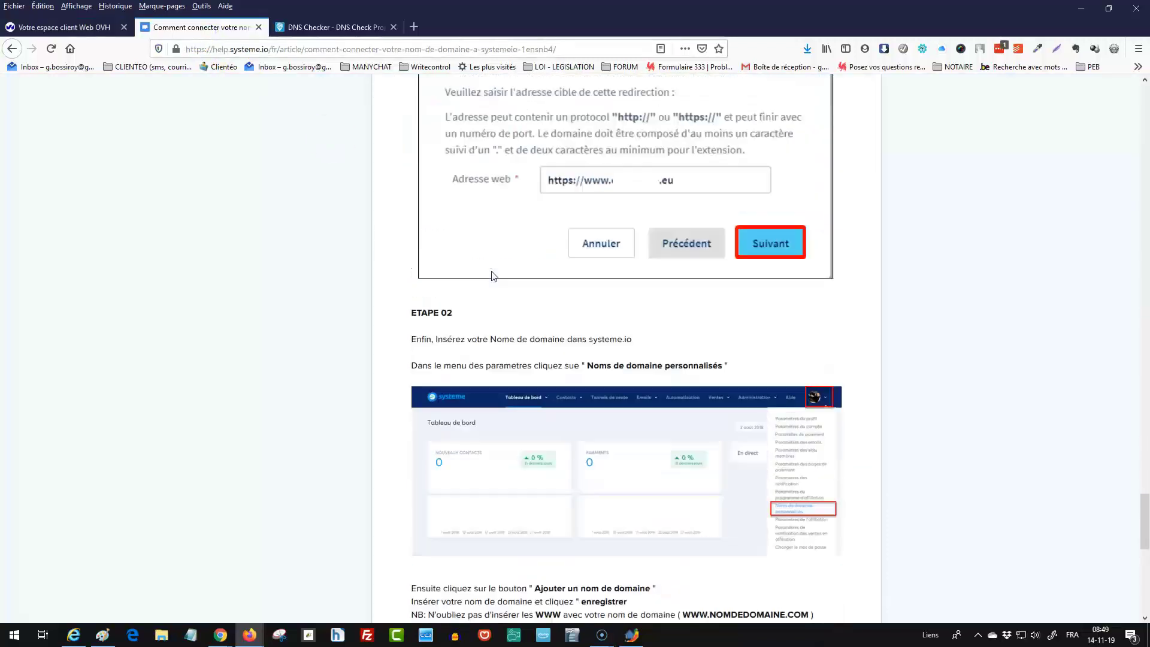
{"action": "left_click", "coordinate": [93, 27]}
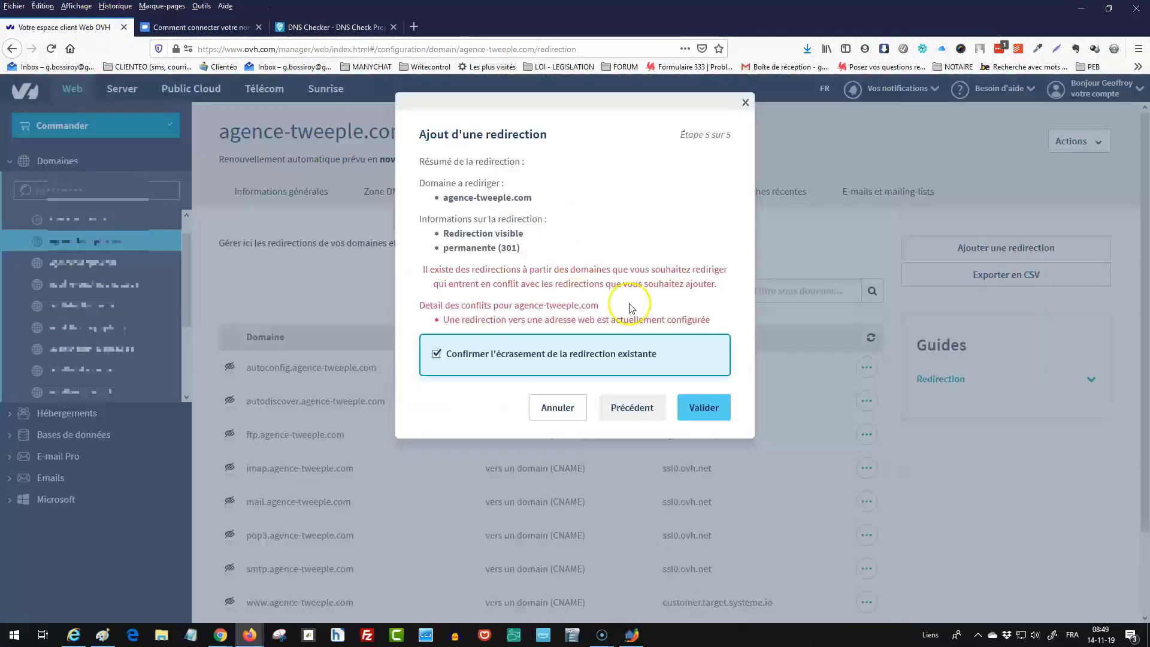
{"action": "left_click", "coordinate": [705, 408]}
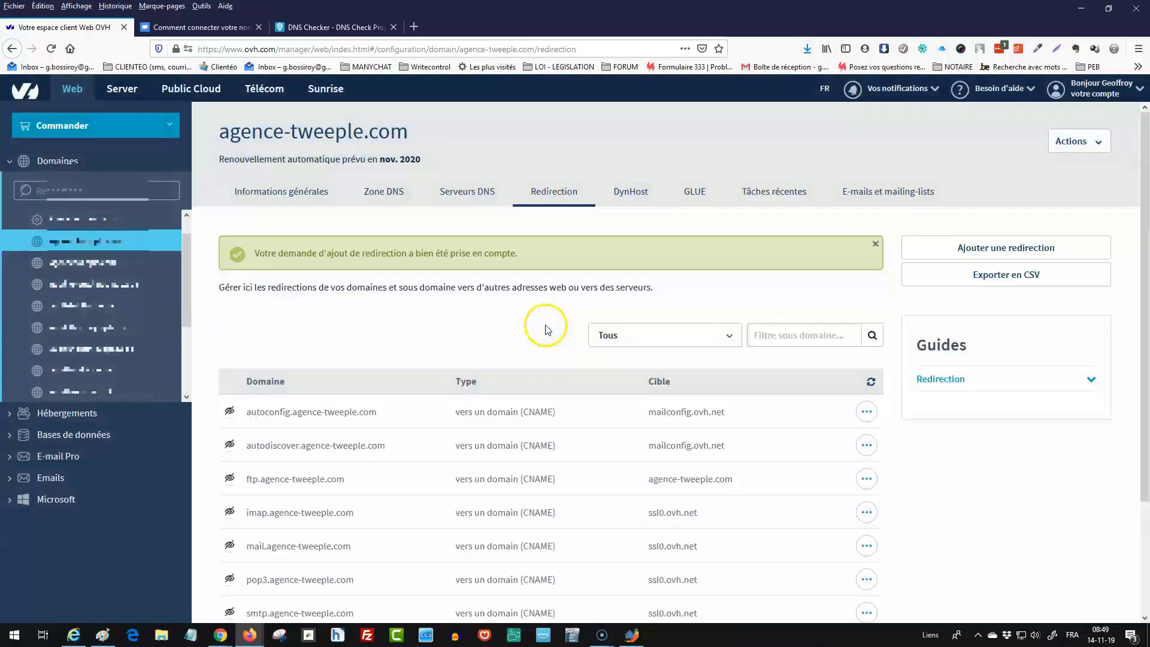
Step: Consult ETAPE 02 of the help article, switch to Systeme.io, and start adding a name under "Noms de domaine personnalisés"
{"action": "left_click", "coordinate": [212, 28]}
{"action": "scroll", "coordinate": [439, 277], "scroll_direction": "down", "scroll_amount": 5}
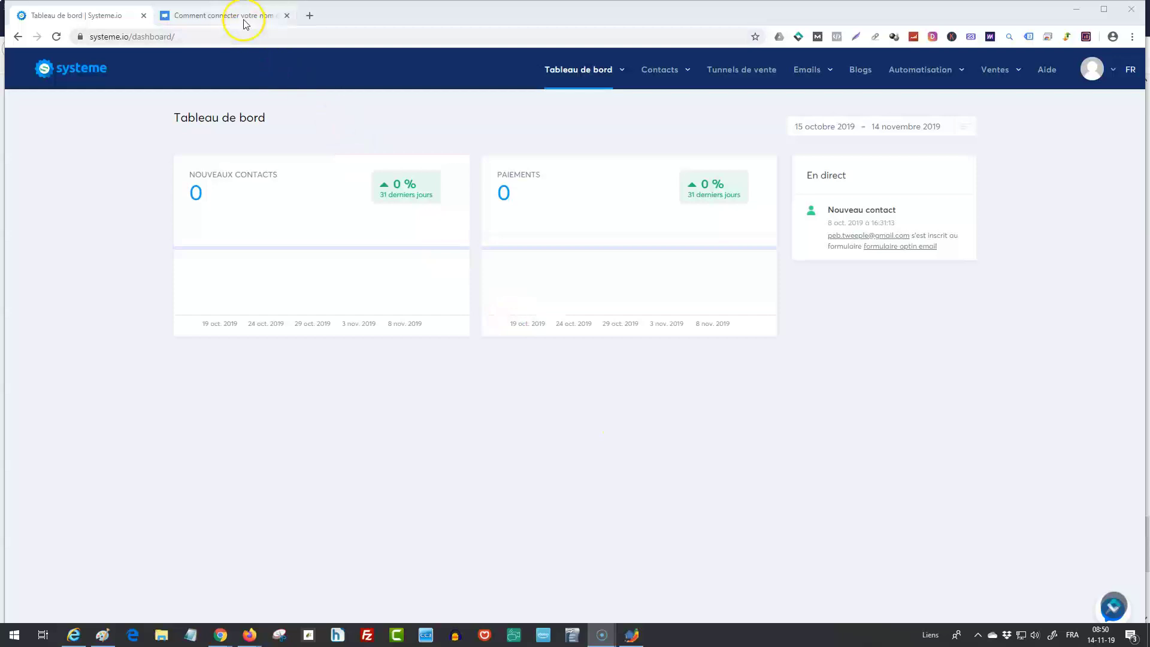
{"action": "left_click", "coordinate": [246, 23]}
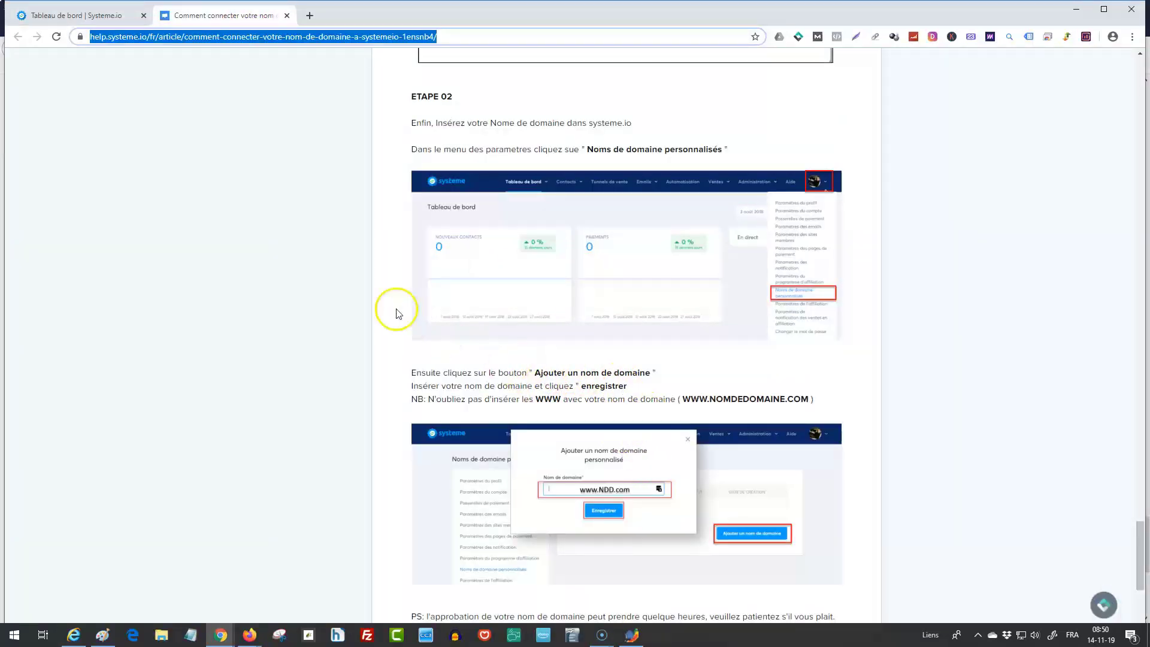
{"action": "left_click", "coordinate": [90, 16]}
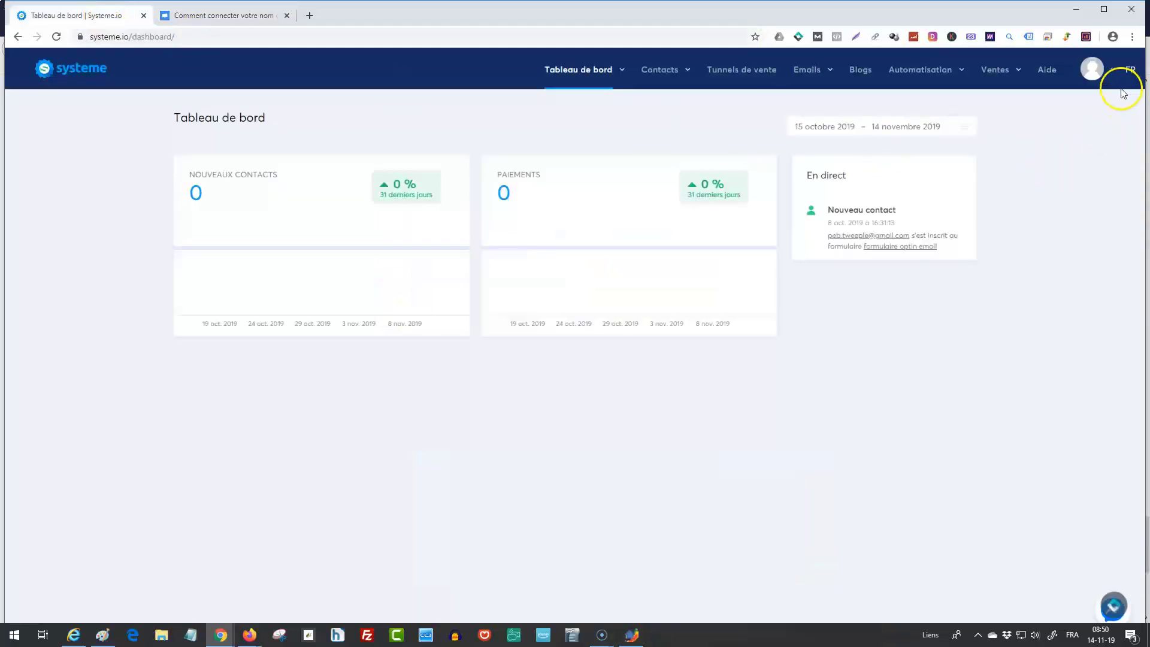
{"action": "left_click", "coordinate": [1112, 72]}
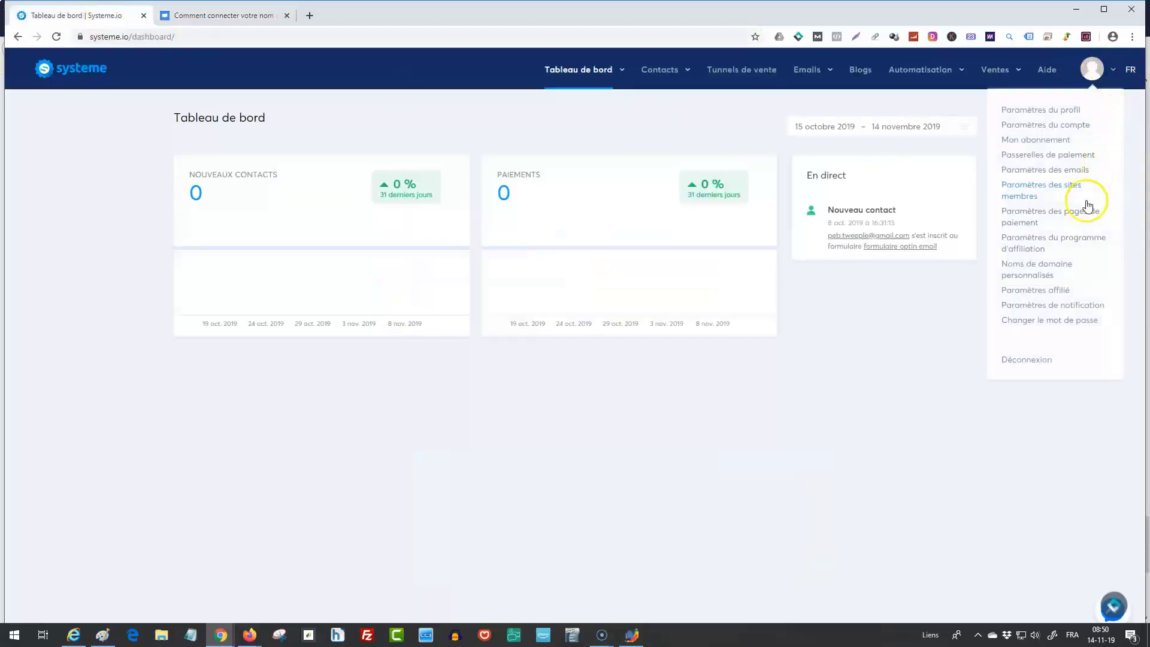
{"action": "left_click", "coordinate": [1050, 269]}
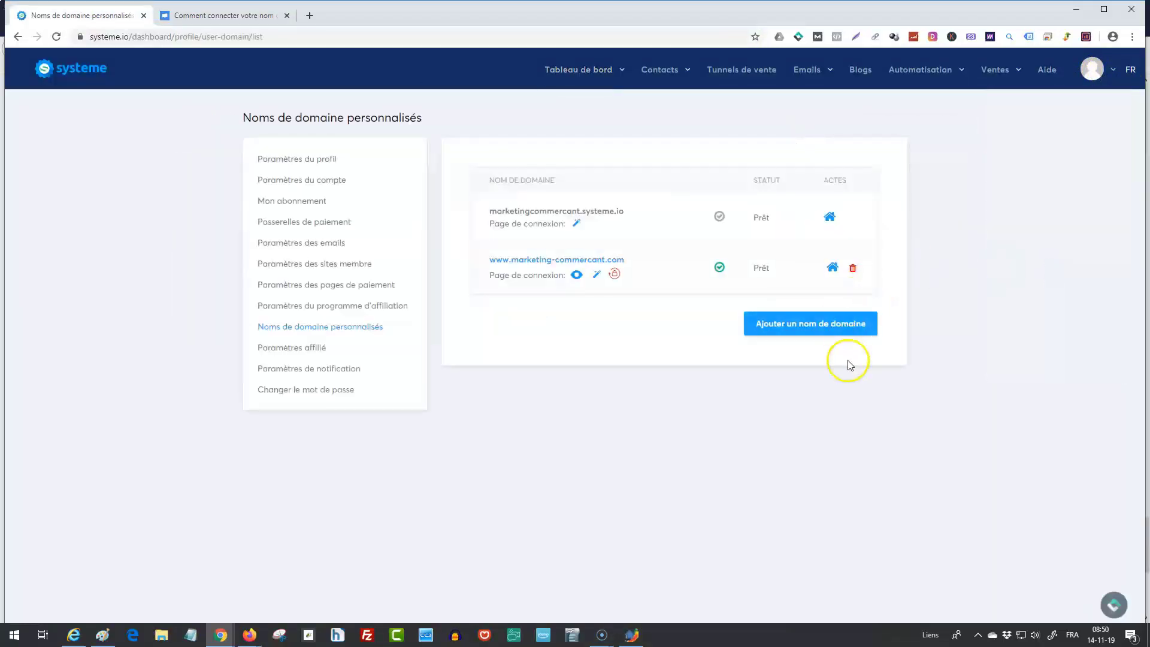
{"action": "left_click", "coordinate": [816, 328]}
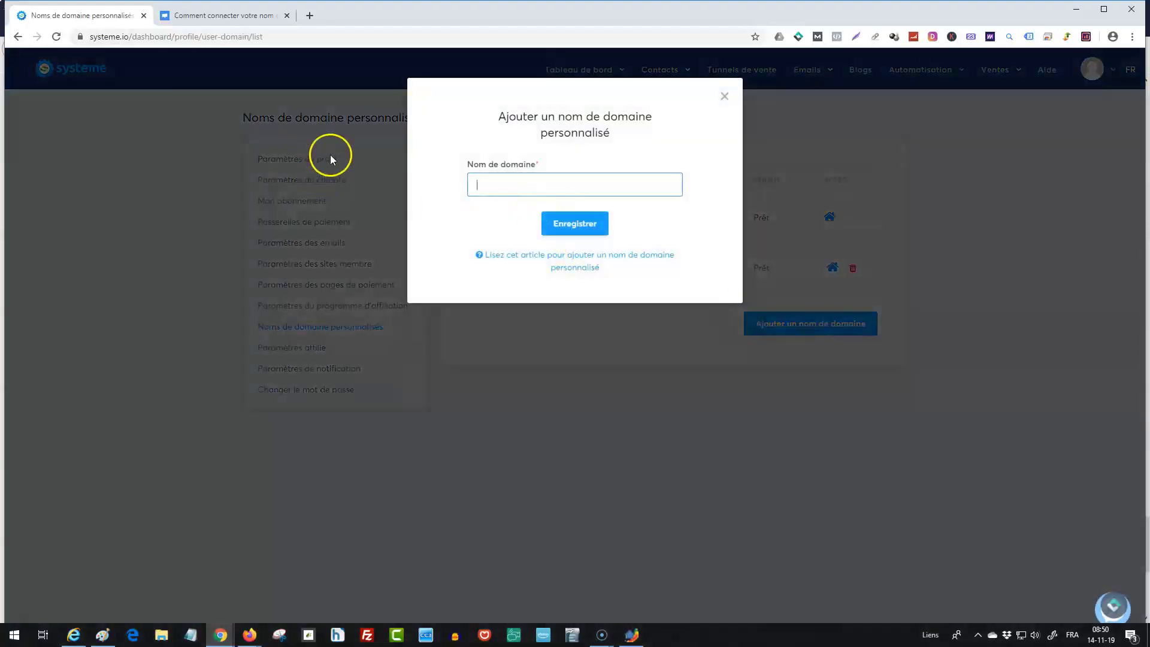
{"action": "left_click", "coordinate": [226, 15]}
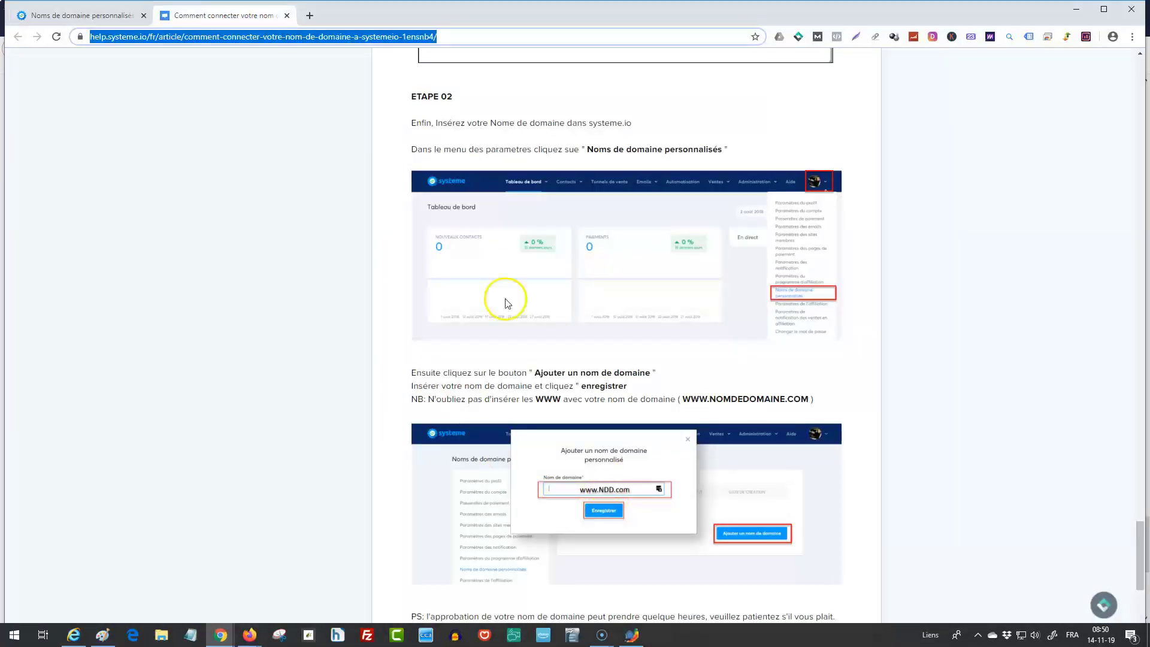
{"action": "left_click", "coordinate": [90, 15]}
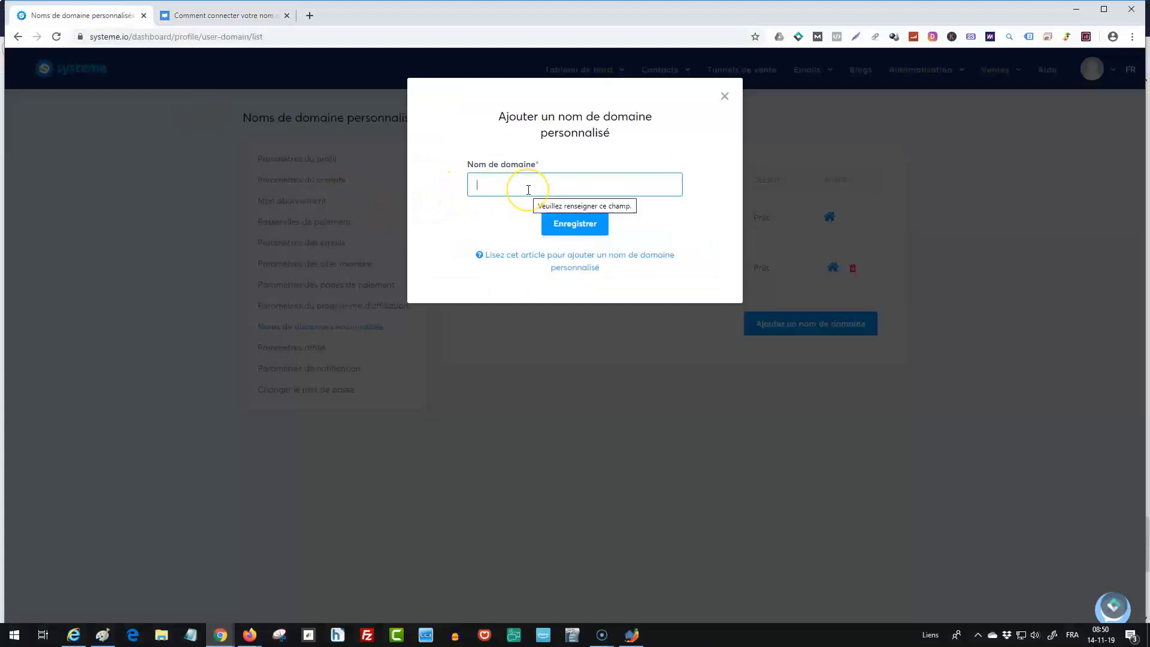
{"action": "type", "text": "www"}
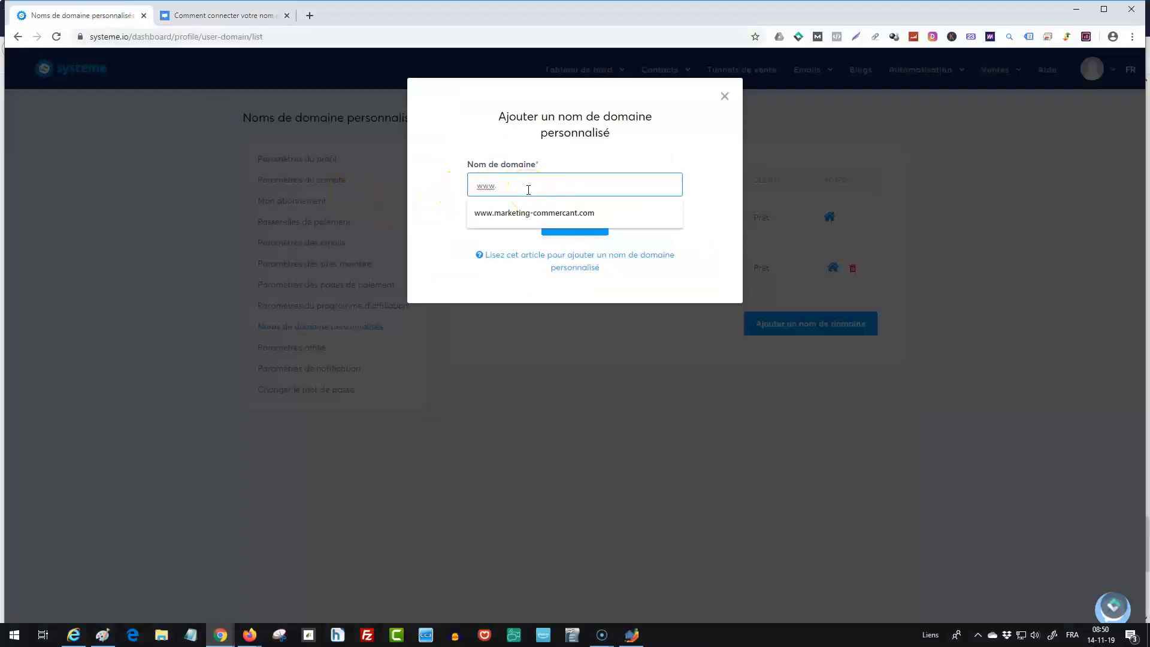
{"action": "type", "text": ".agence-tweeple.com"}
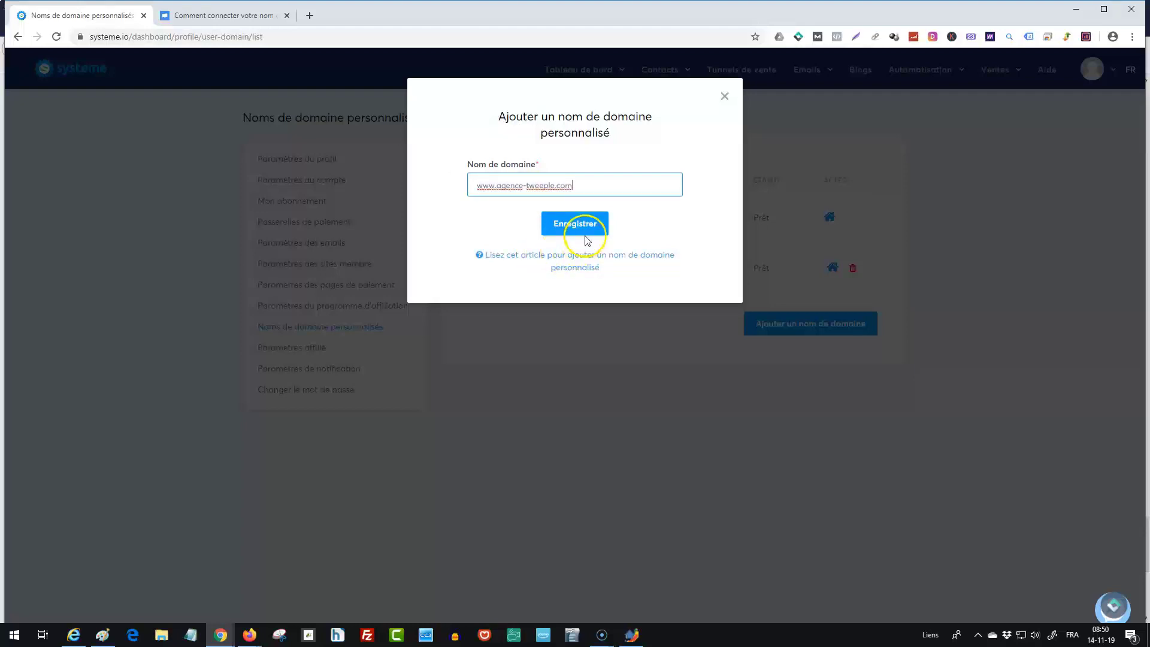
Step: Read the remaining instructions and the approval note in the help article, and save the custom domain in Systeme.io
{"action": "left_click", "coordinate": [193, 17]}
{"action": "scroll", "coordinate": [283, 216], "scroll_direction": "down", "scroll_amount": 5}
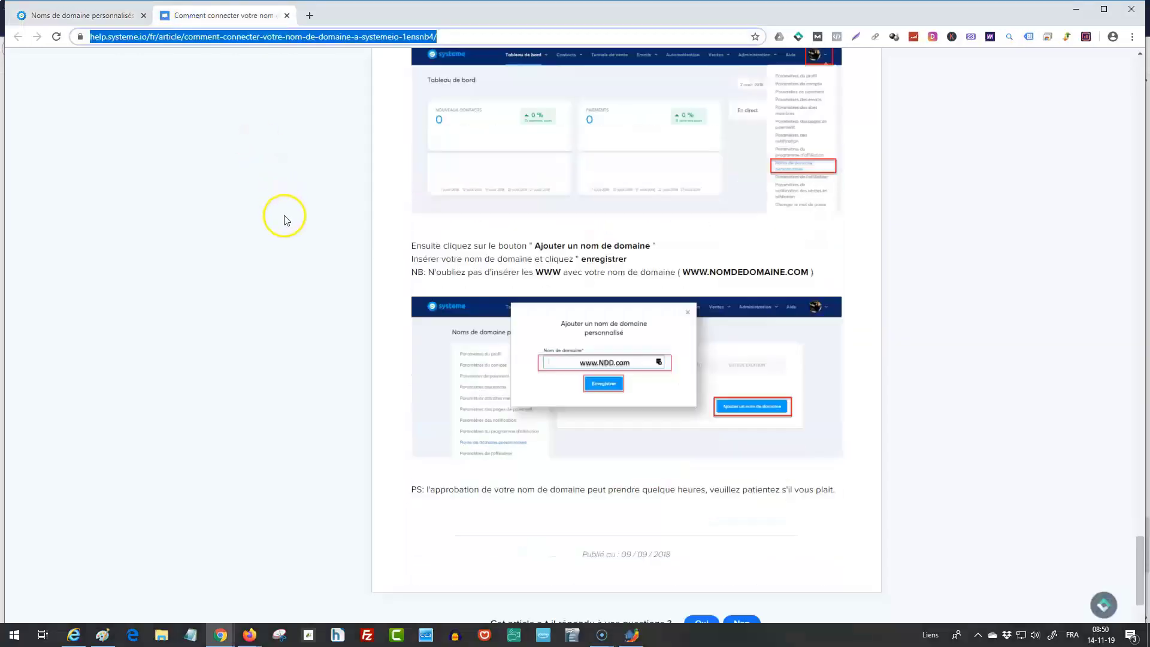
{"action": "scroll", "coordinate": [513, 342], "scroll_direction": "up", "scroll_amount": 1}
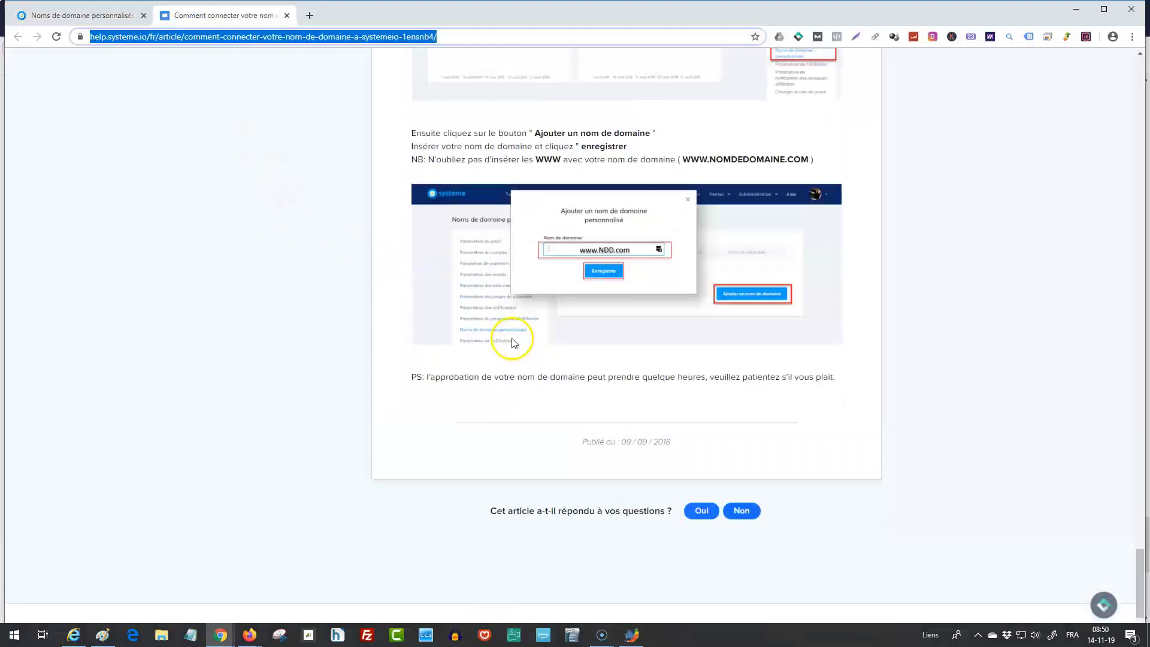
{"action": "scroll", "coordinate": [378, 347], "scroll_direction": "up", "scroll_amount": 1}
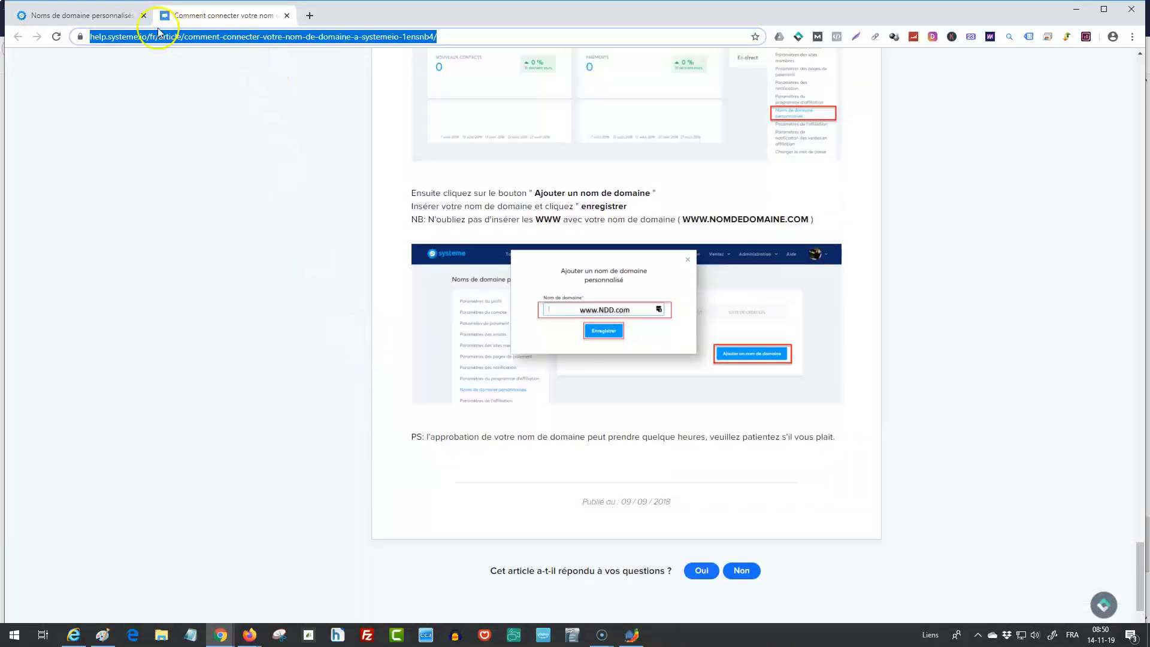
{"action": "left_click", "coordinate": [69, 16]}
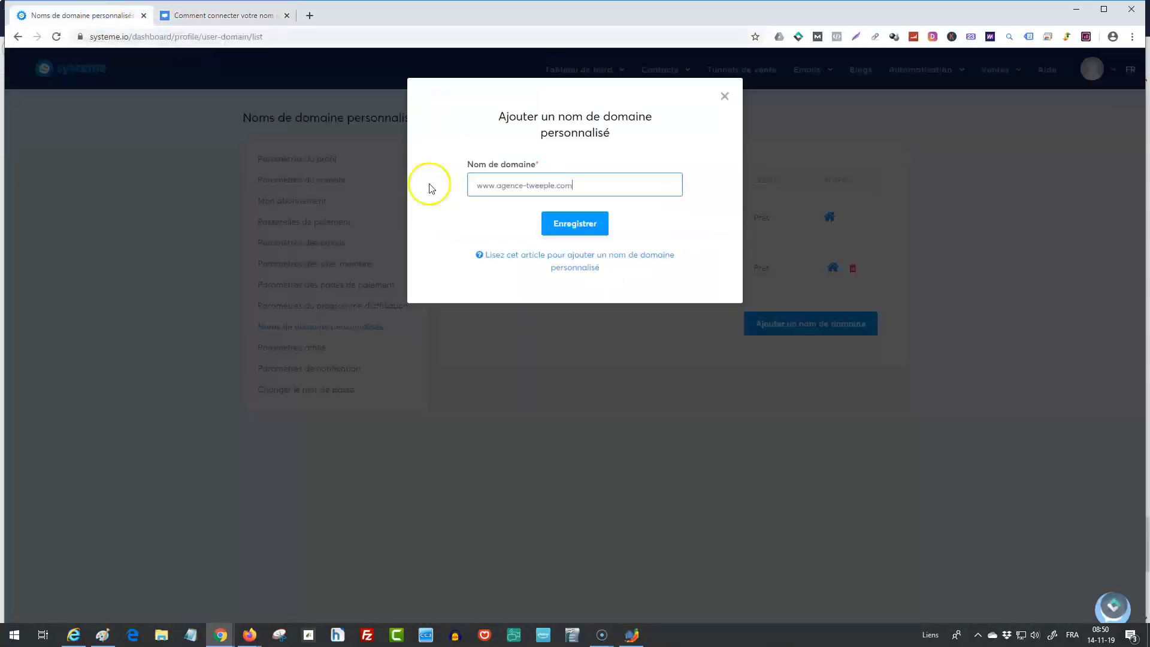
{"action": "left_click", "coordinate": [575, 225]}
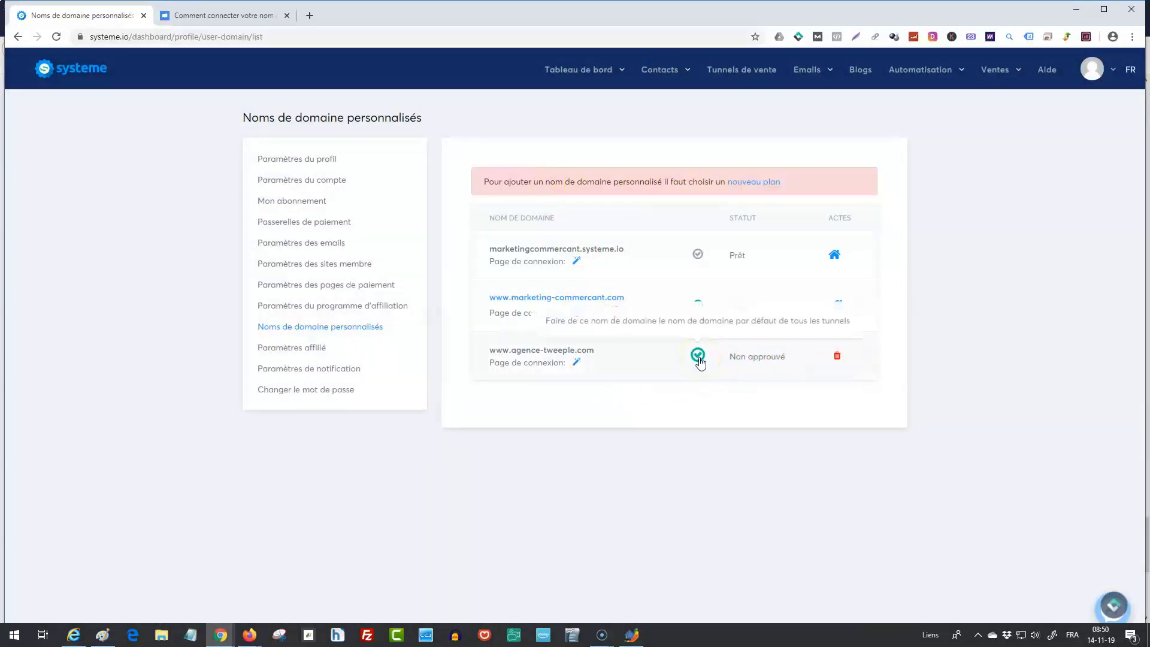
Step: Review the help article's domain approval note and its redirection and ETAPE 02 instructions, and examine the custom domain list in Systeme.io
{"action": "left_click", "coordinate": [213, 17]}
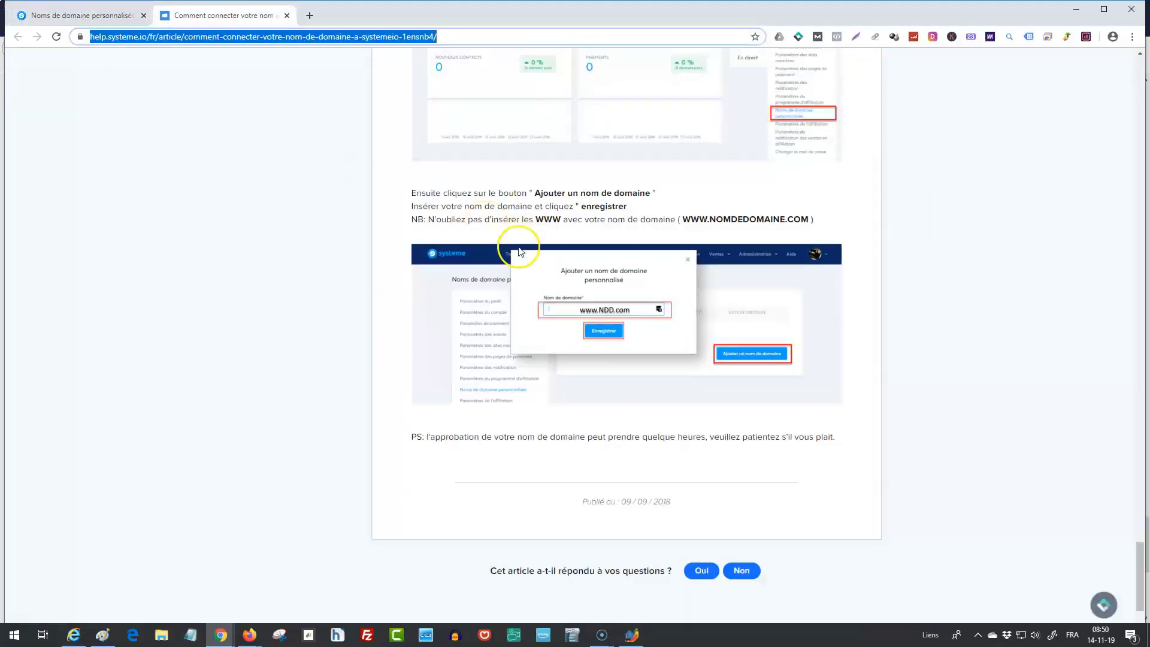
{"action": "scroll", "coordinate": [521, 263], "scroll_direction": "down", "scroll_amount": 2}
{"action": "scroll", "coordinate": [521, 270], "scroll_direction": "up", "scroll_amount": 3}
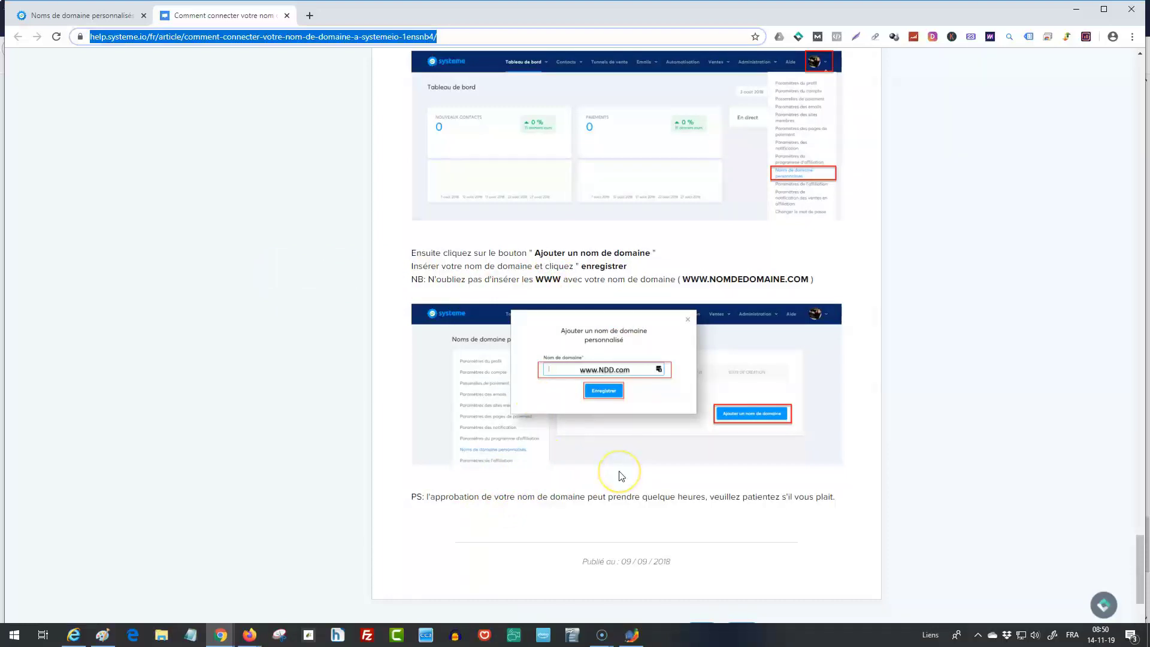
{"action": "scroll", "coordinate": [620, 477], "scroll_direction": "up", "scroll_amount": 4}
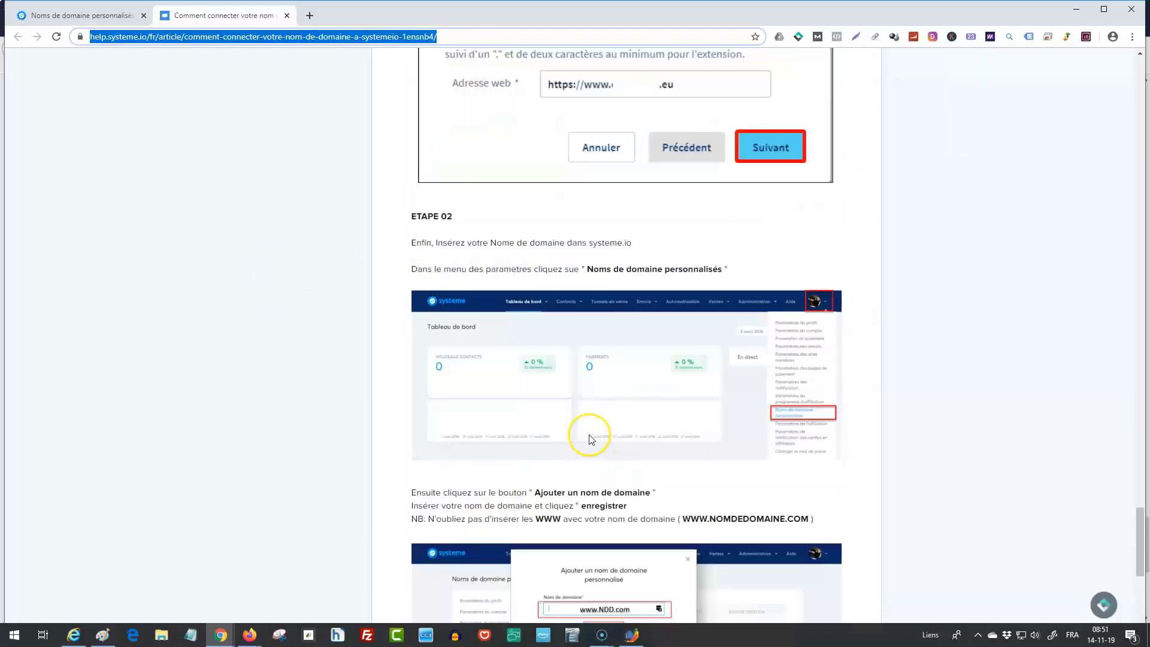
{"action": "scroll", "coordinate": [591, 440], "scroll_direction": "up", "scroll_amount": 6}
{"action": "scroll", "coordinate": [591, 444], "scroll_direction": "down", "scroll_amount": 8}
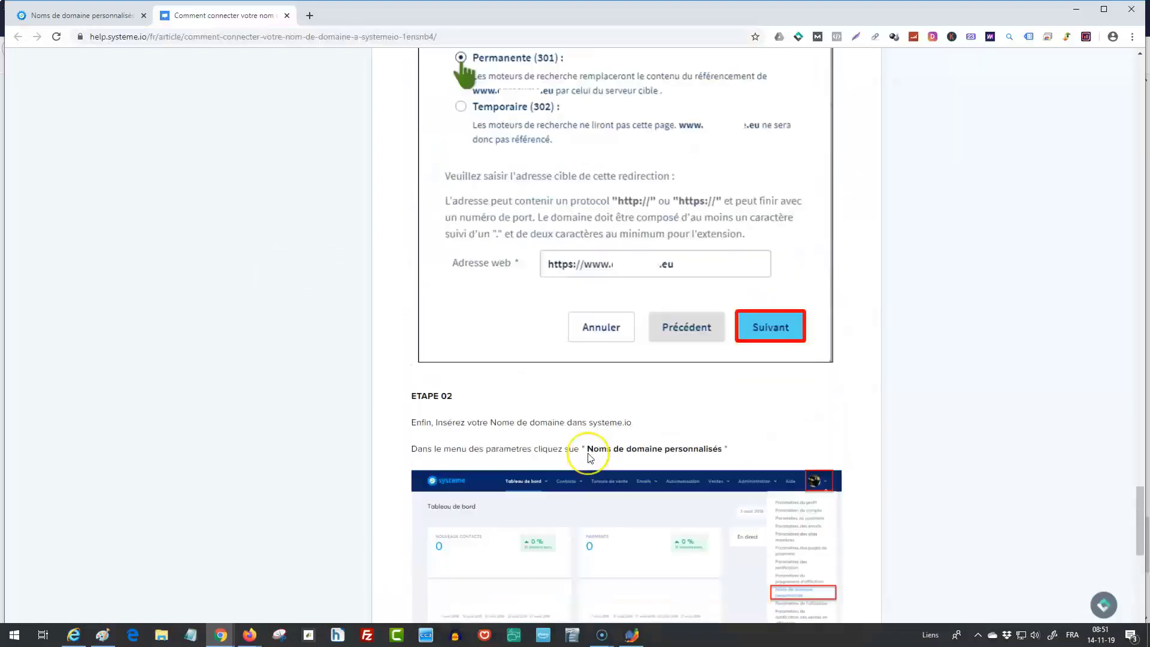
{"action": "scroll", "coordinate": [590, 459], "scroll_direction": "down", "scroll_amount": 3}
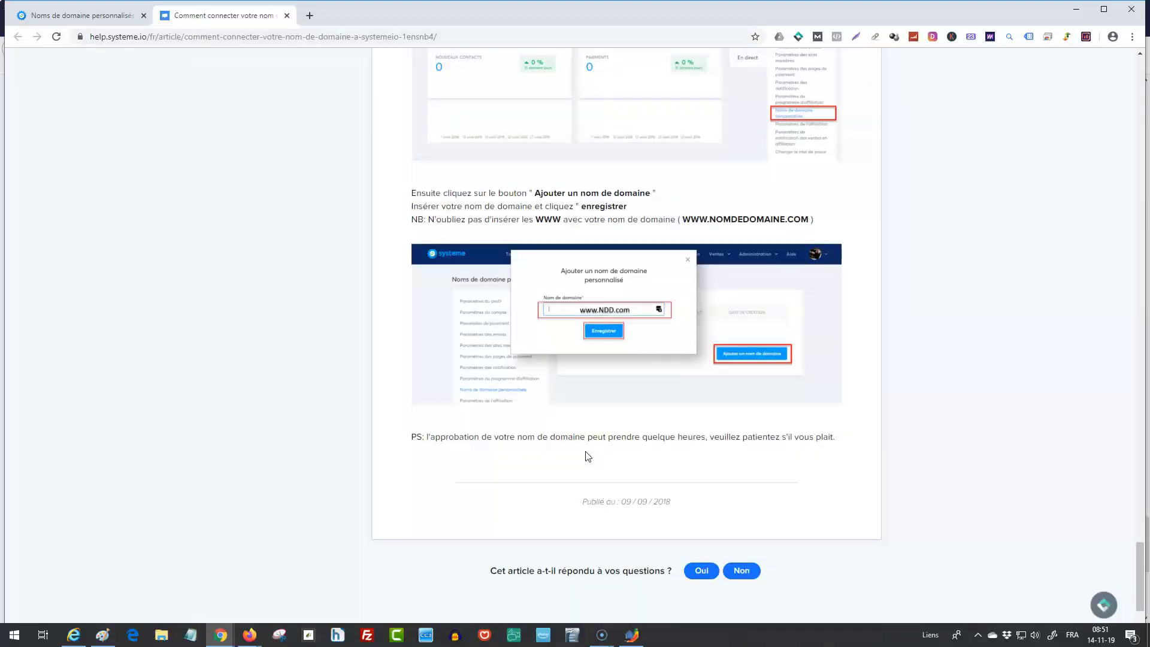
{"action": "scroll", "coordinate": [431, 418], "scroll_direction": "up", "scroll_amount": 8}
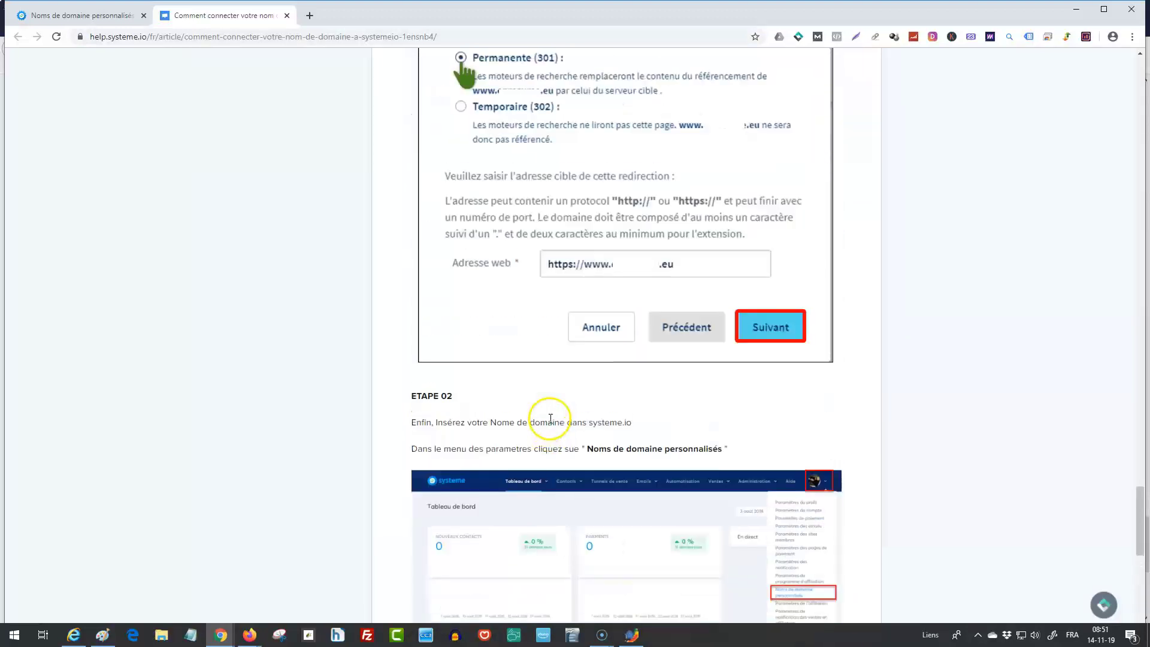
{"action": "scroll", "coordinate": [571, 390], "scroll_direction": "down", "scroll_amount": 7}
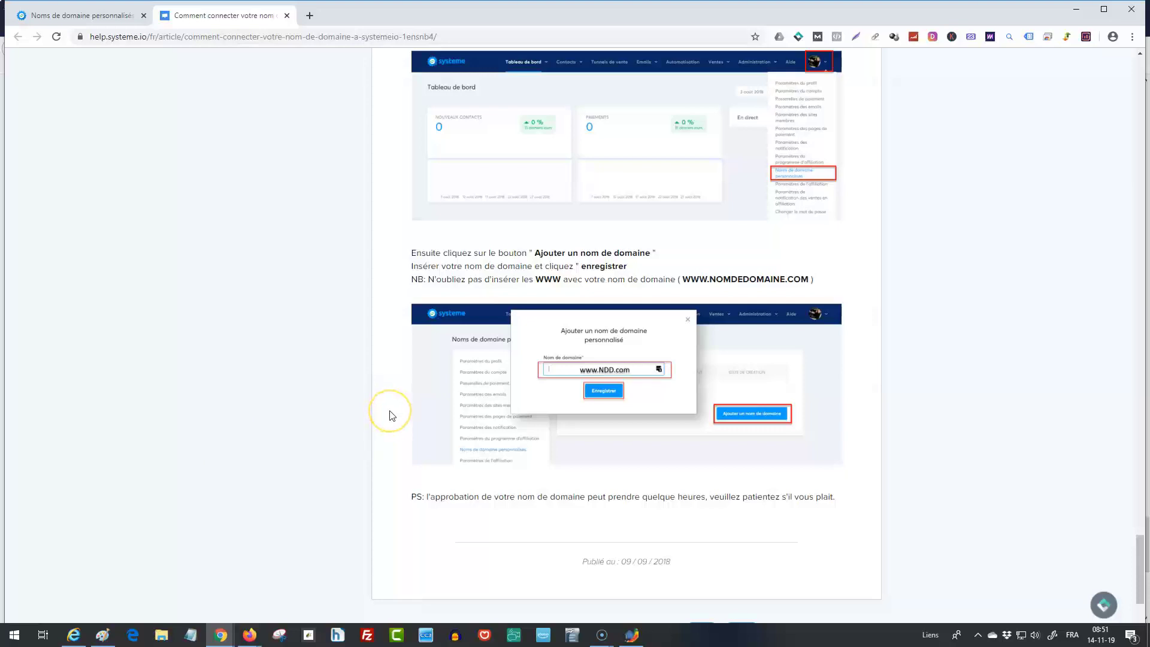
{"action": "scroll", "coordinate": [389, 415], "scroll_direction": "up", "scroll_amount": 10}
{"action": "left_click", "coordinate": [116, 15]}
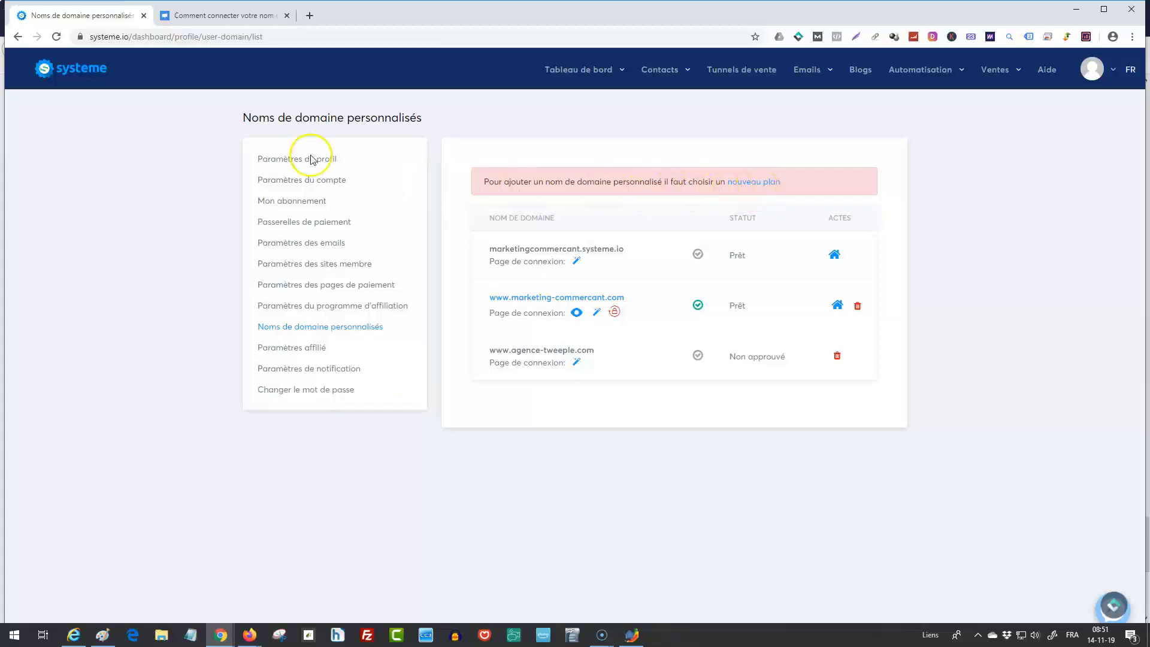
{"action": "left_click", "coordinate": [223, 20]}
{"action": "scroll", "coordinate": [488, 380], "scroll_direction": "down", "scroll_amount": 8}
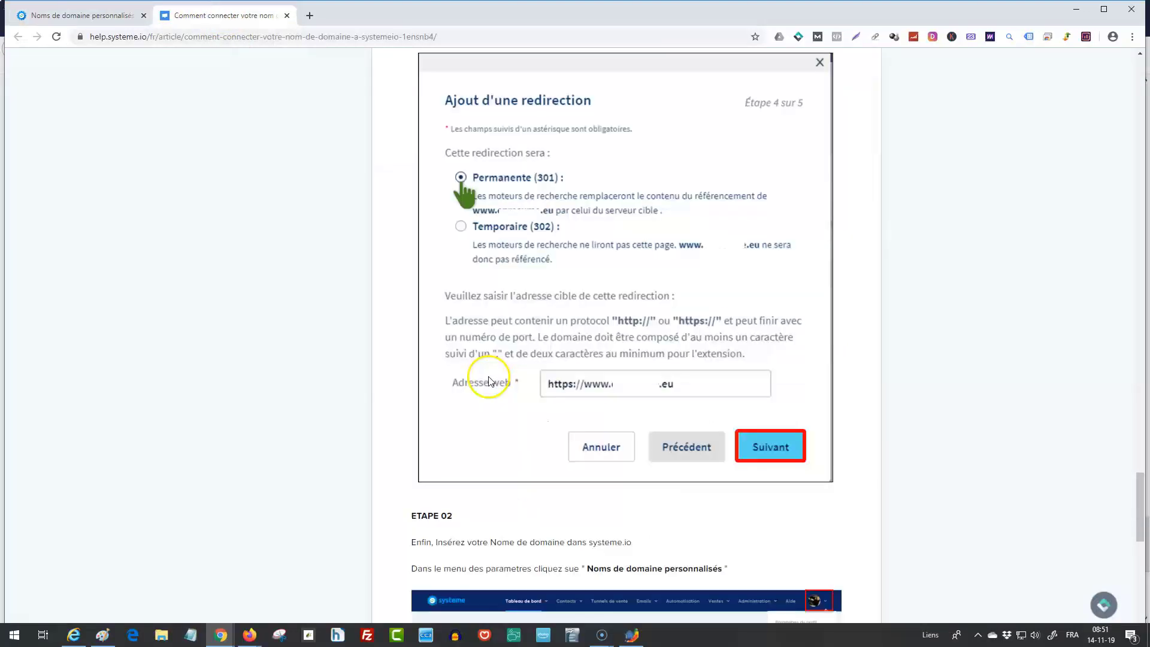